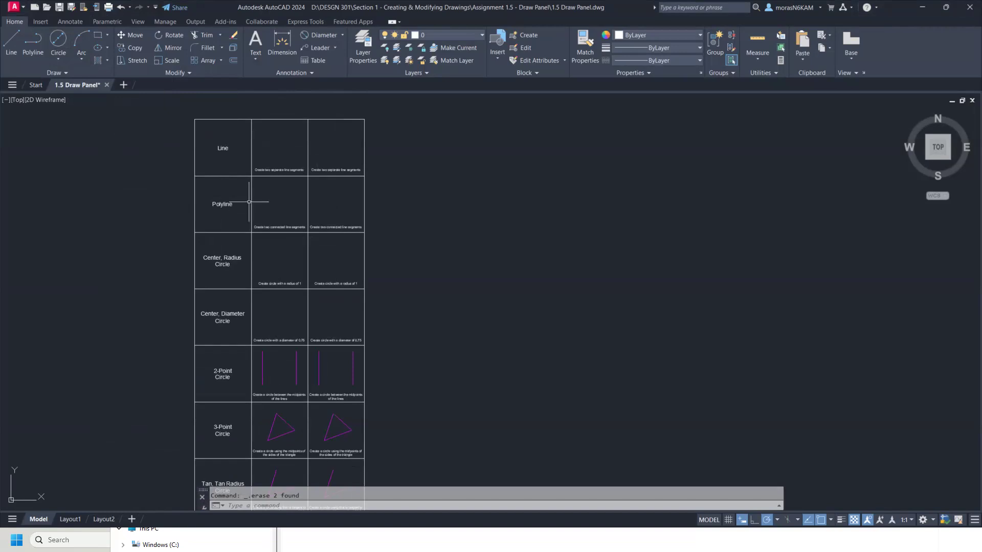
Draw two separate line segments, one horizontal and one angled upward from its end, in the first exercise cell of the Line row.
scroll(274, 138, up, 2)
scroll(271, 141, up, 4)
middle_drag(261, 148, 364, 202)
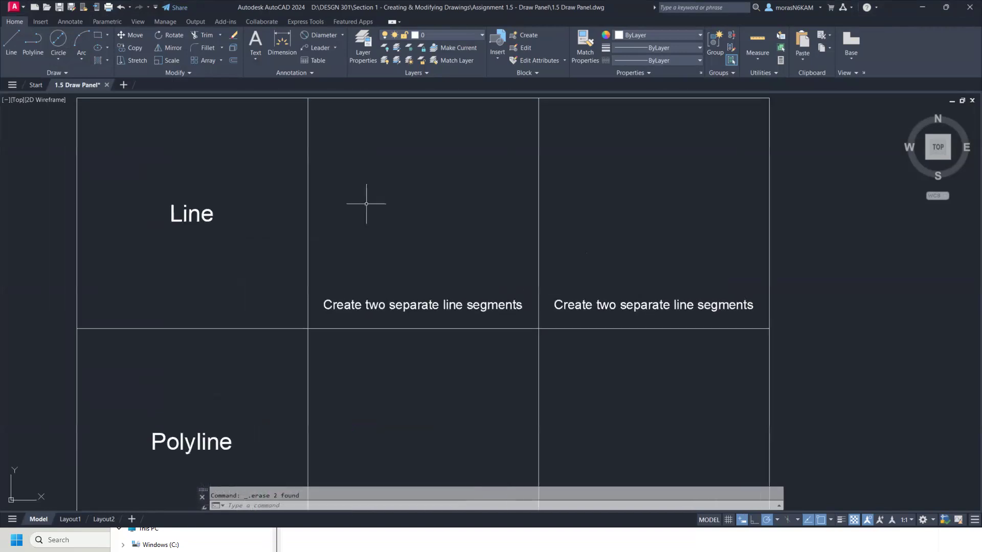
scroll(360, 198, down, 2)
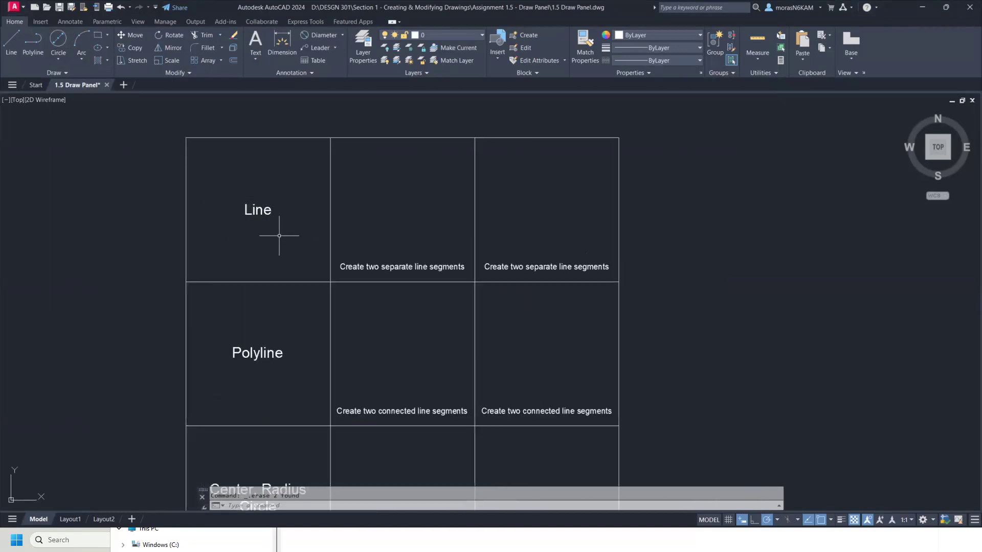
click(14, 40)
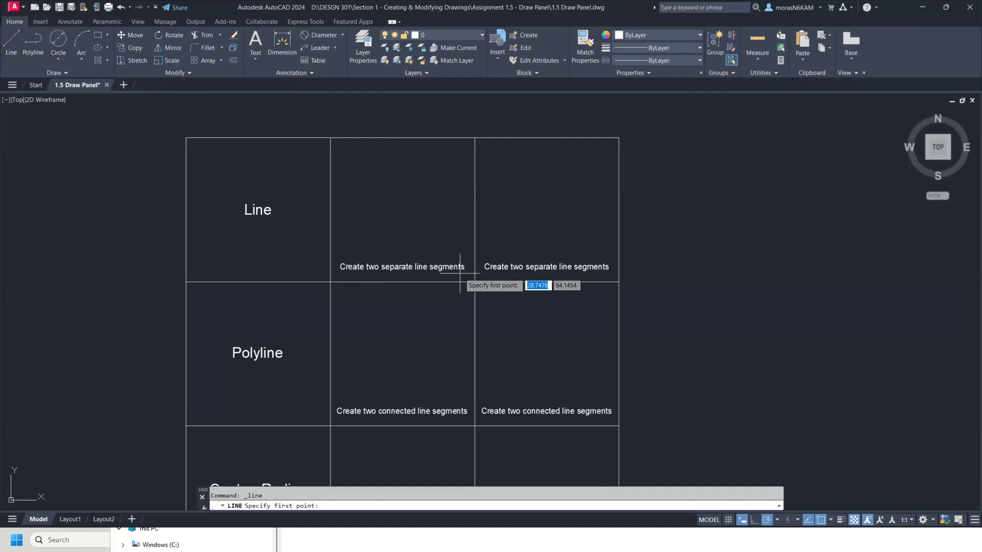
click(377, 222)
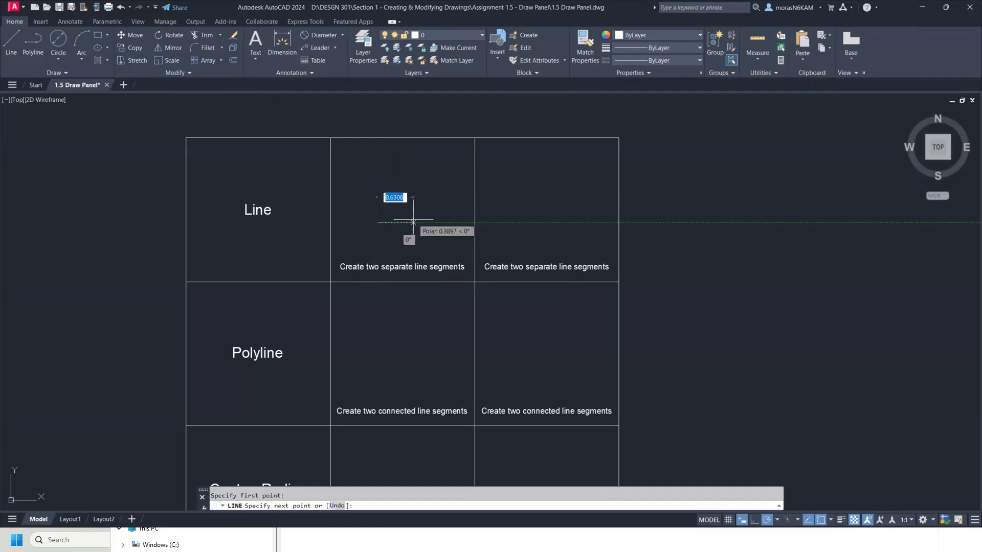
click(419, 223)
click(451, 192)
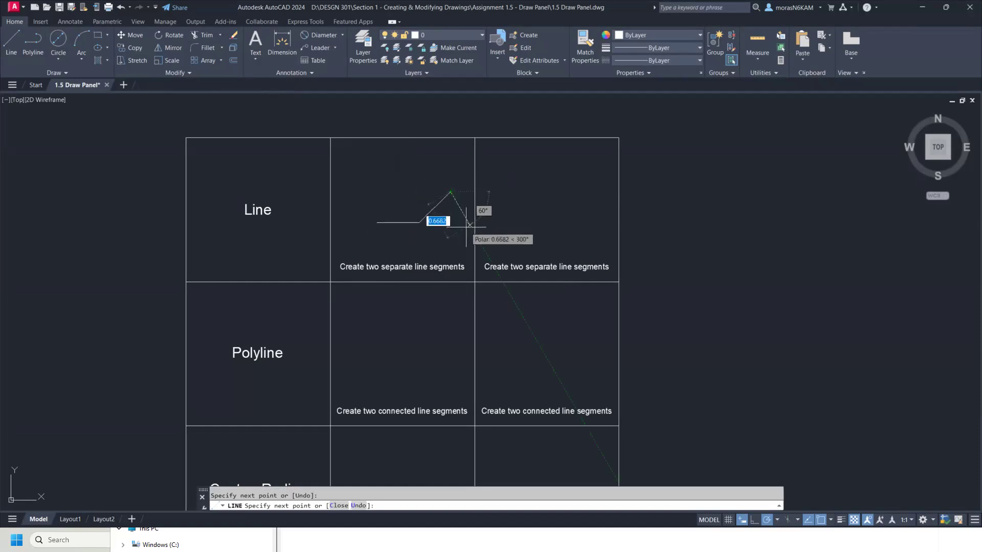
key(Escape)
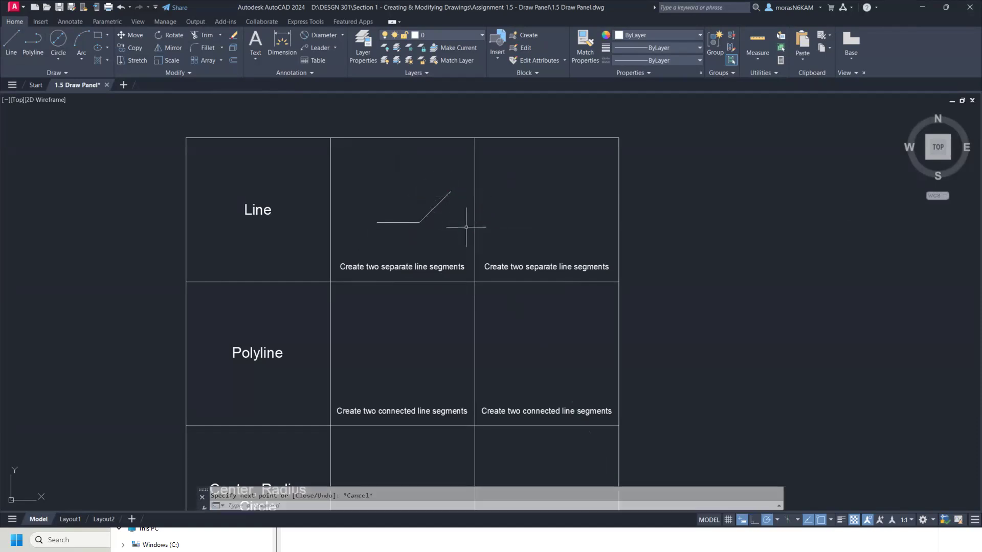
click(429, 213)
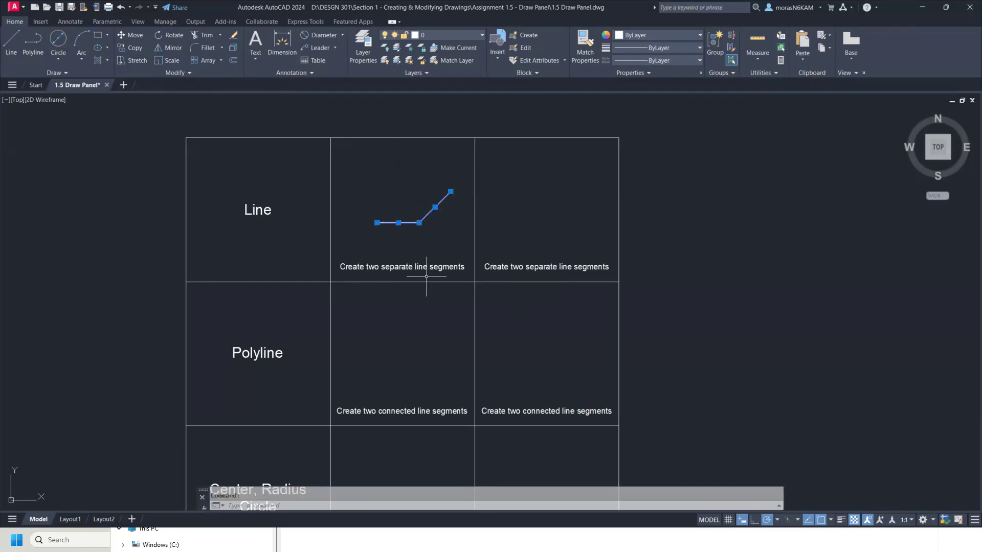
key(Escape)
Draw a polyline with a horizontal segment and a connected upward-angled segment in the first exercise cell of the Polyline row.
middle_drag(416, 302, 408, 129)
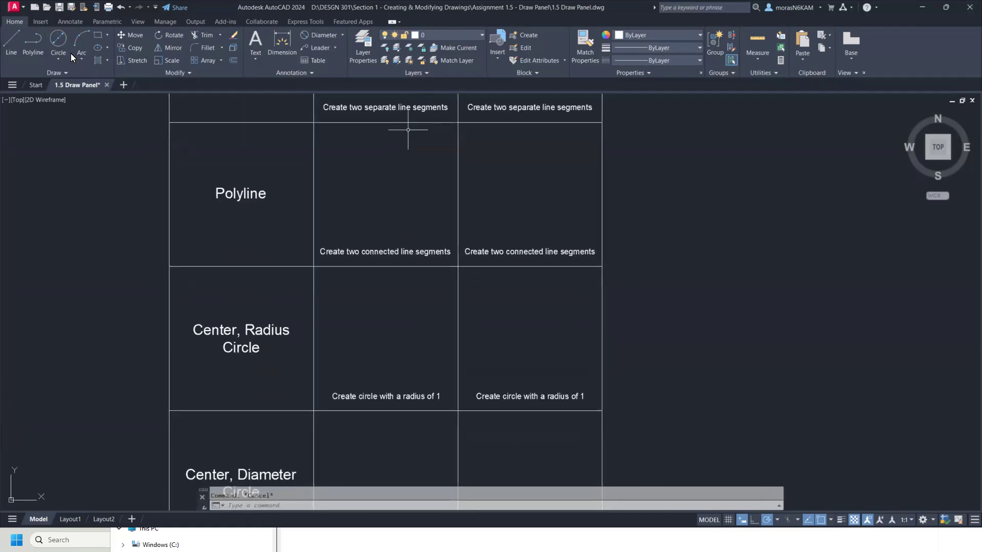
click(38, 42)
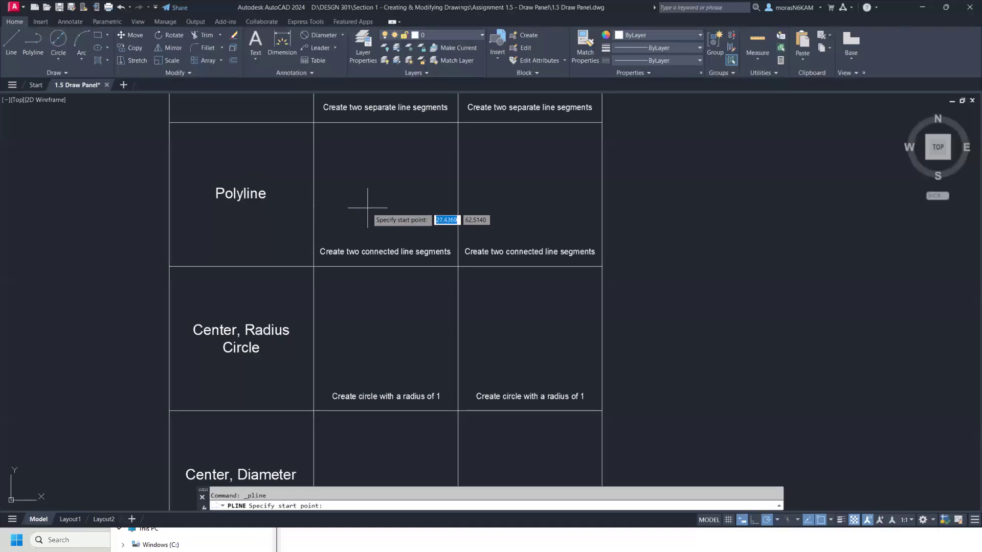
click(342, 215)
click(402, 216)
click(439, 183)
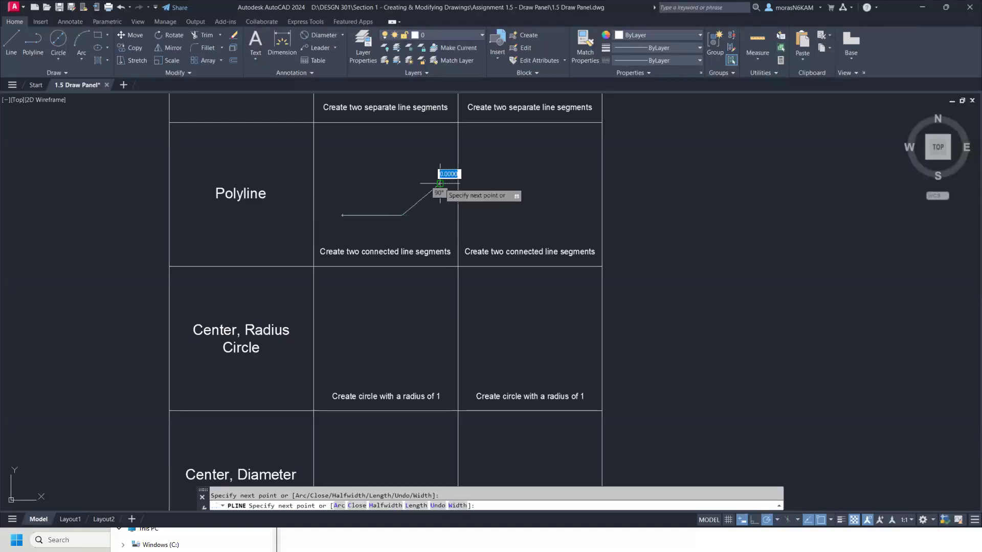
key(Escape)
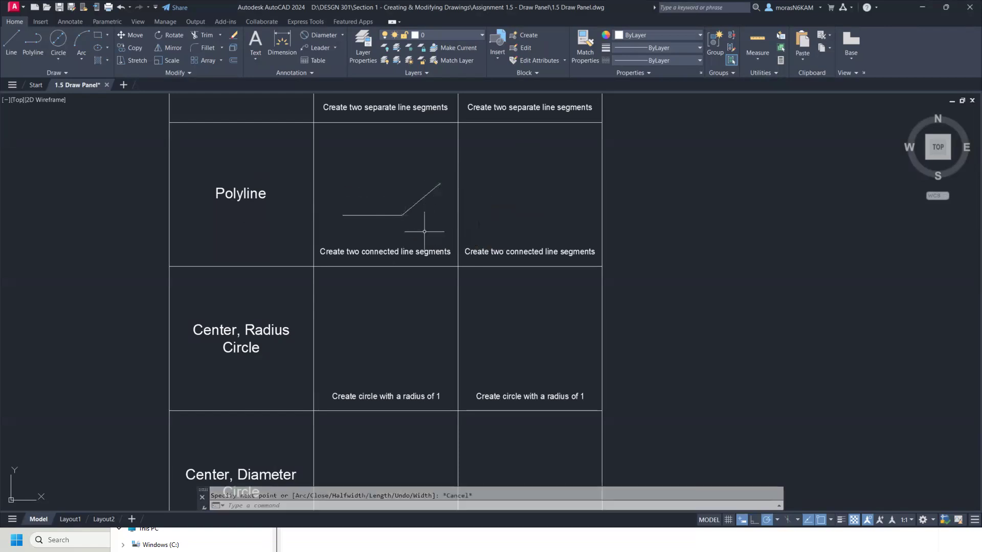
click(376, 215)
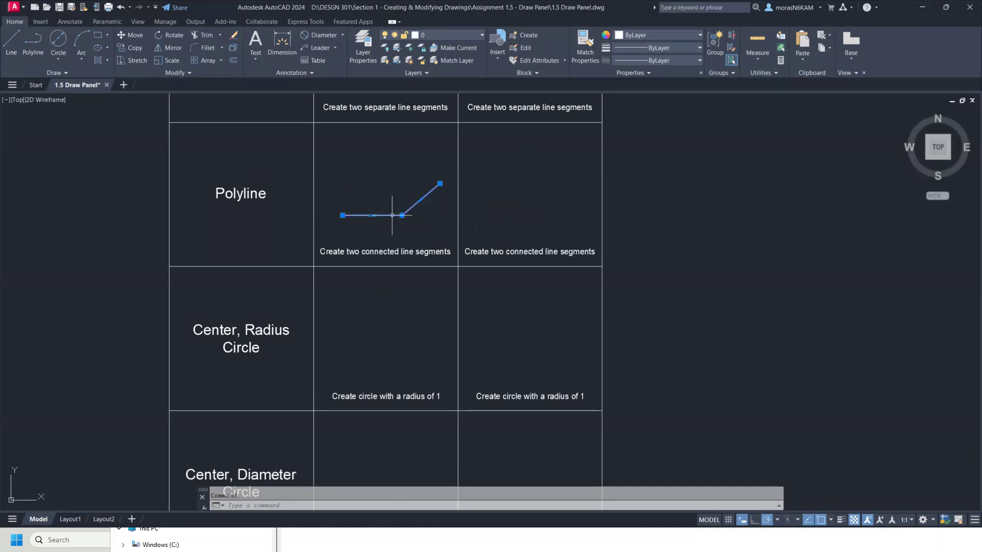
key(Escape)
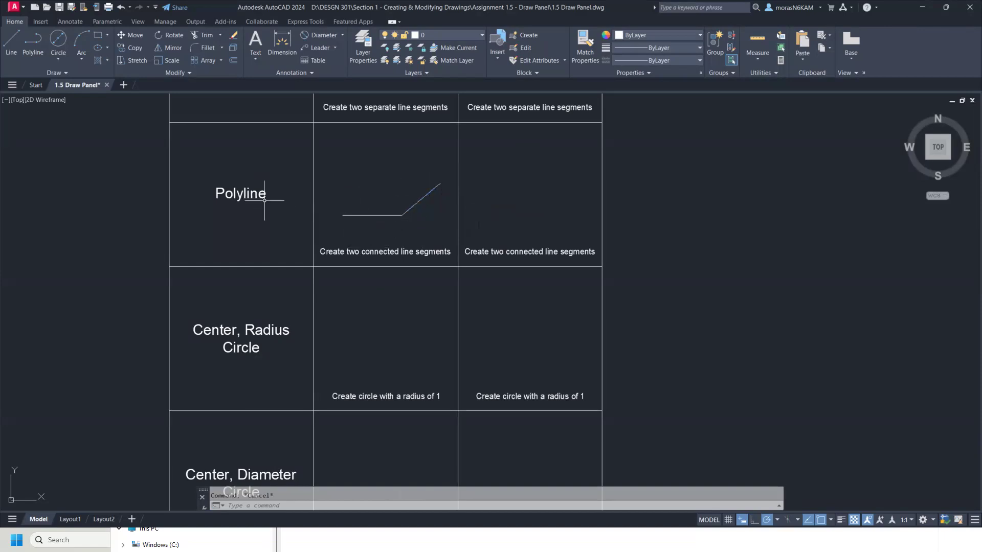
Draw a Center, Radius circle with a radius of 1 in the first exercise cell of its row.
middle_drag(390, 342, 392, 261)
scroll(392, 261, up, 2)
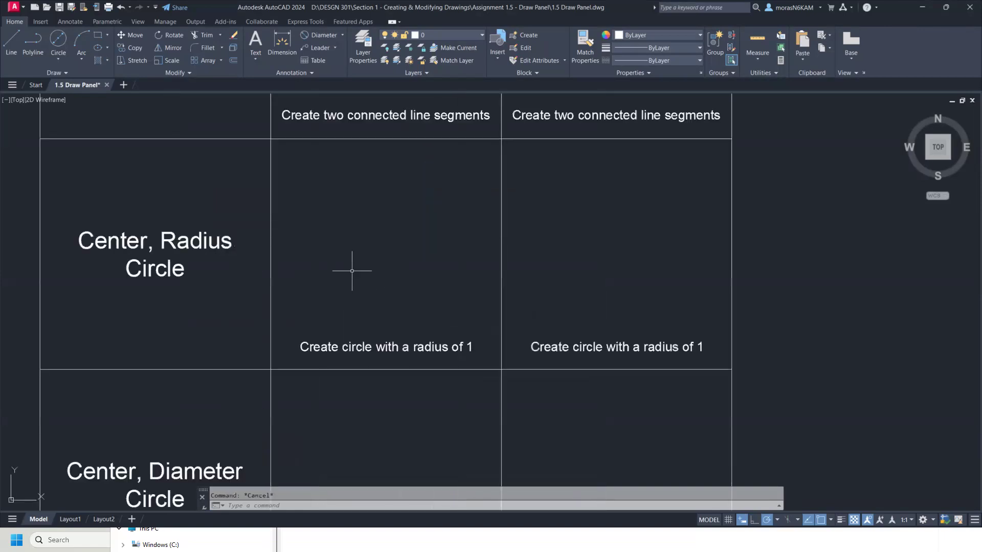
scroll(313, 268, down, 2)
middle_drag(317, 268, 309, 224)
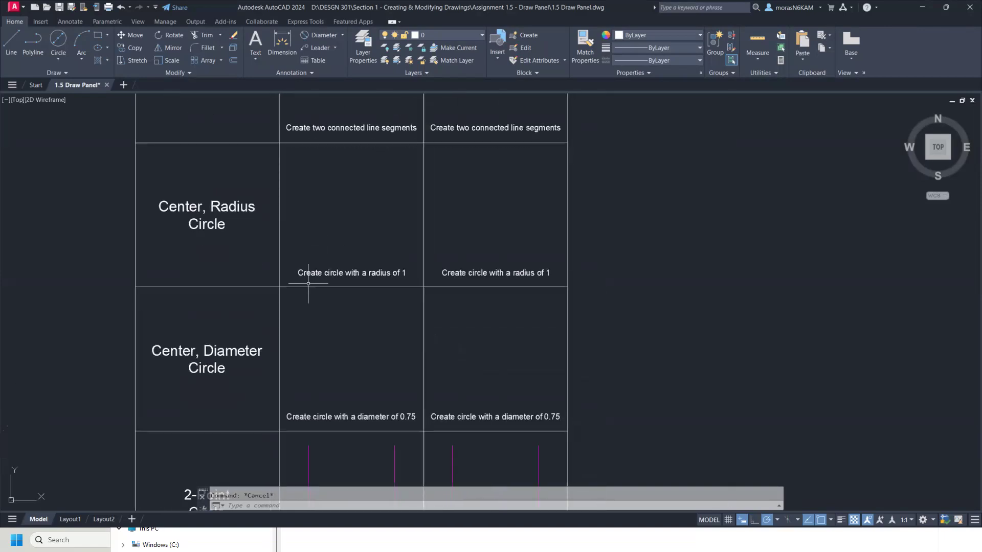
click(62, 57)
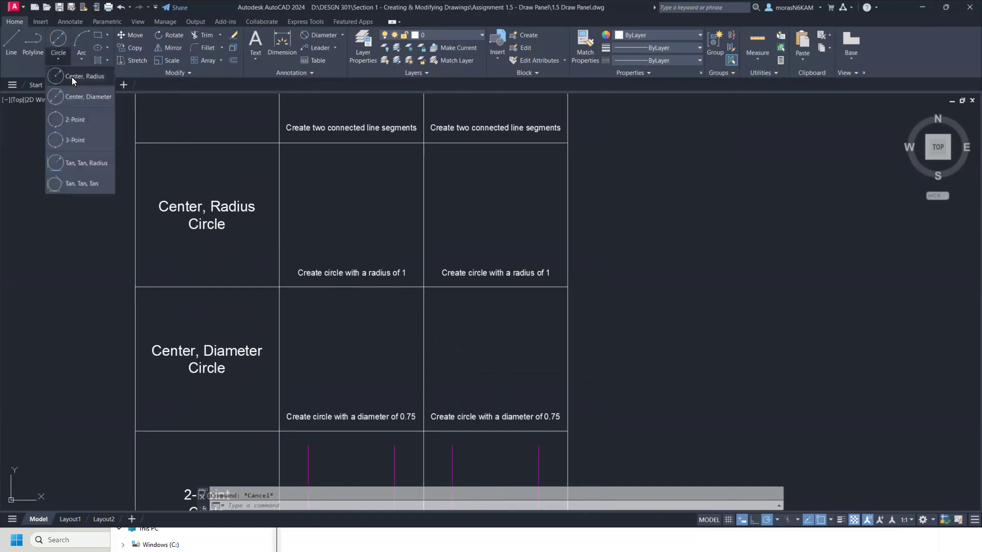
click(71, 76)
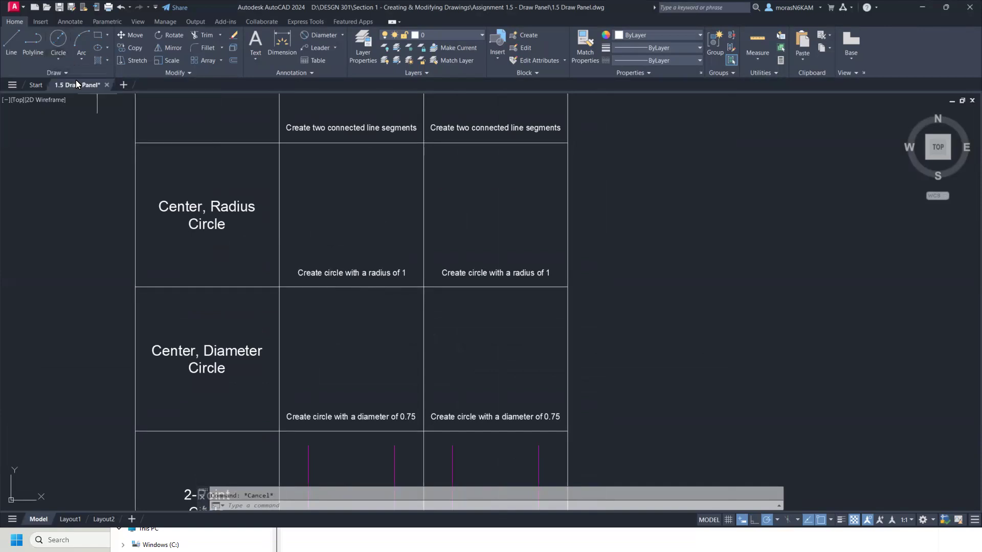
click(348, 208)
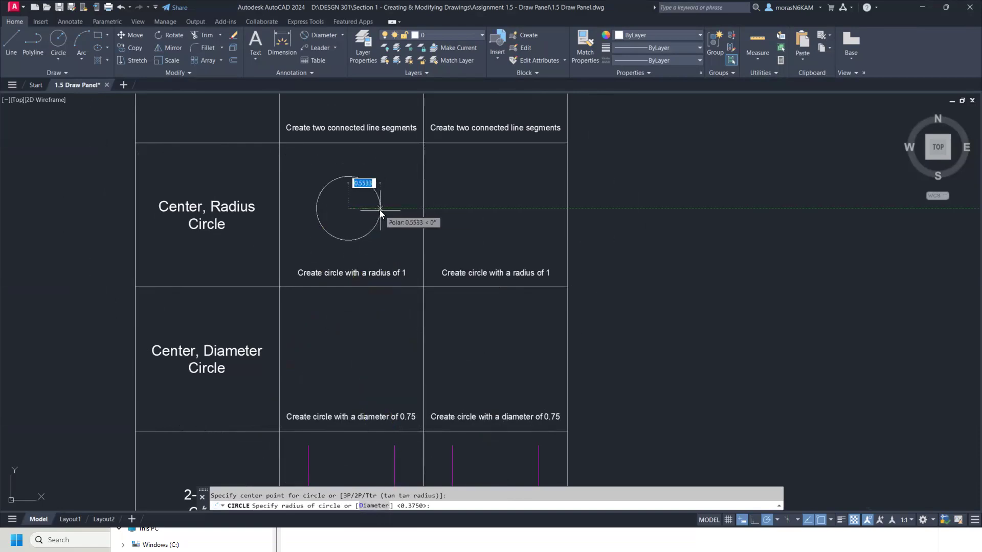
text(1)
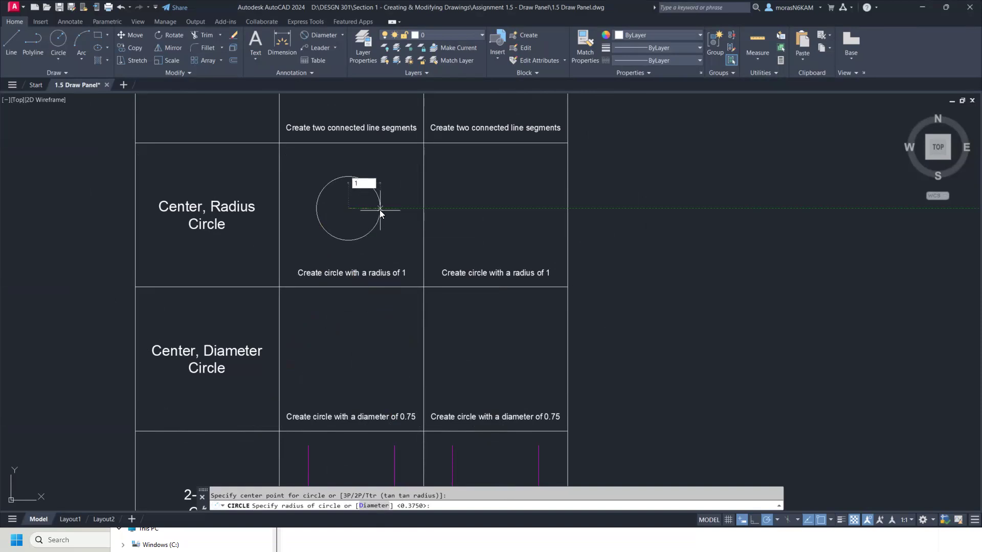
key(Return)
key(Escape)
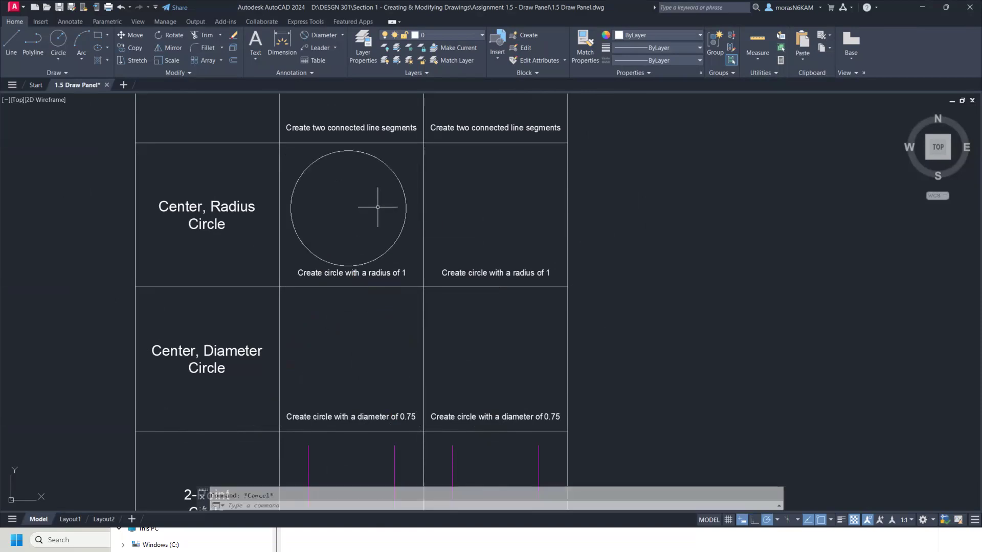
Draw a Center, Diameter circle with a diameter of 0.75 in the first exercise cell of its row.
click(59, 60)
click(74, 91)
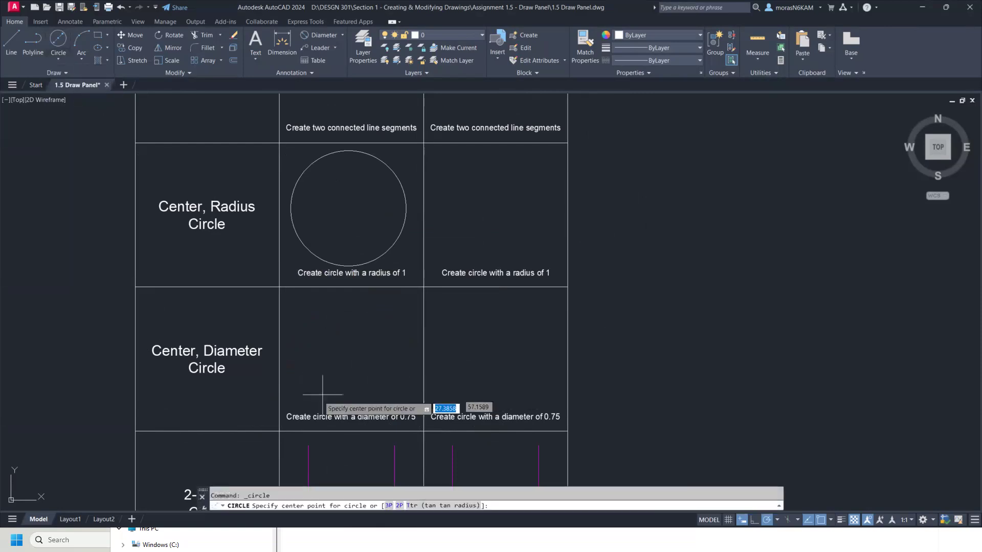
click(349, 348)
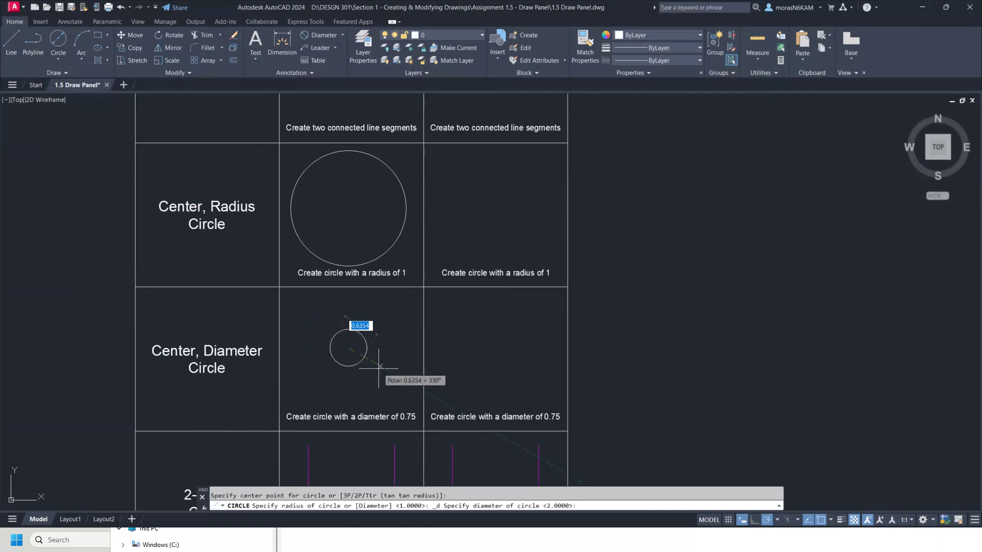
text(0.7)
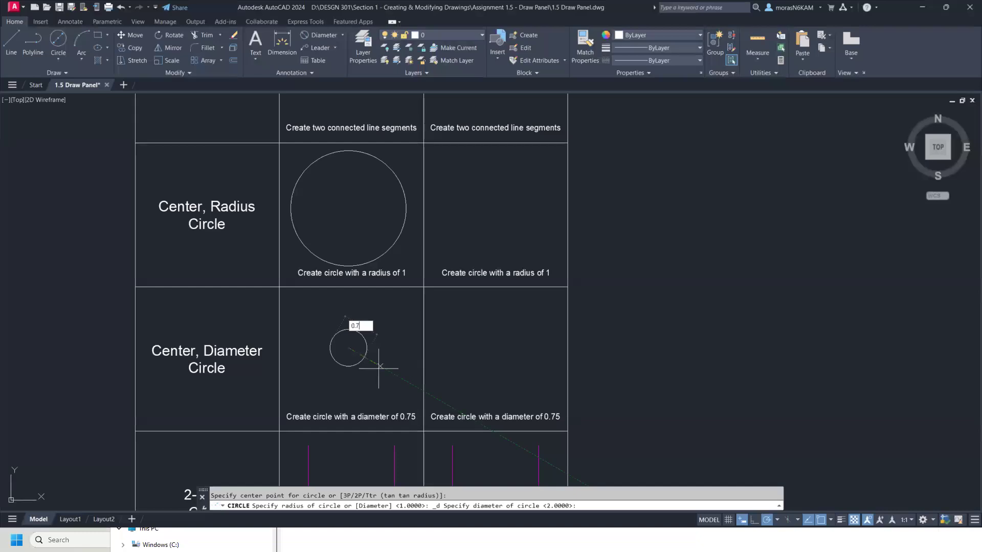
key(Return)
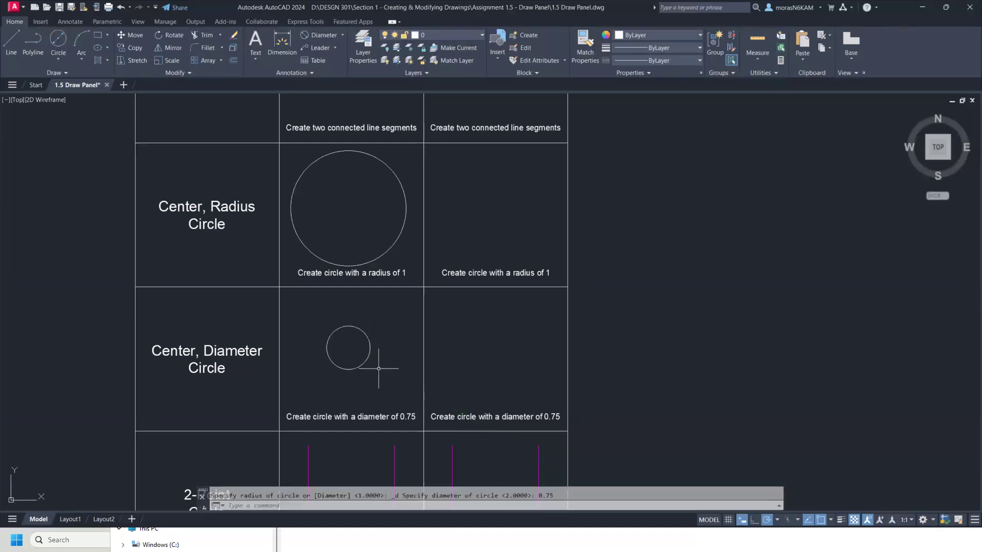
key(Escape)
Check the object snap modes and draw a 2-Point circle between the midpoints of the two magenta lines in the row's first exercise cell.
middle_drag(373, 410, 381, 242)
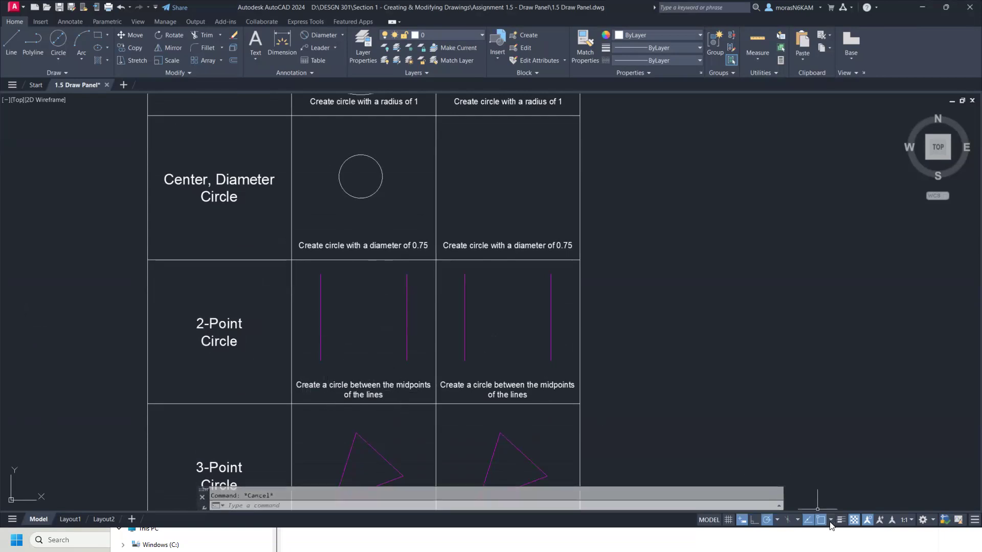
click(58, 66)
click(67, 120)
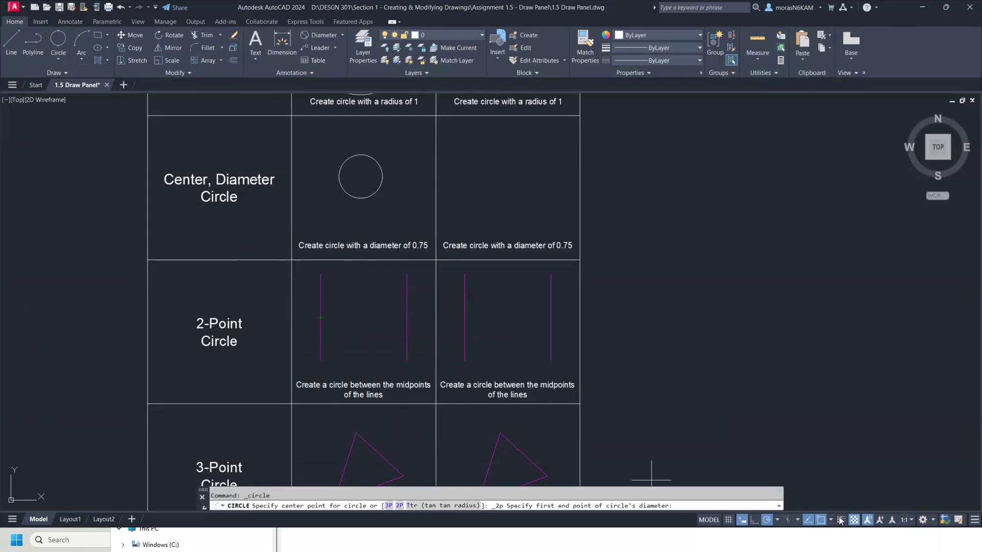
click(831, 520)
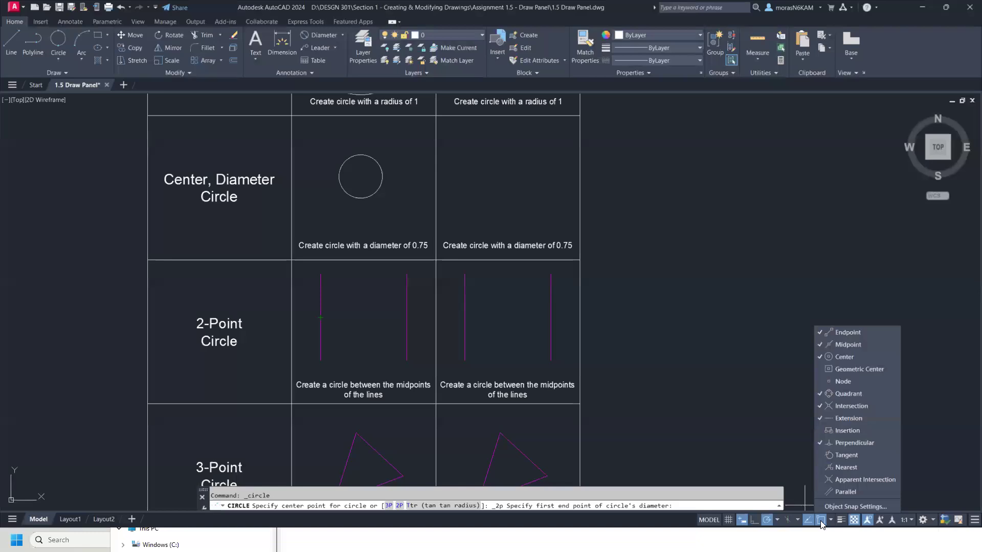
click(319, 317)
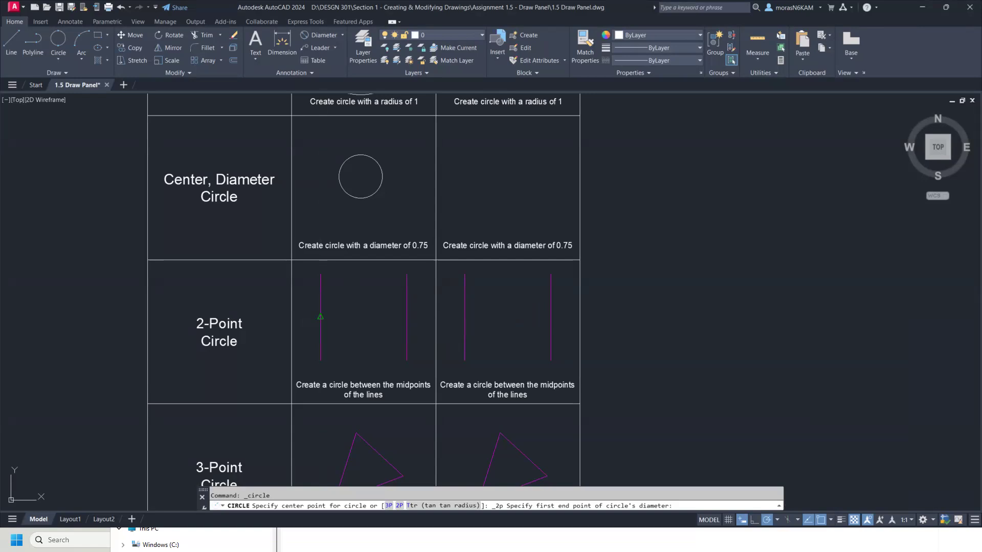
click(407, 319)
key(Escape)
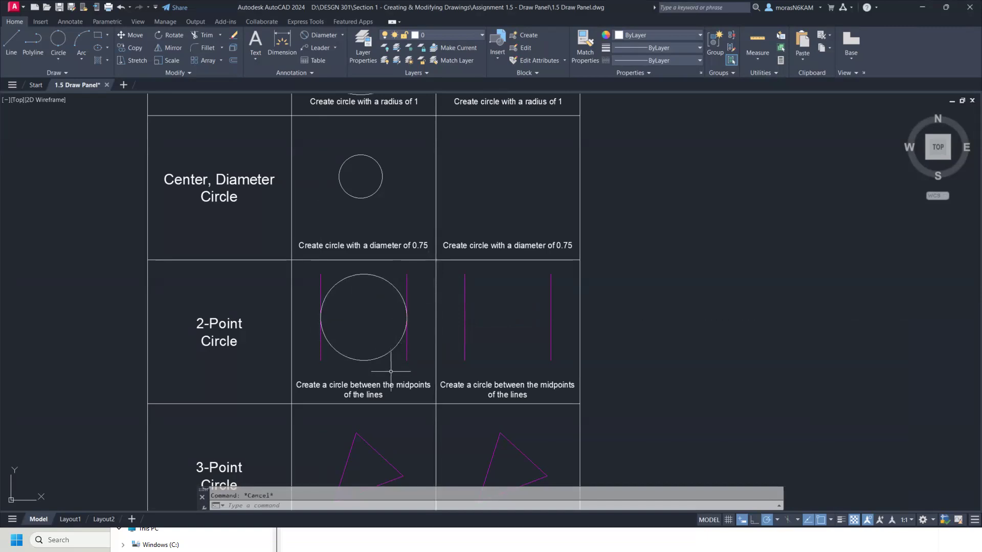
Draw a 3-Point circle through the midpoints of the triangle's three sides in the first exercise cell of the 3-Point Circle row.
middle_drag(392, 369, 405, 203)
middle_drag(411, 293, 397, 252)
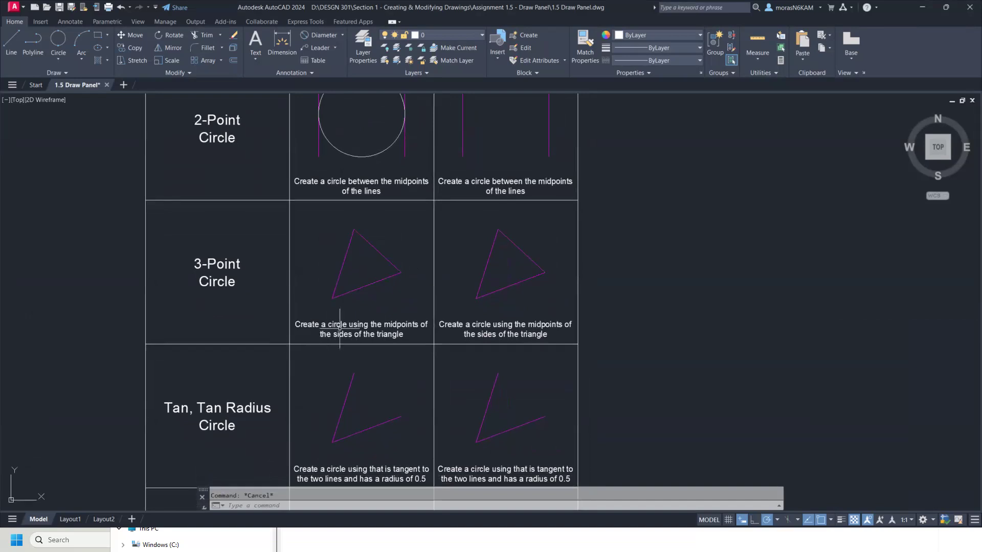
click(58, 59)
click(74, 140)
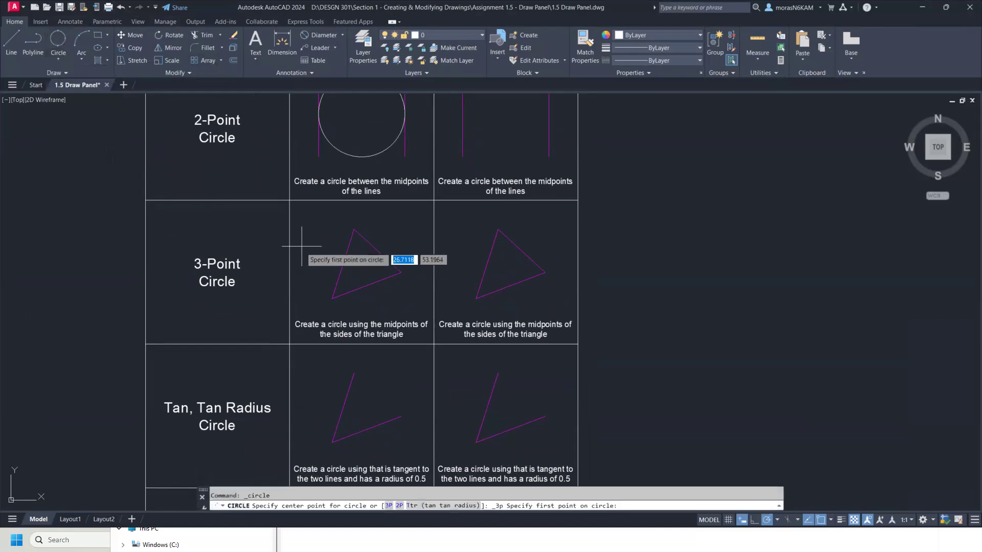
click(343, 264)
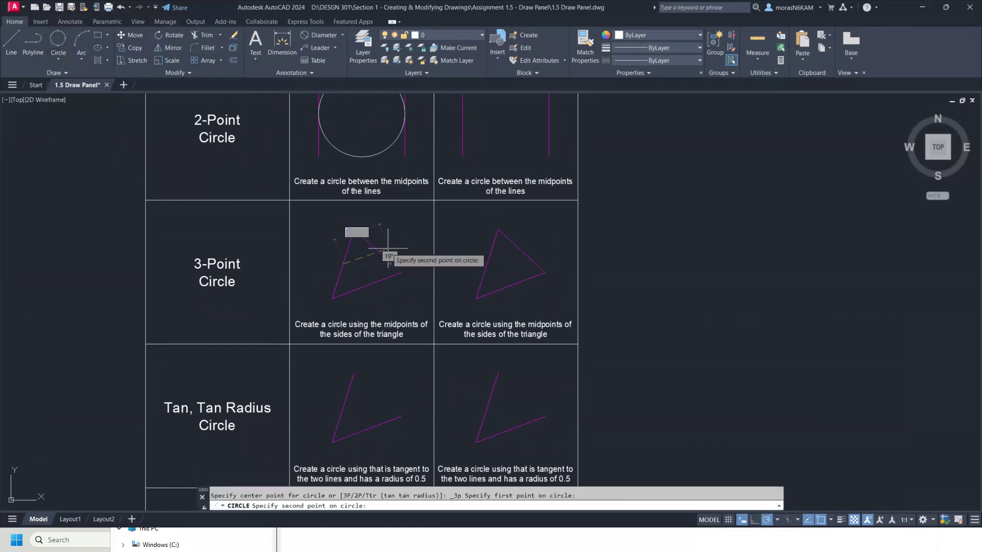
click(378, 251)
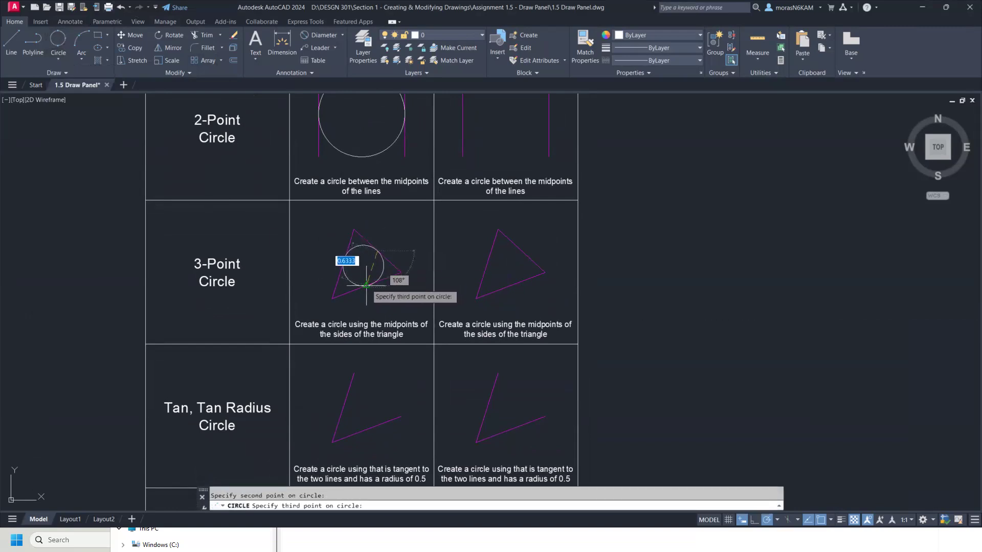
click(366, 285)
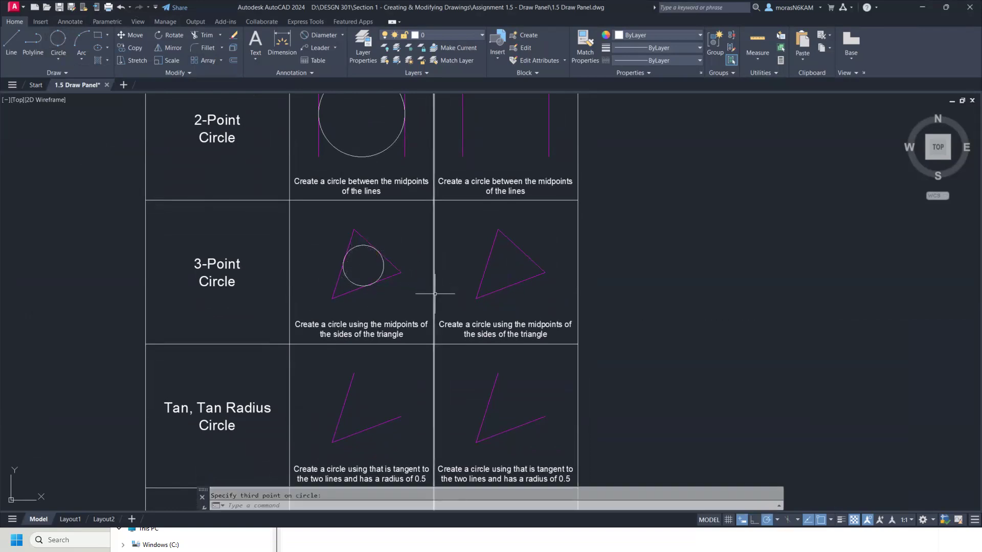
middle_drag(393, 394, 368, 261)
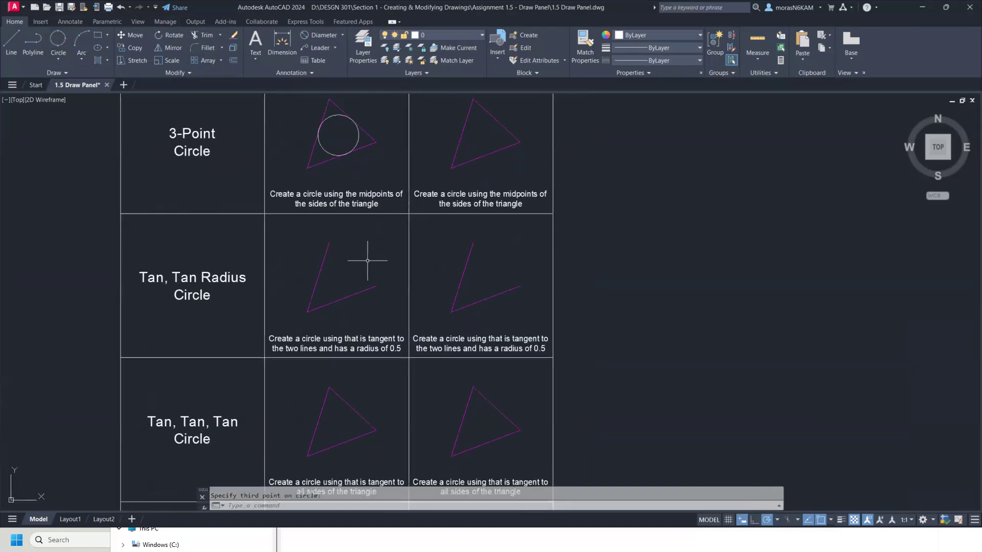
Remove the word "using" from the instruction text in the first exercise cell of the Tan, Tan Radius Circle row.
middle_drag(317, 318, 318, 283)
scroll(321, 281, up, 2)
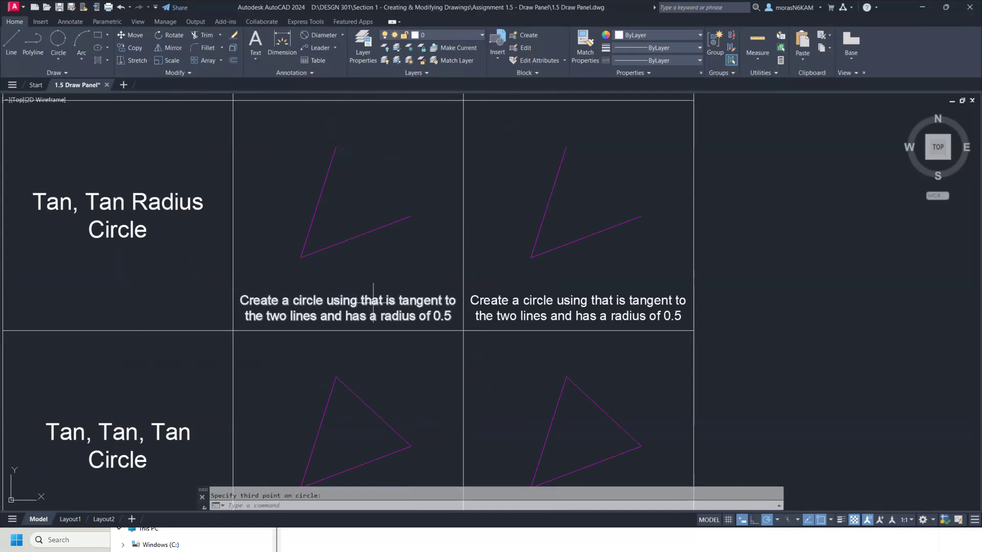
key(Escape)
click(356, 301)
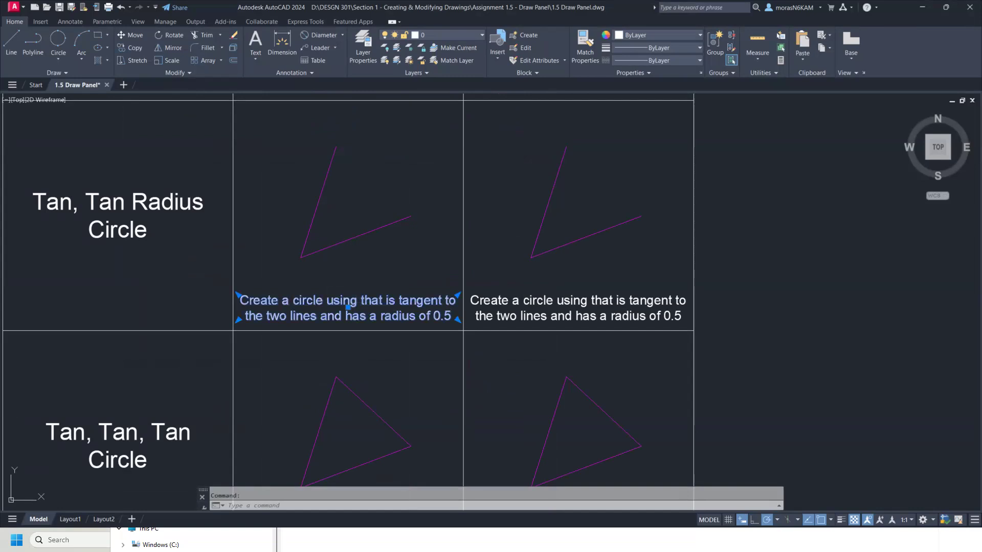
double_click(356, 301)
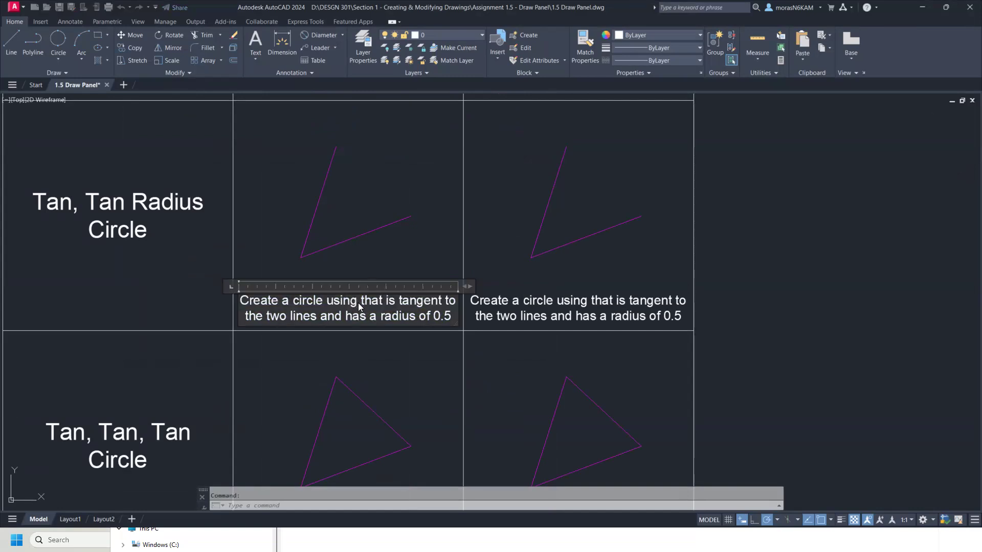
key(BackSpace)
key(BackSpace)
key(BackSpace)
key(BackSpace)
key(BackSpace)
key(BackSpace)
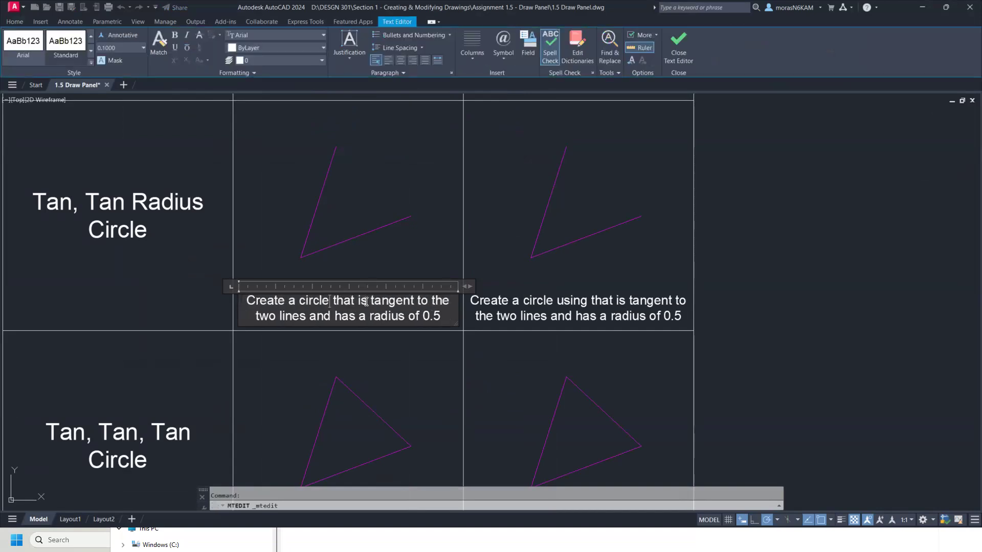
click(376, 253)
Remove the word "using" from the instruction text in the second exercise cell of the Tan, Tan Radius Circle row.
click(609, 305)
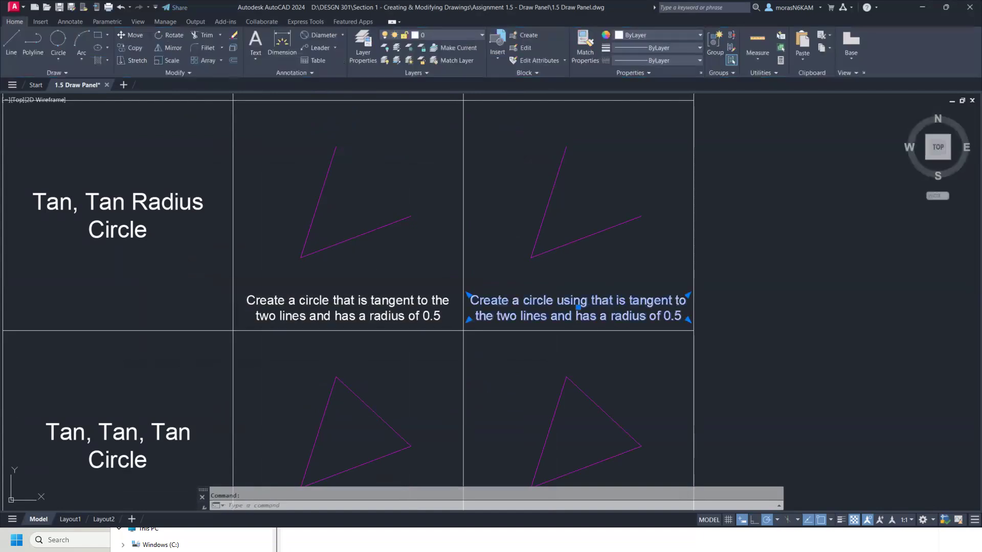
double_click(587, 298)
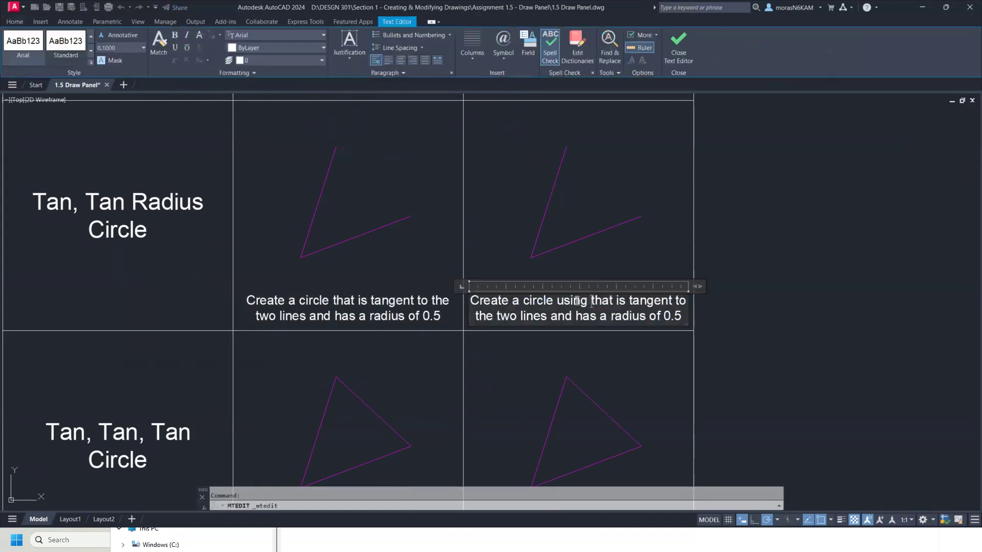
key(Delete)
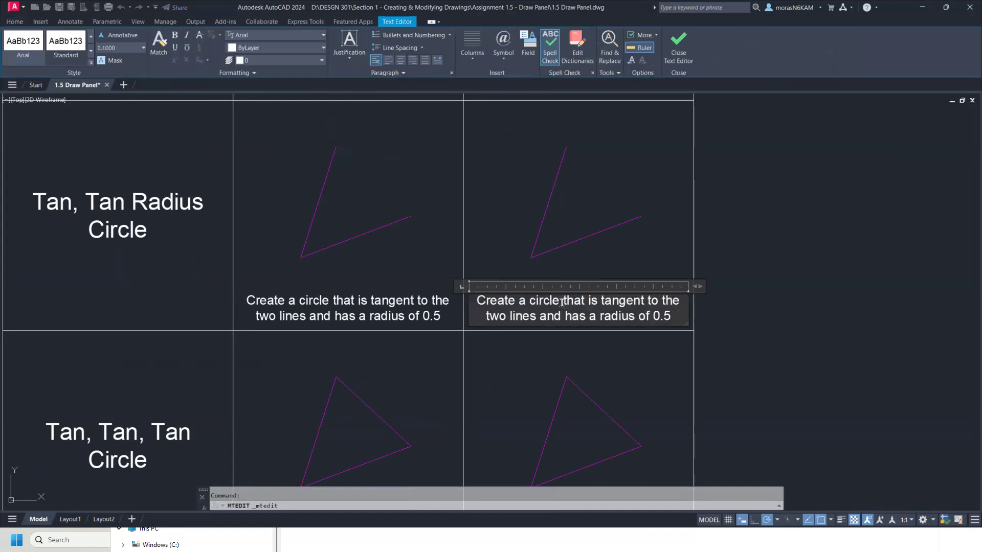
click(446, 249)
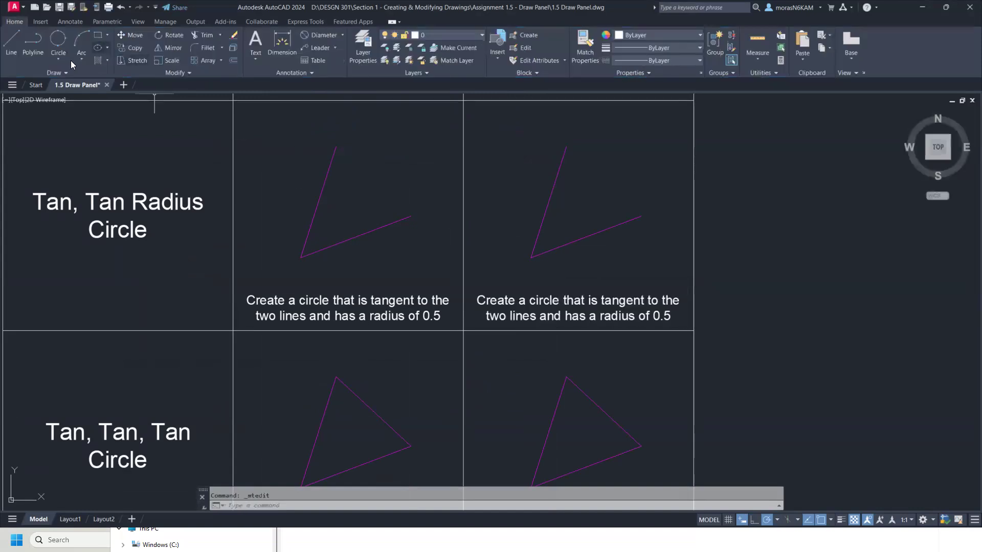
Draw a Tan, Tan, Radius circle tangent to the two magenta lines with a radius of 0.5 in the row's first exercise cell.
click(62, 60)
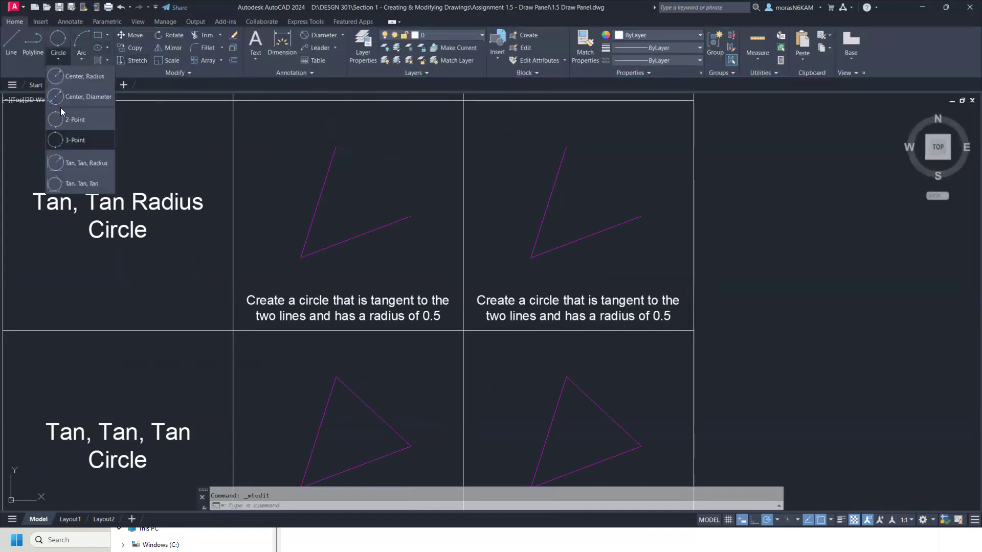
click(65, 163)
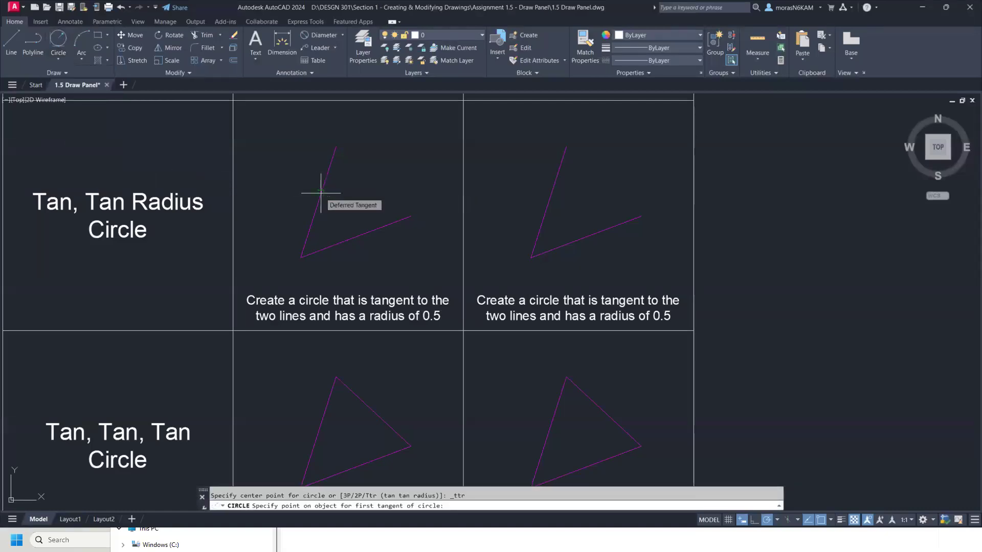
click(321, 193)
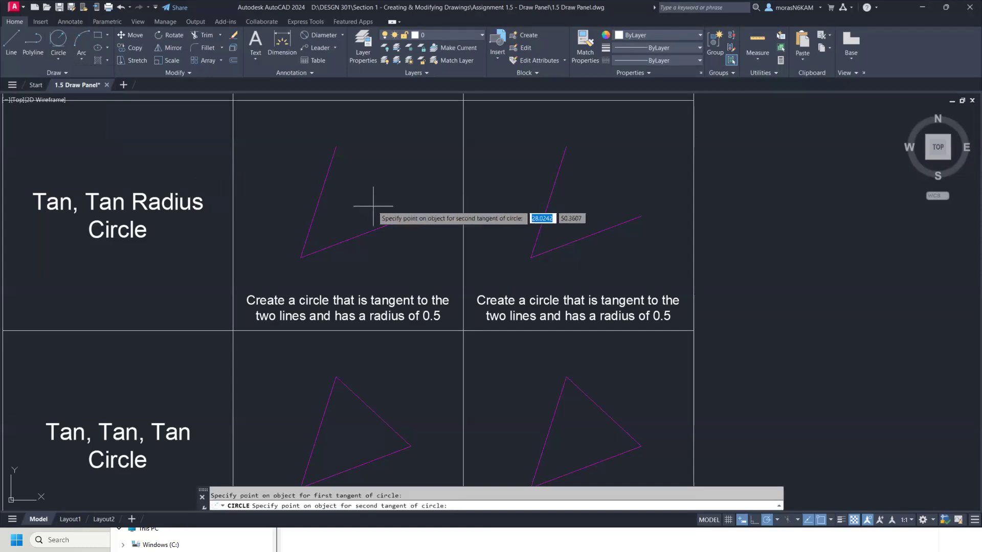
click(382, 228)
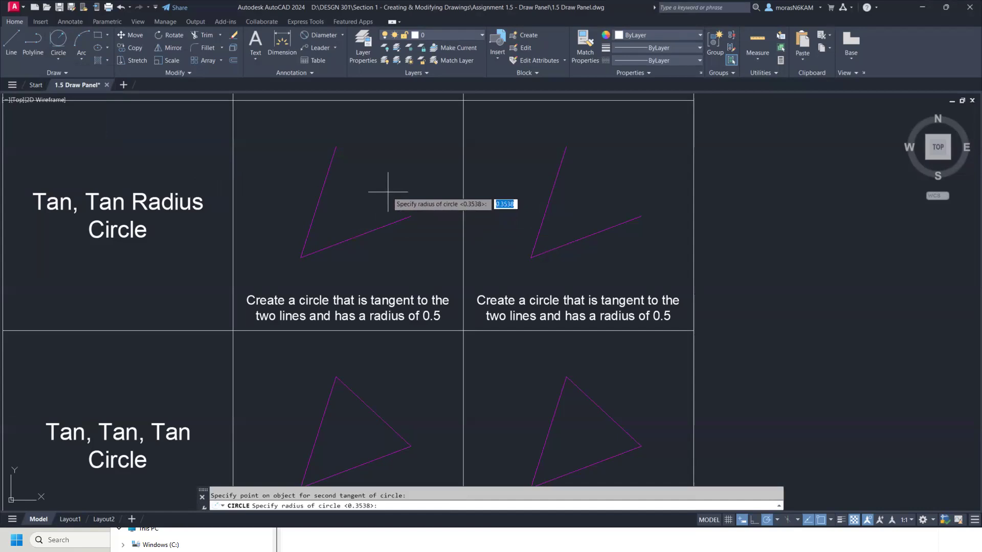
text(.5)
key(Return)
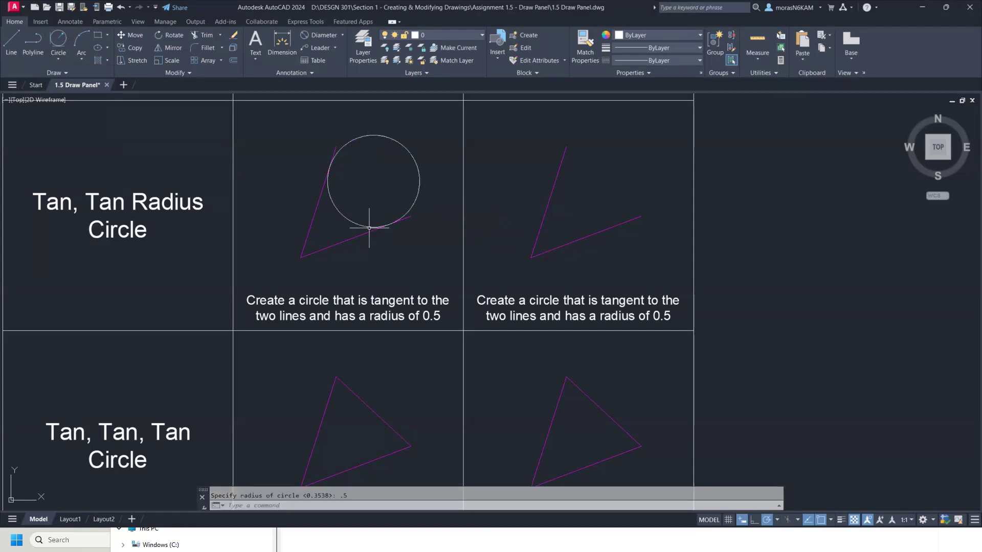
Remove the word "using" from the instruction text in the first exercise cell of the Tan, Tan, Tan Circle row.
mouse_move(380, 354)
middle_down()
mouse_move(409, 265)
mouse_move(423, 160)
middle_up()
middle_drag(423, 246, 415, 228)
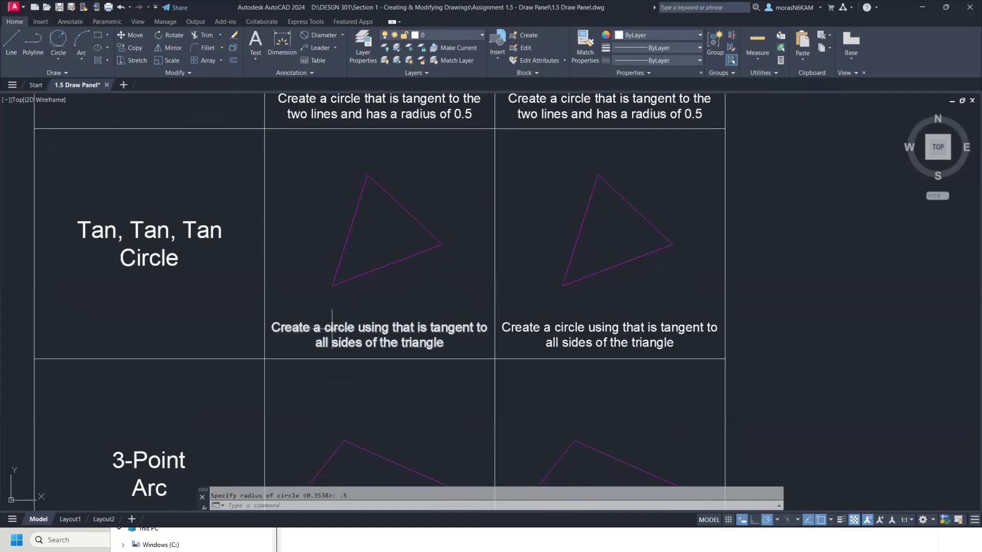
click(380, 335)
double_click(417, 328)
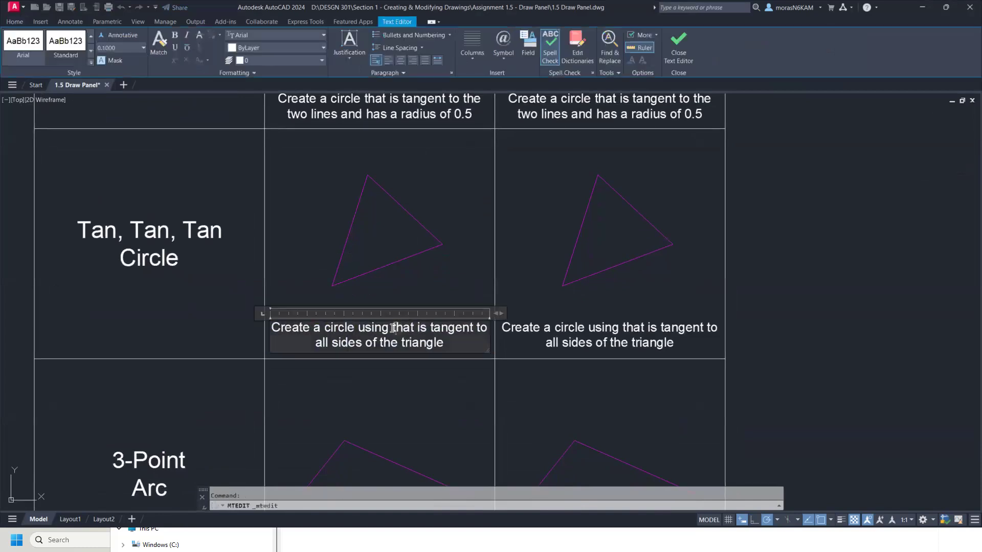
key(Delete)
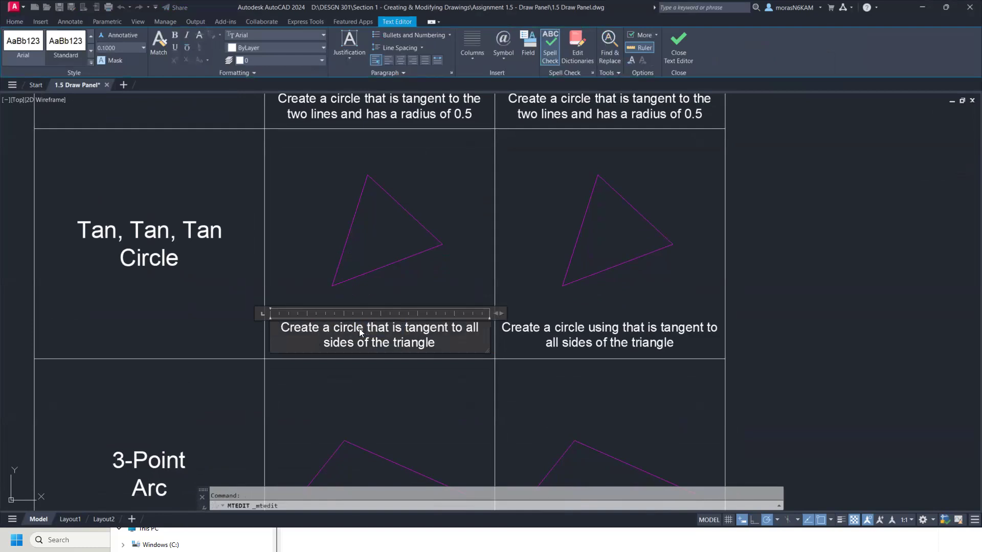
click(595, 338)
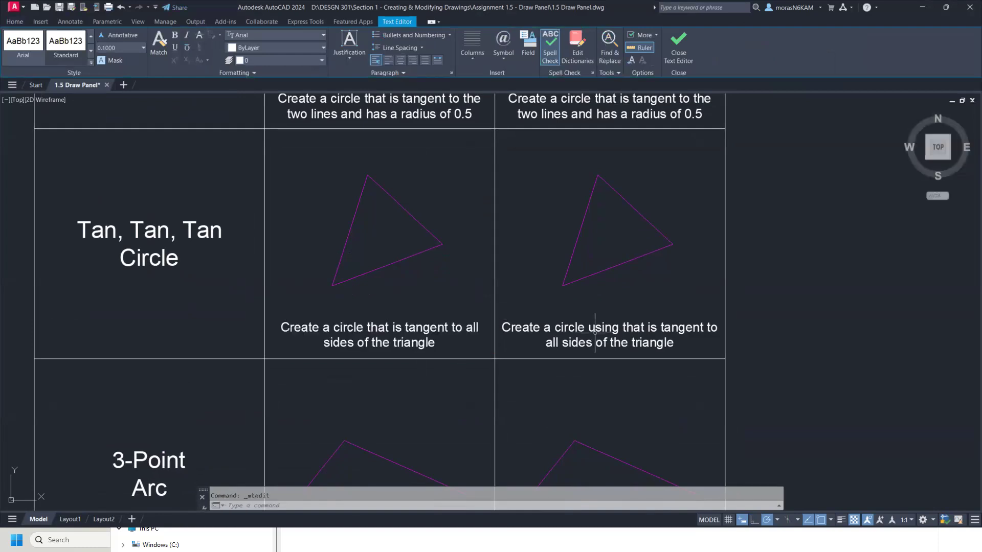
Remove the word "using" from the instruction text in the second exercise cell of the Tan, Tan, Tan Circle row.
click(608, 335)
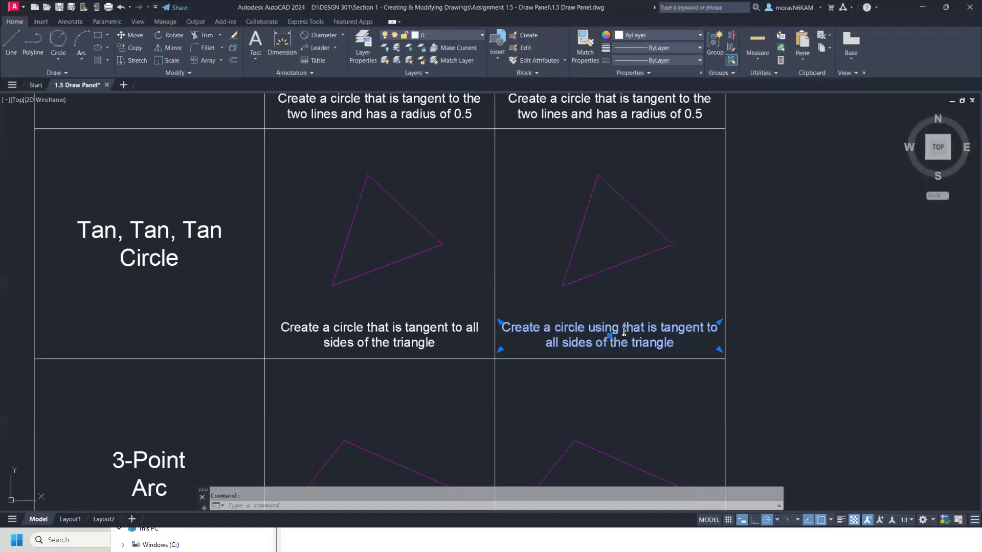
double_click(624, 332)
drag(619, 330, 591, 333)
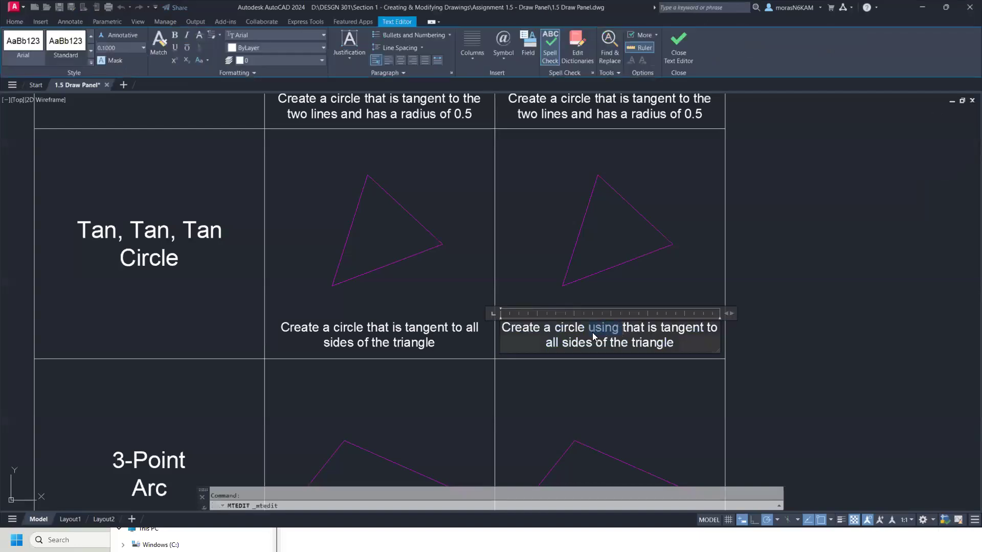
key(Delete)
click(415, 274)
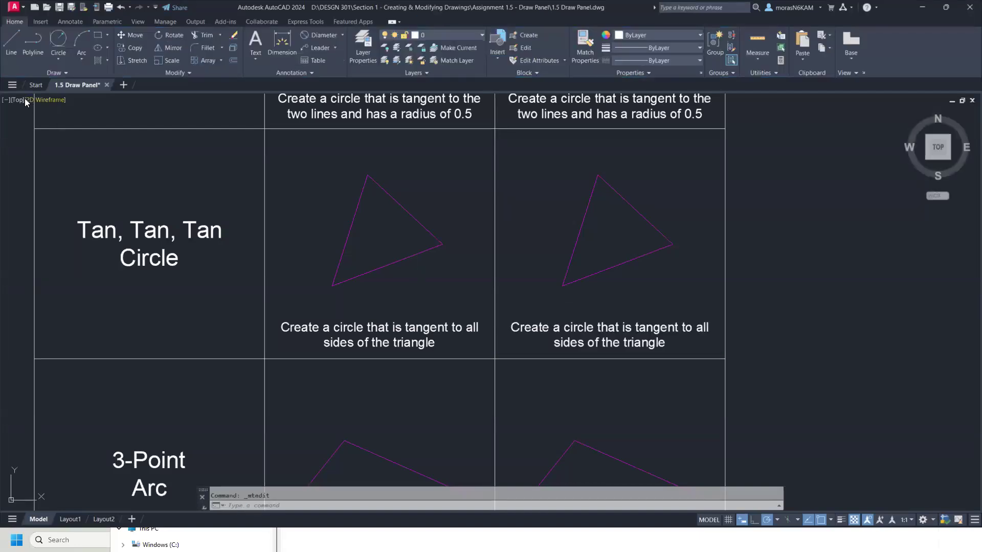
Draw a Tan, Tan, Tan circle tangent to all three sides of the triangle in the row's first exercise cell.
click(58, 58)
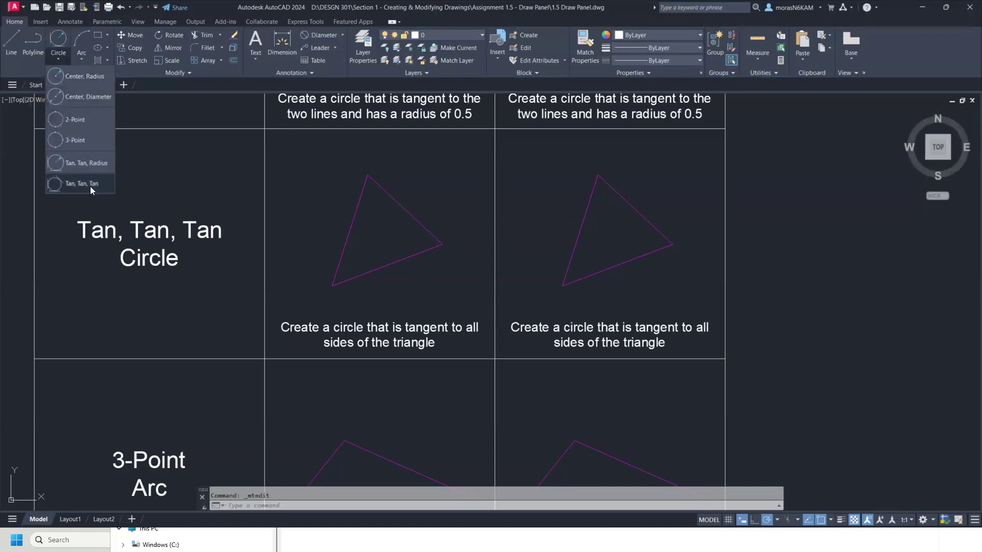
click(91, 186)
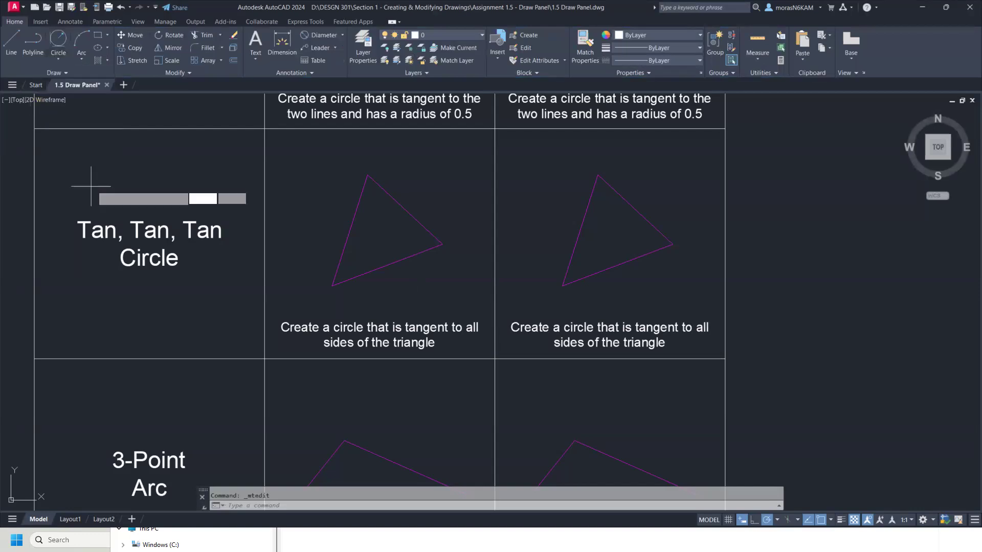
click(352, 223)
click(404, 210)
click(402, 261)
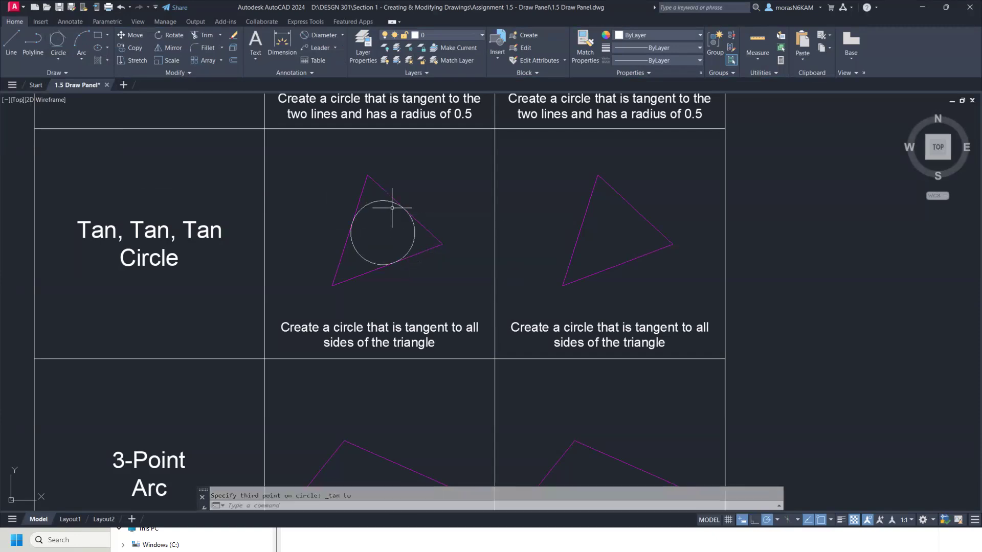
key(Escape)
Draw a 3-Point arc through the two ends and the corner of the magenta line in the 3-Point Arc row's first exercise cell.
middle_drag(394, 180, 384, 304)
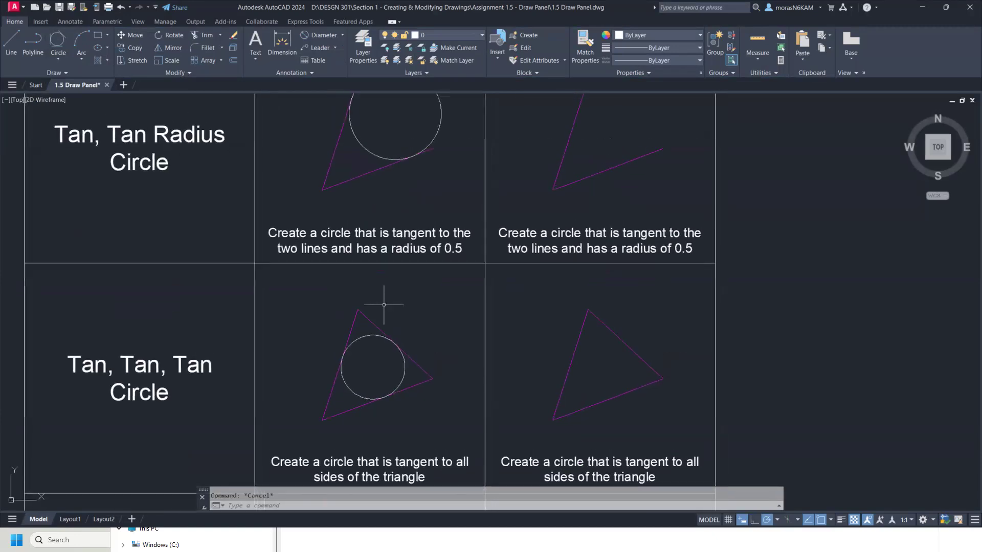
middle_drag(353, 154, 344, 219)
scroll(344, 219, up, 1)
scroll(343, 219, down, 2)
mouse_move(346, 332)
middle_down()
mouse_move(322, 290)
mouse_move(315, 204)
middle_up()
mouse_move(313, 328)
middle_down()
mouse_move(317, 282)
mouse_move(302, 245)
middle_up()
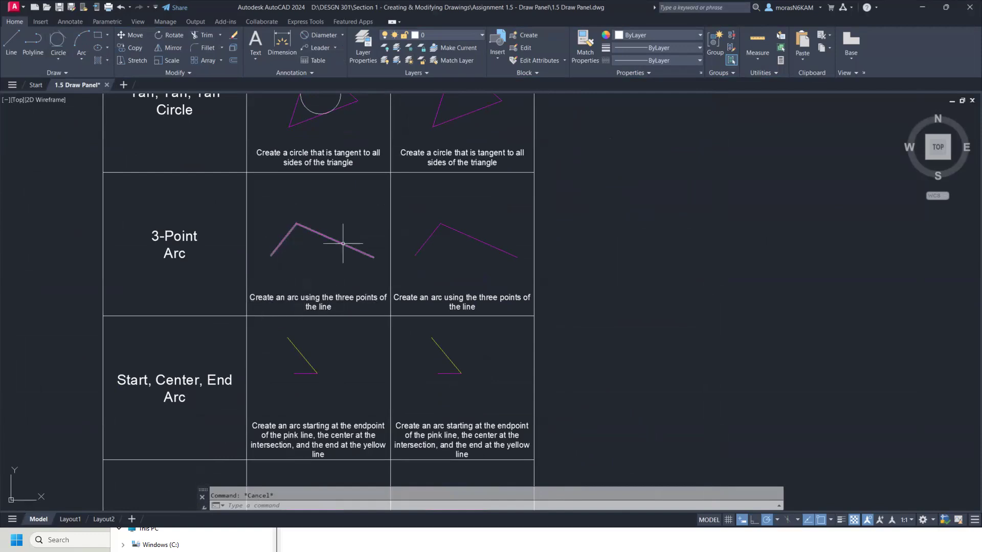
click(75, 60)
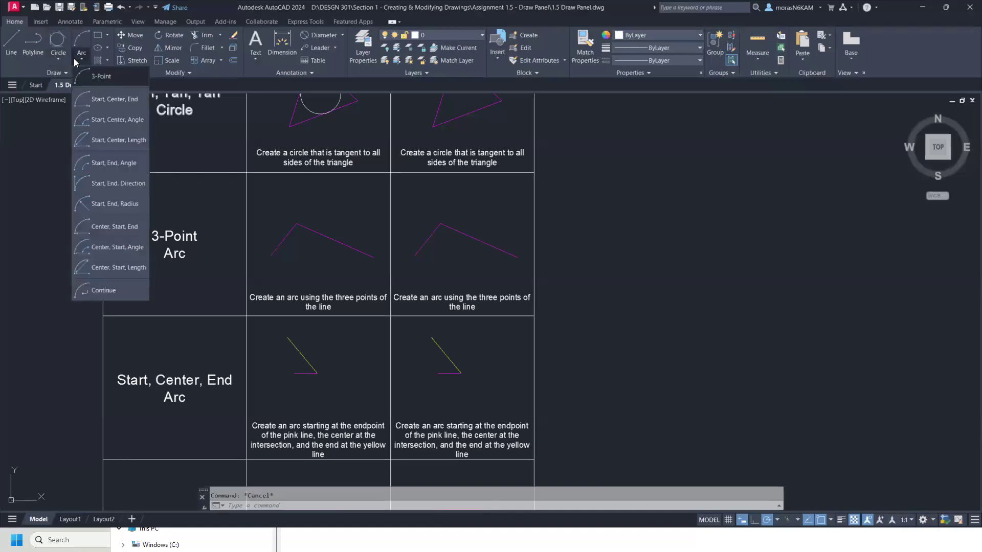
click(92, 76)
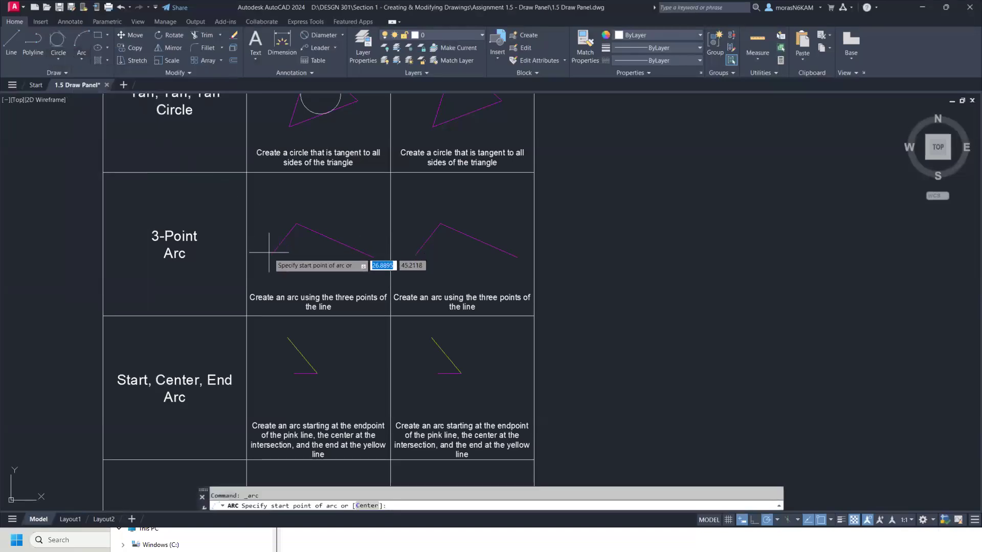
click(271, 255)
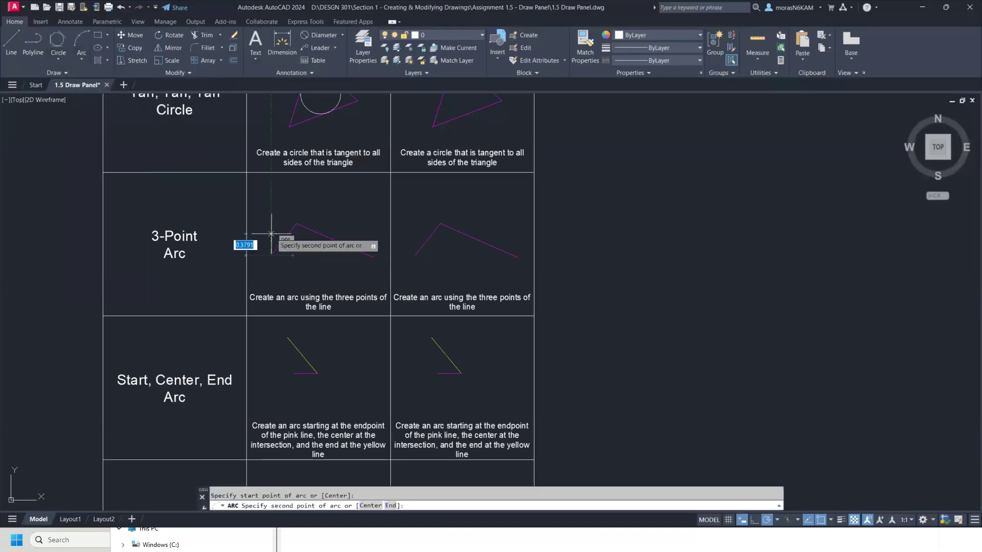
click(296, 223)
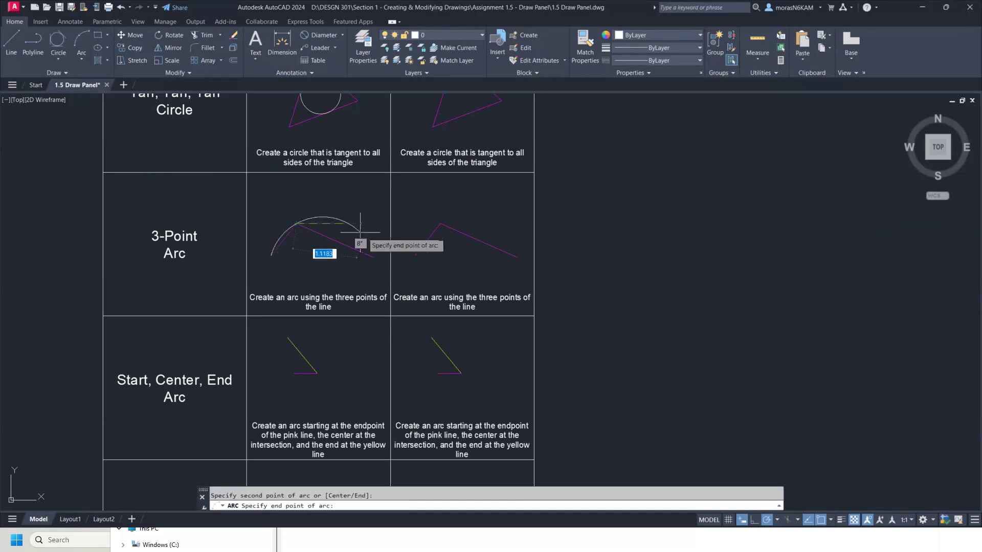
click(373, 257)
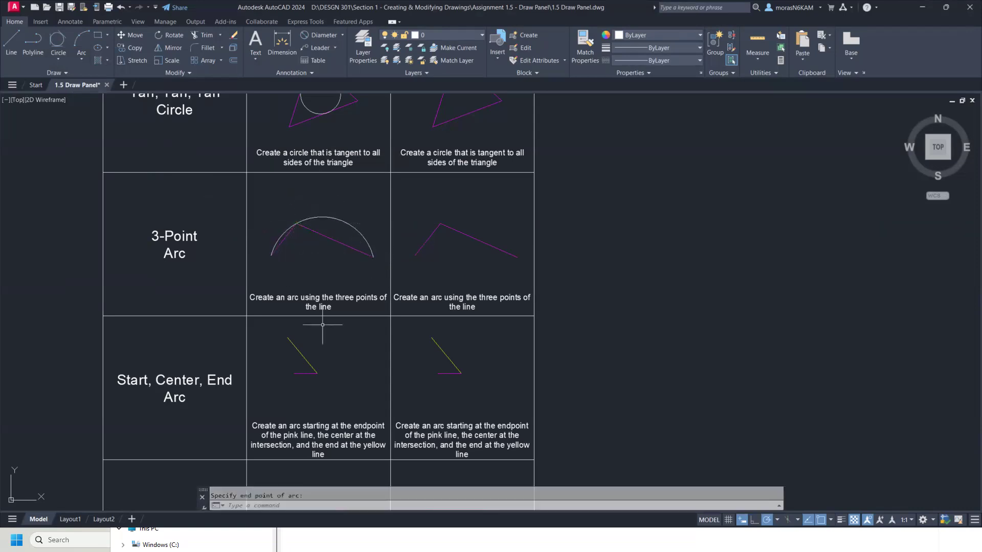
Draw a Start, Center, End arc from the pink line's free endpoint, centered at the intersection and ending on the yellow line, in the row's first exercise cell.
middle_drag(335, 386, 320, 281)
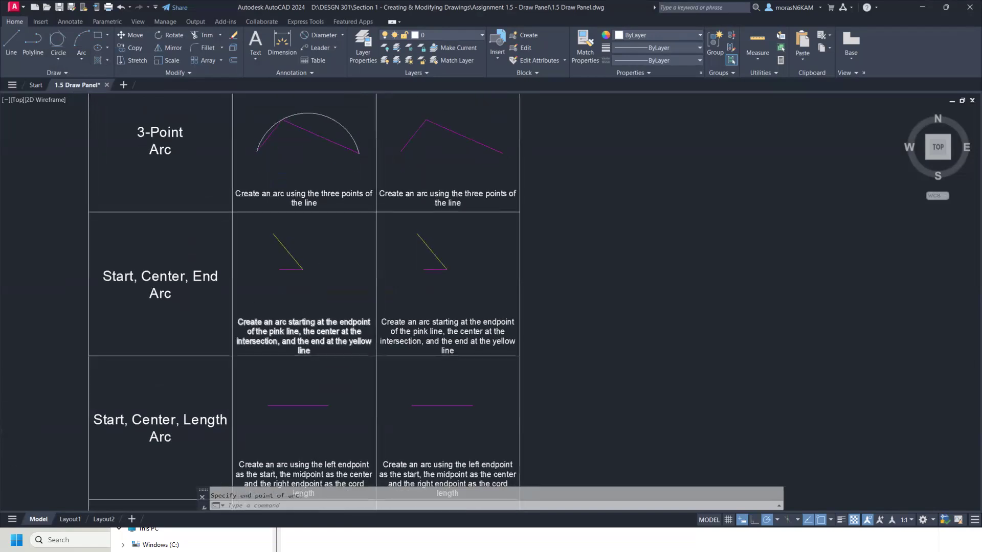
scroll(251, 320, up, 2)
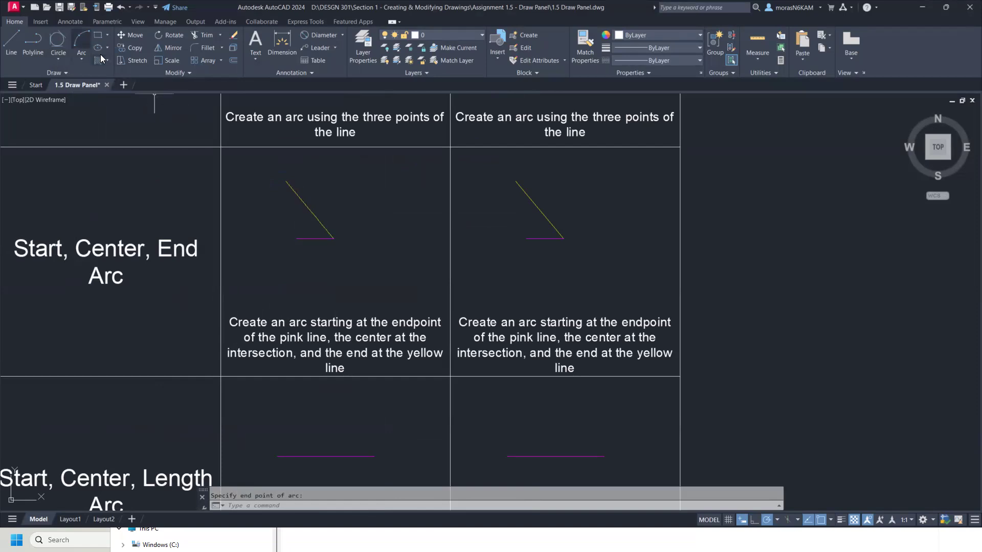
click(78, 61)
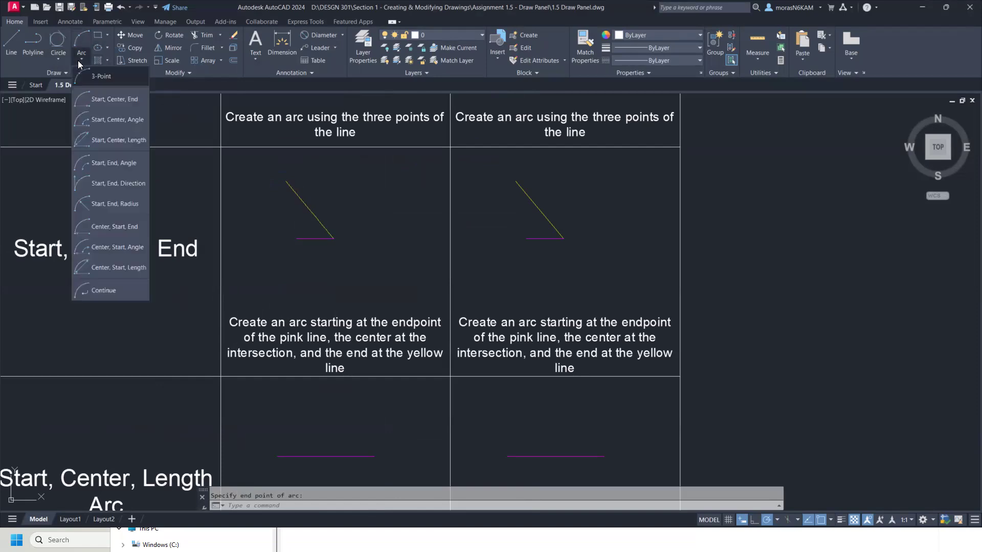
click(103, 100)
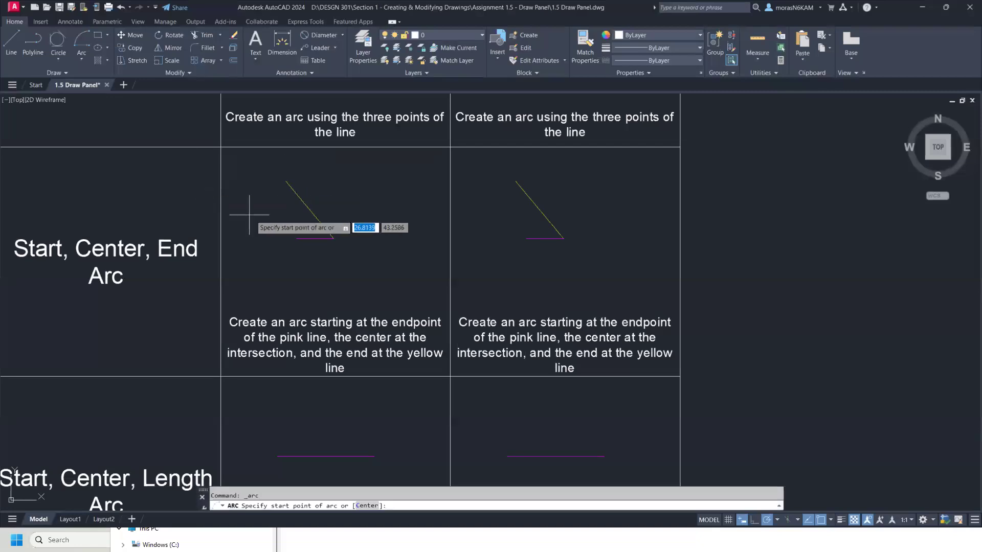
click(297, 238)
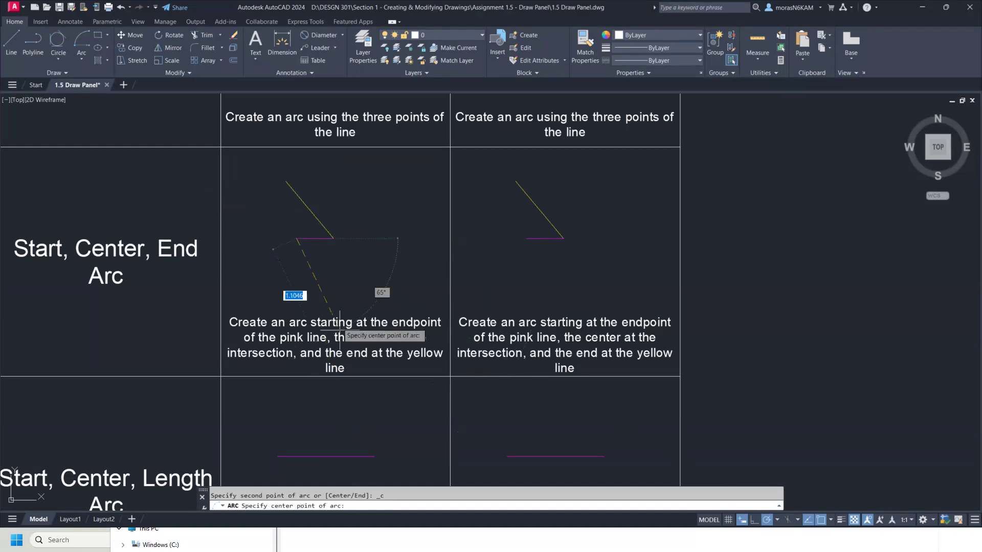
click(334, 238)
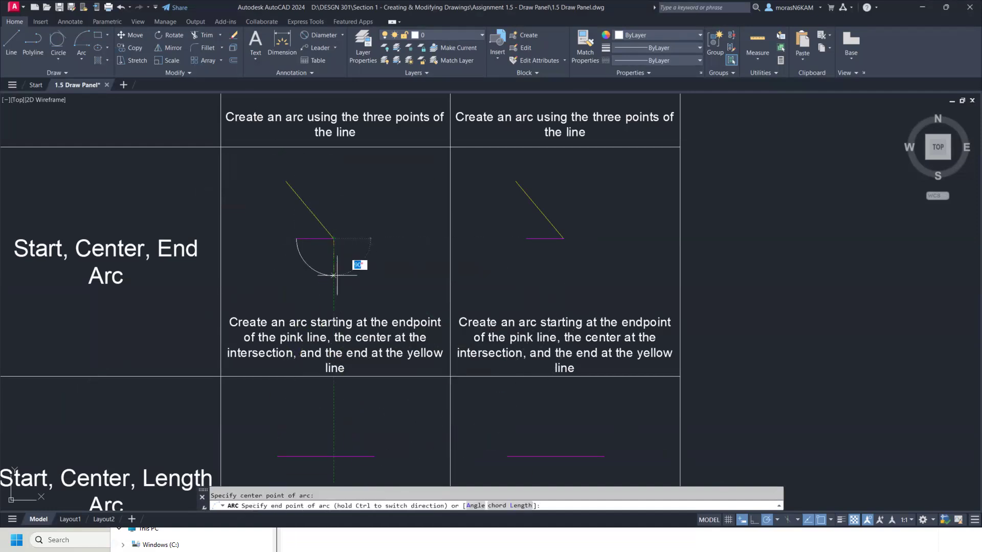
click(309, 210)
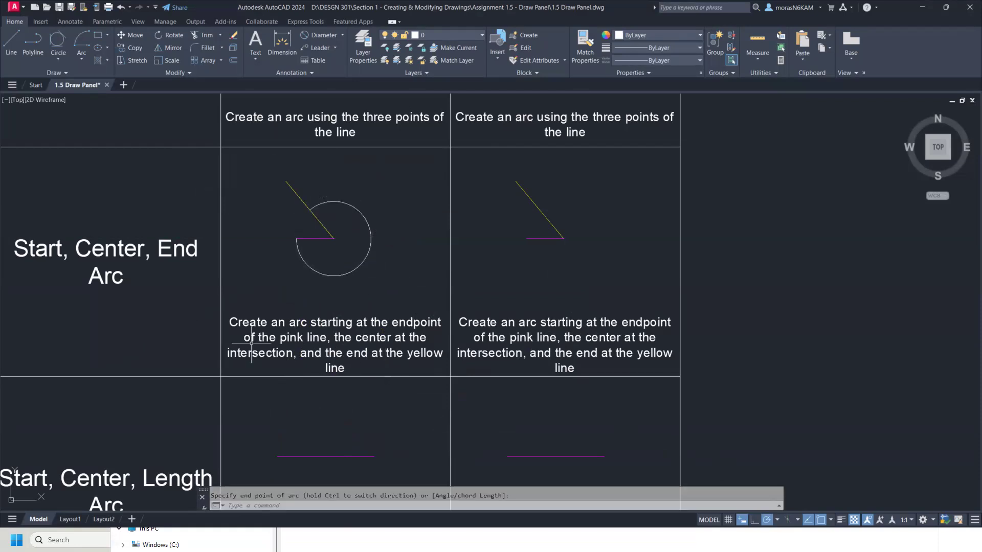
Draw a Start, Center, Length arc from the pink line's left endpoint, centered at its midpoint, with the right endpoint as chord length in the row's first exercise cell.
scroll(251, 344, down, 4)
middle_drag(314, 401, 307, 308)
scroll(314, 353, up, 2)
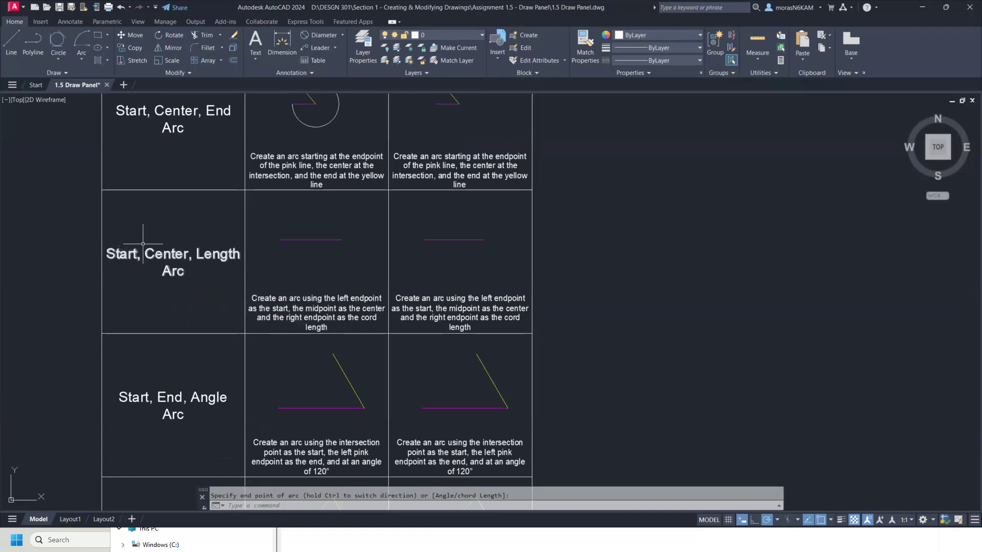
click(78, 60)
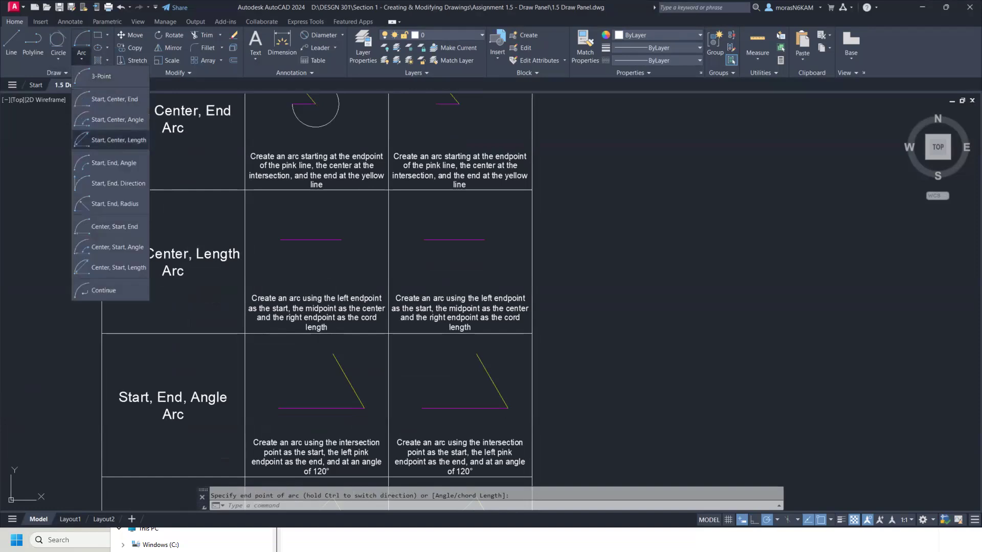
click(112, 140)
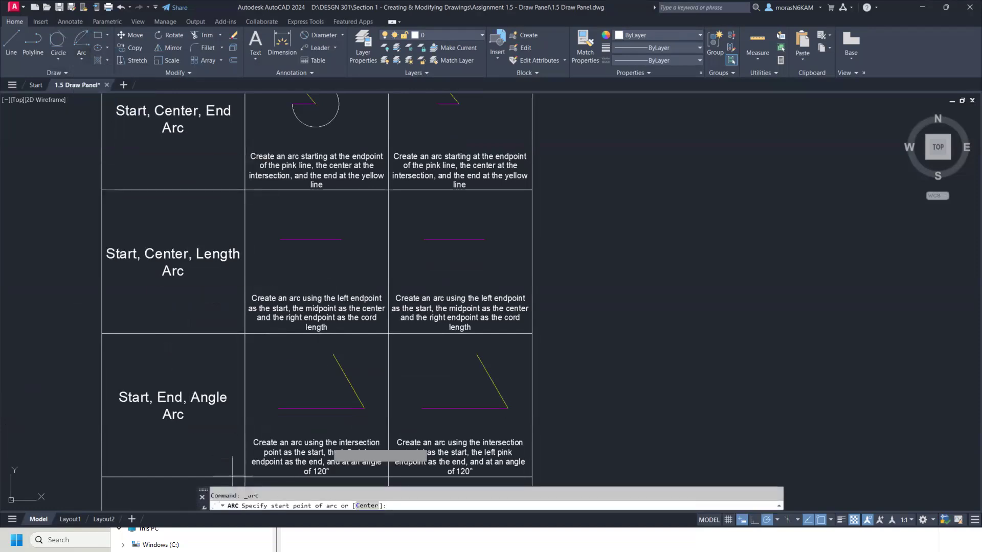
click(280, 239)
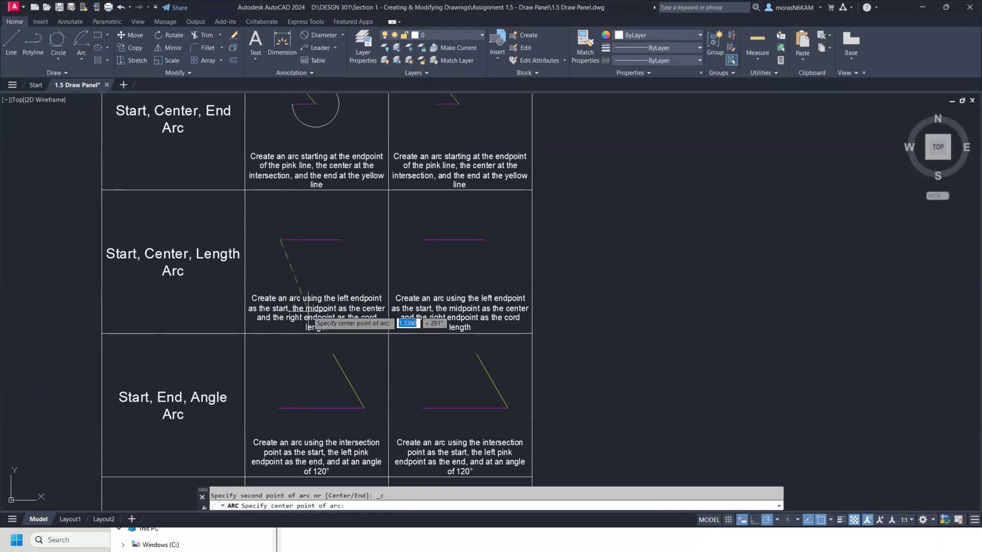
click(313, 239)
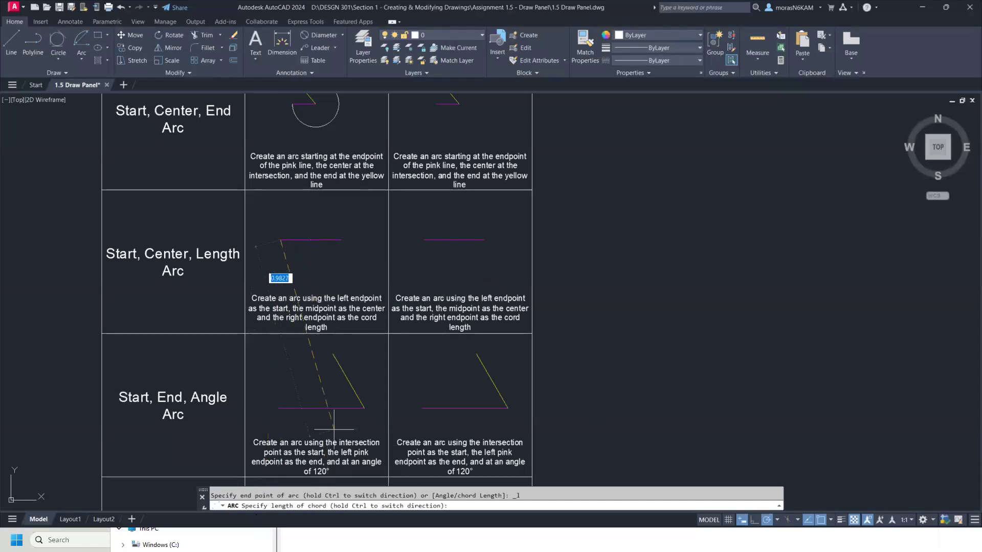
scroll(341, 240, up, 2)
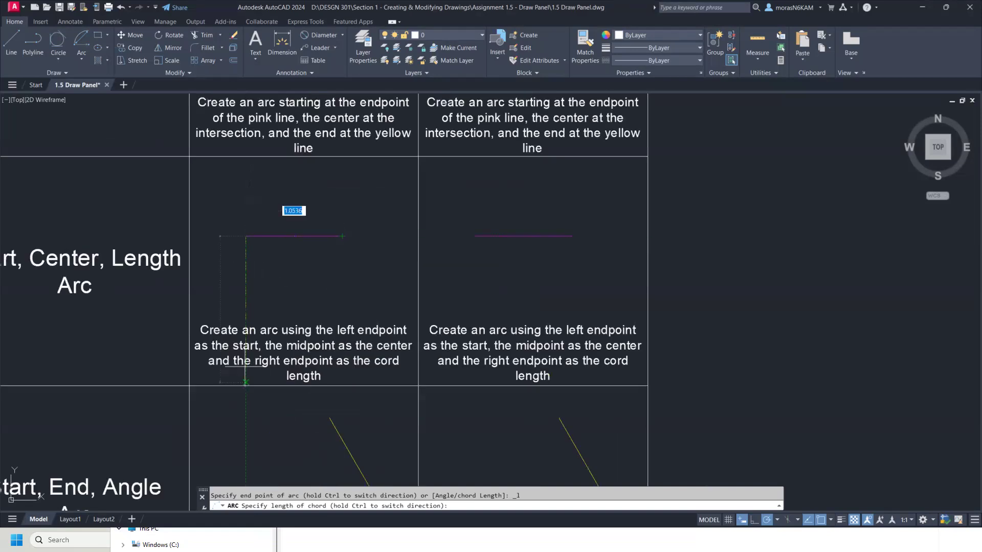
click(342, 237)
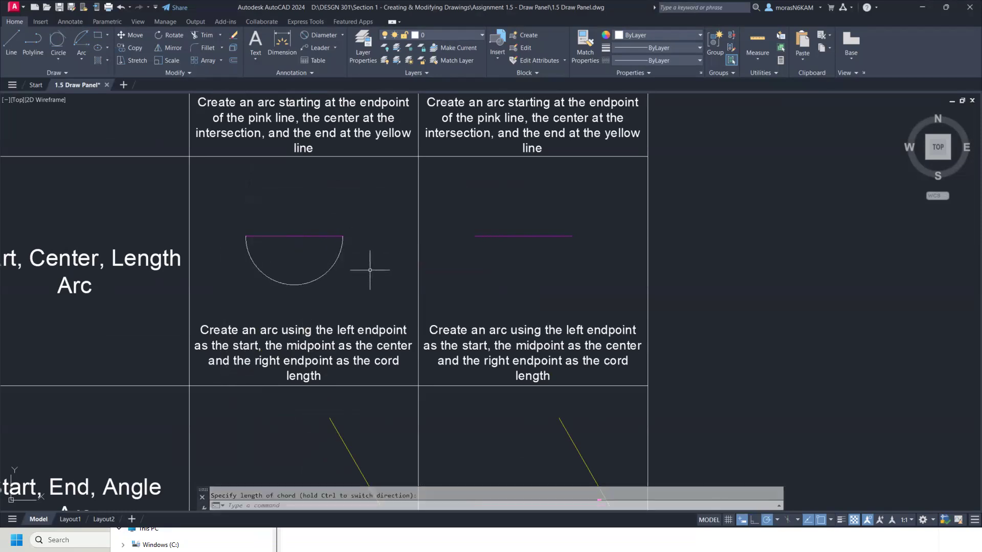
scroll(366, 273, down, 3)
middle_drag(337, 379, 312, 266)
scroll(312, 266, up, 2)
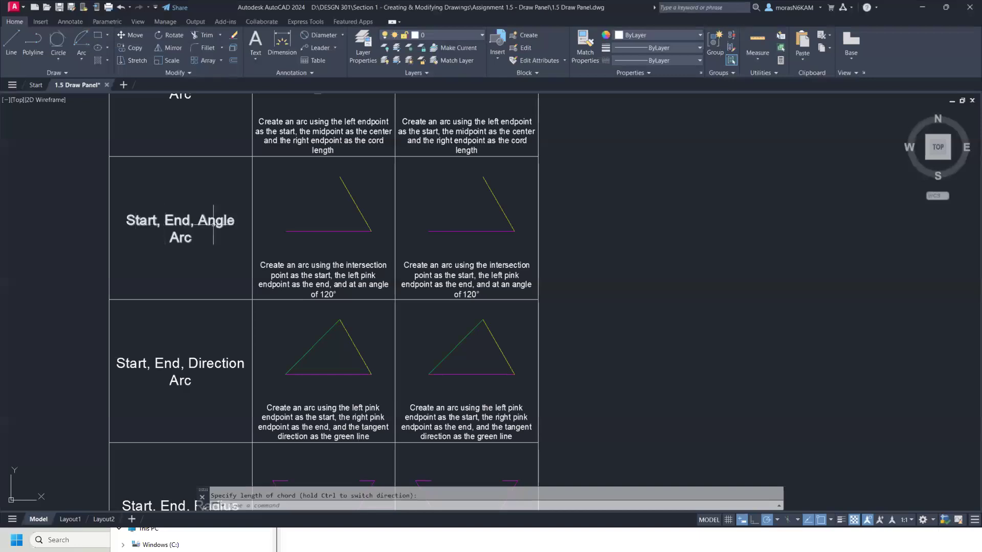
click(74, 60)
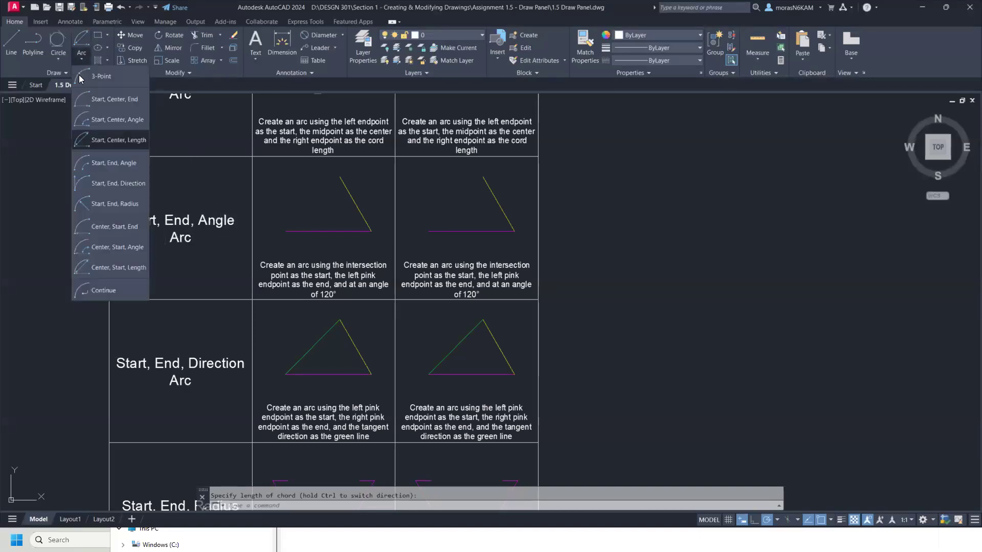
click(115, 159)
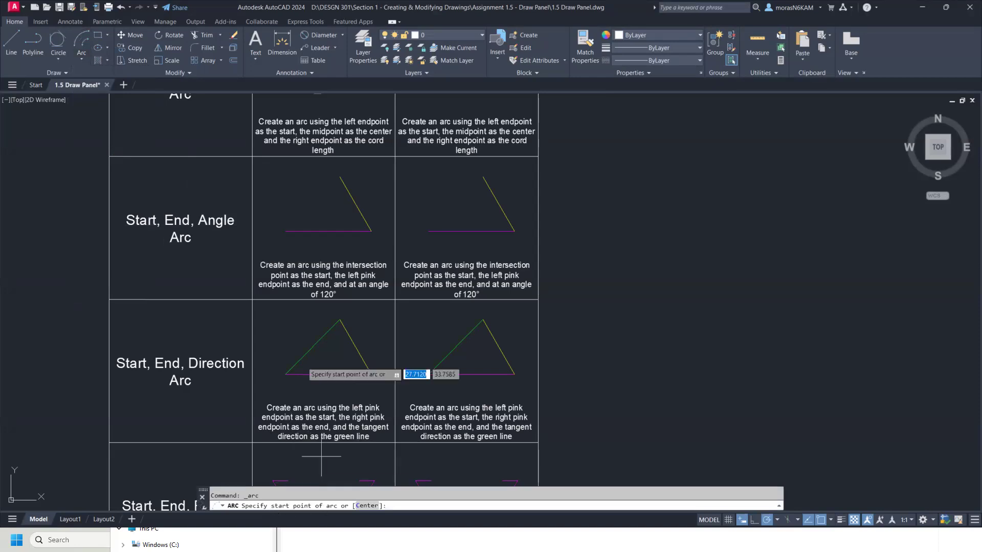
click(285, 231)
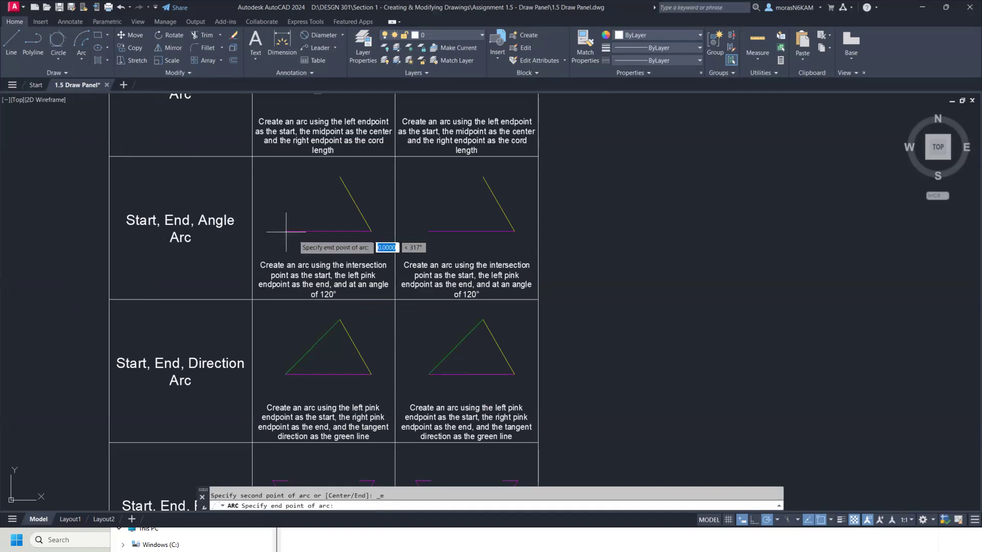
click(381, 506)
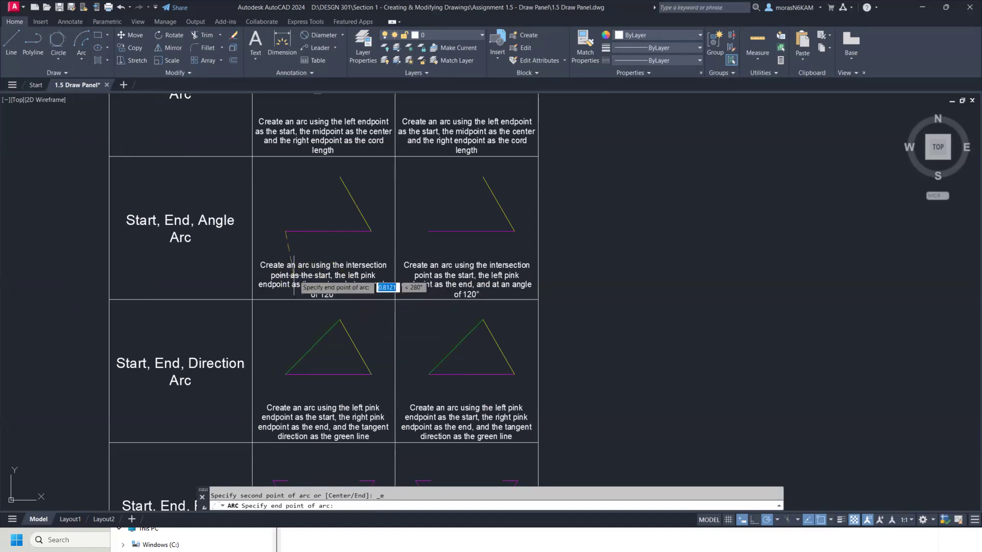
key(Escape)
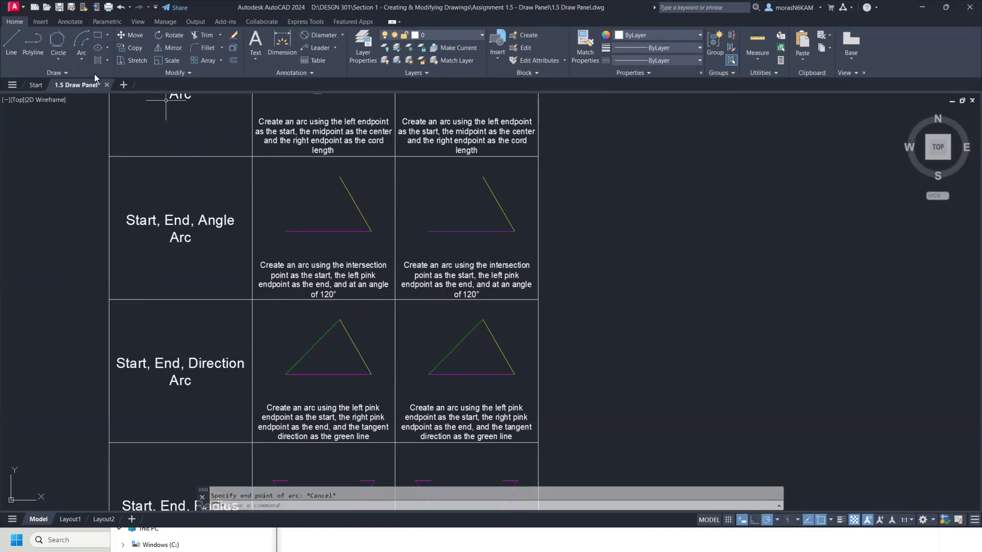
Draw a Start, End, Angle arc of 120° from the intersection to the left pink endpoint in the row's first exercise cell.
click(81, 41)
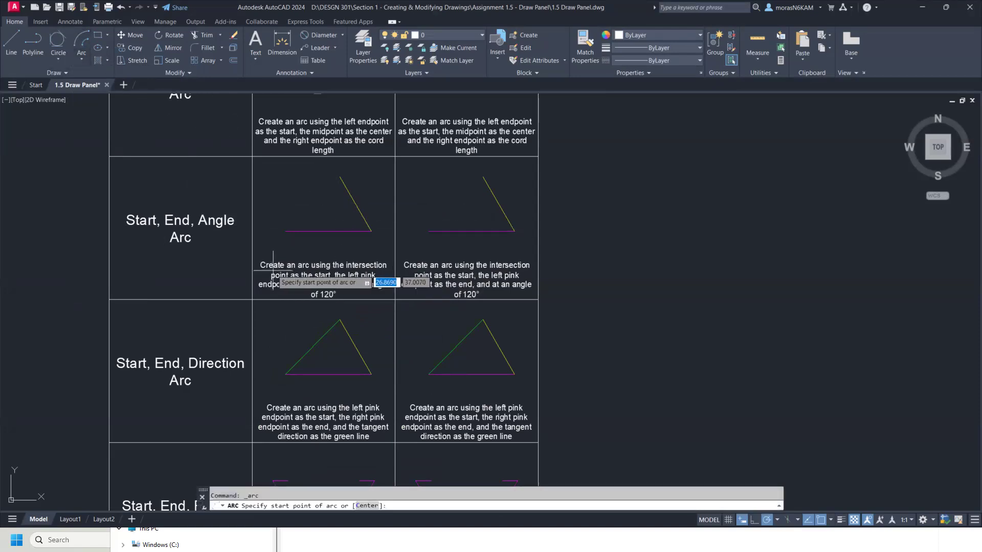
click(372, 231)
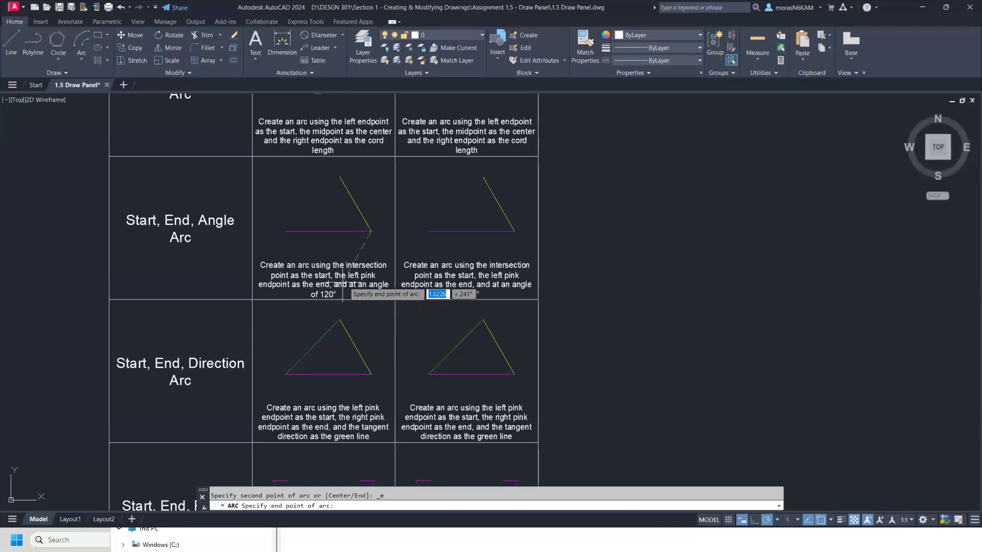
click(285, 231)
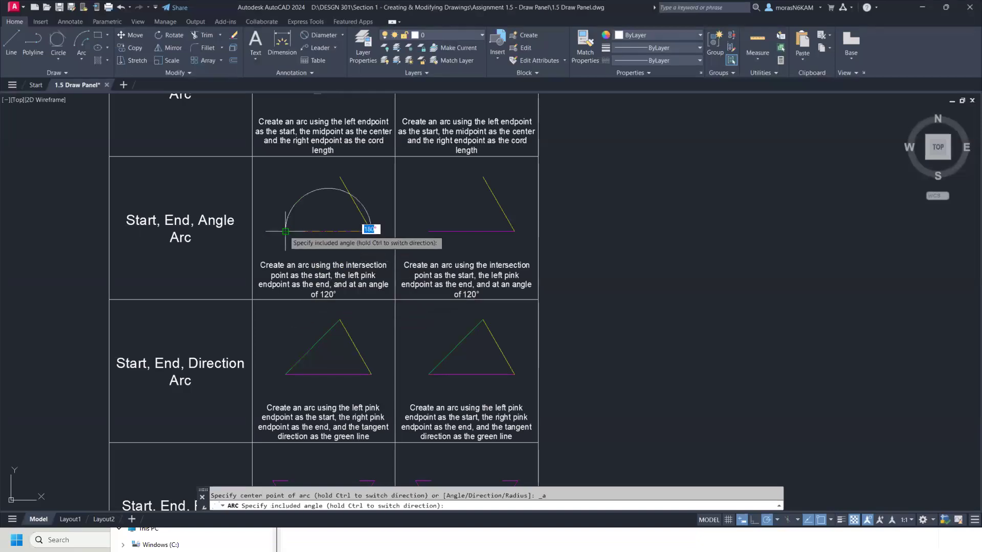
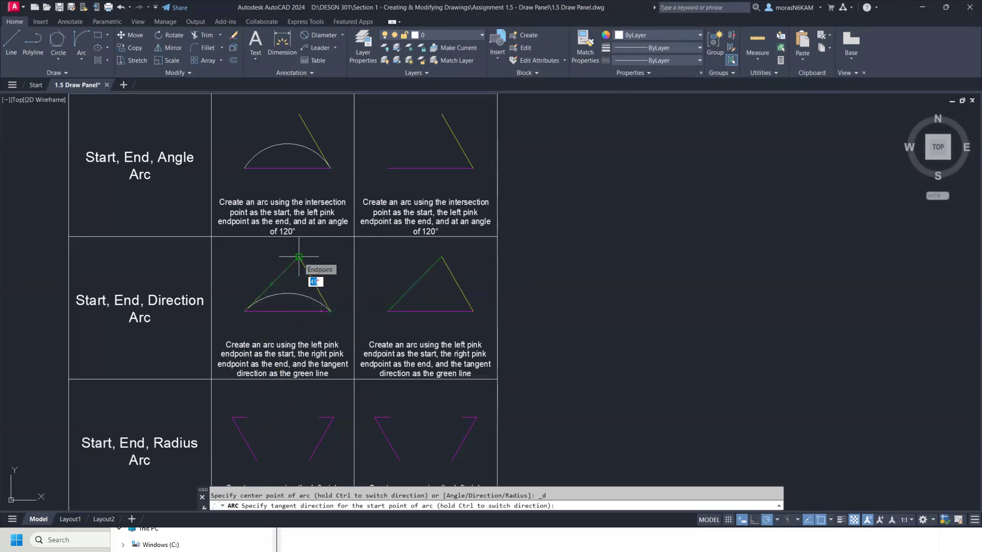
Set the tangent direction of the Start, End, Direction arc along the green line in the row's first exercise cell.
click(299, 257)
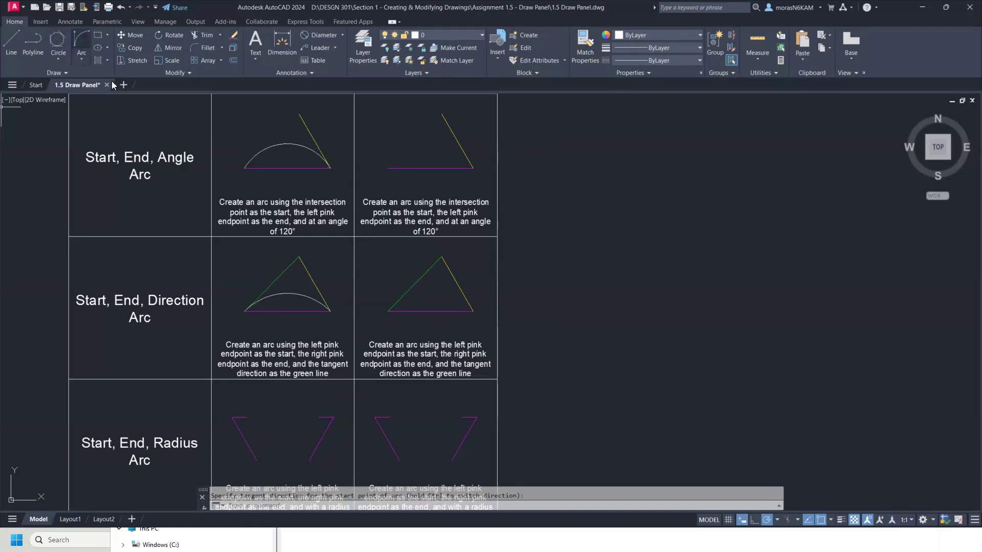
Redraw the Start, End, Direction arc from the left to the right pink endpoint along the green line, and erase the duplicate.
click(81, 40)
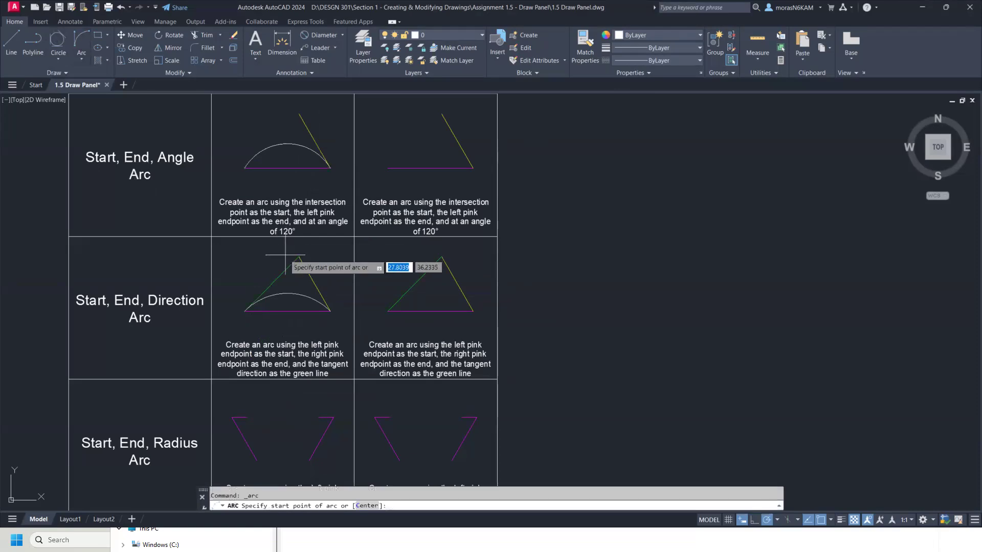
click(246, 311)
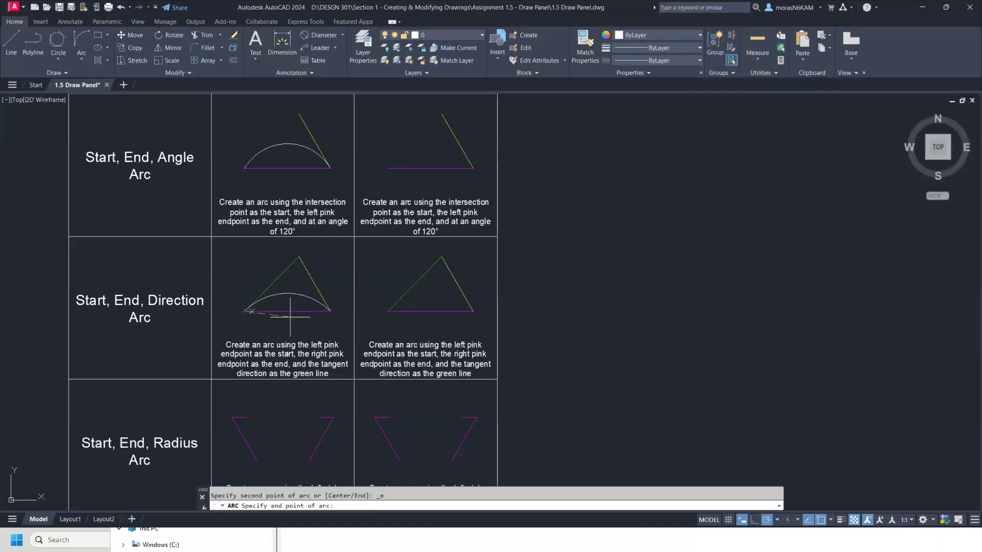
click(330, 311)
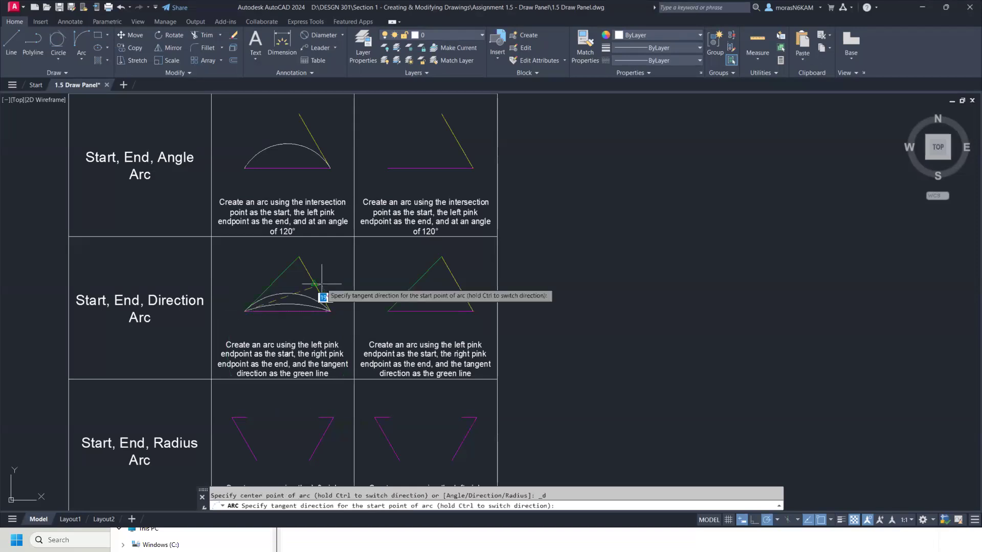
click(299, 257)
scroll(310, 296, up, 4)
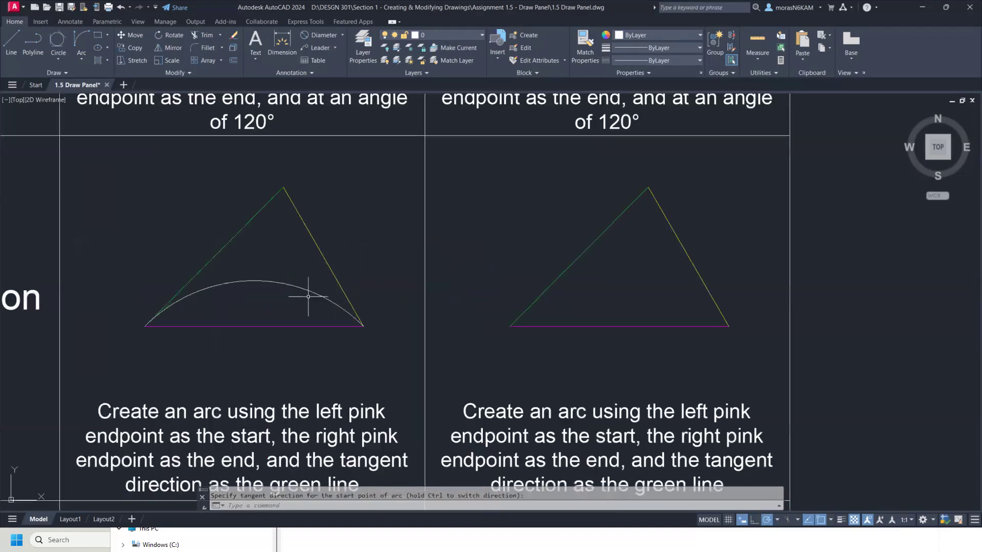
click(306, 290)
key(Delete)
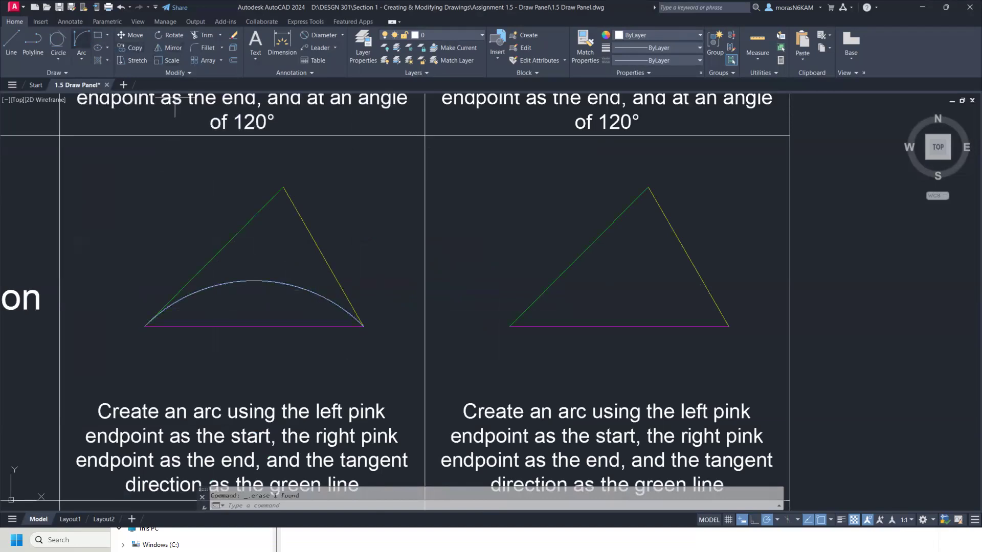
Try the Start, End, Direction arc reversed, from the right to the left pink endpoint with its tangent toward the triangle's apex, and erase it.
click(82, 41)
click(363, 326)
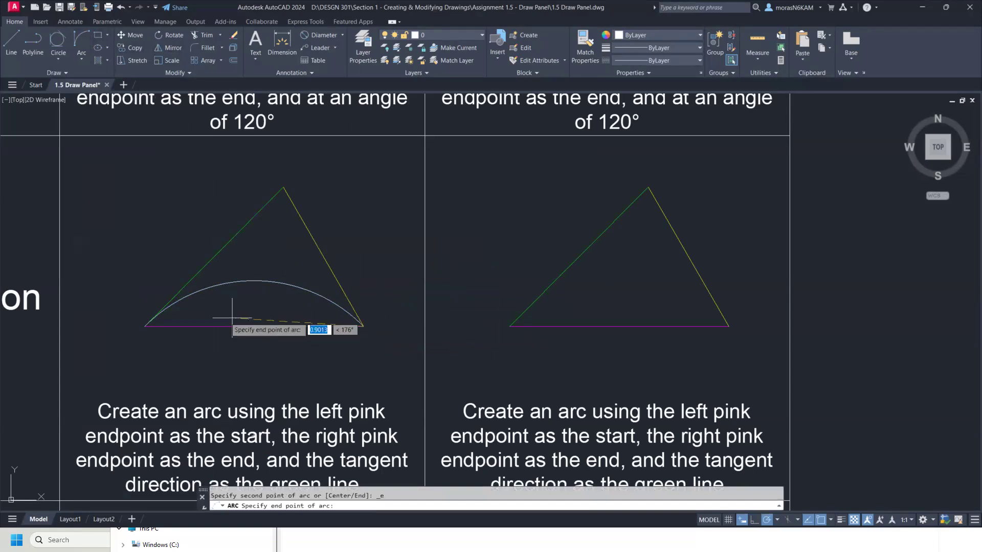
click(138, 327)
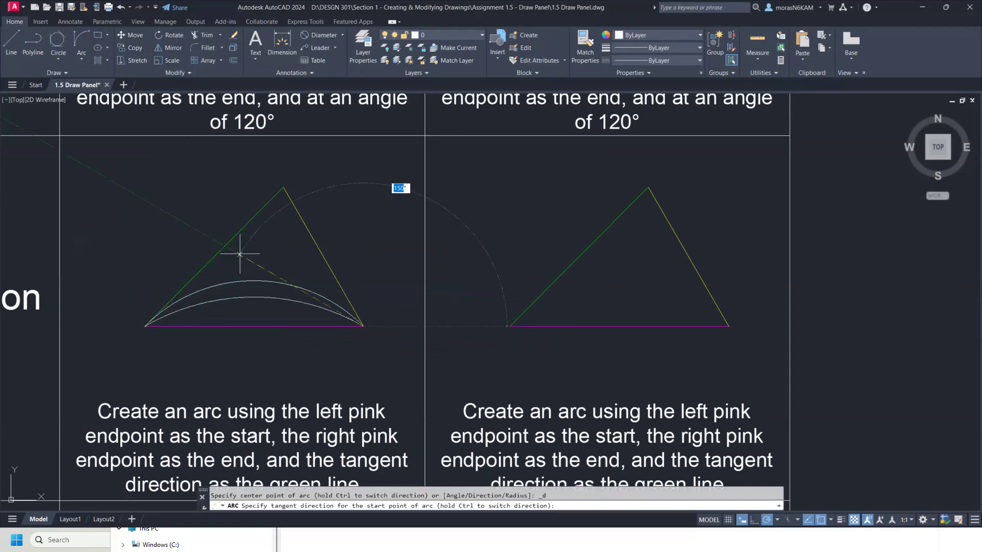
click(283, 187)
scroll(330, 256, down, 2)
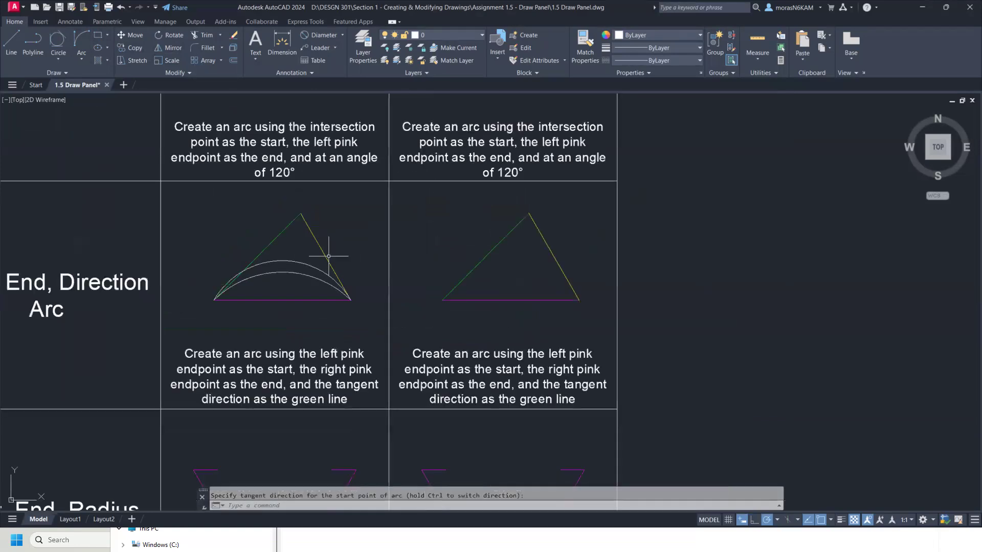
scroll(305, 262, down, 3)
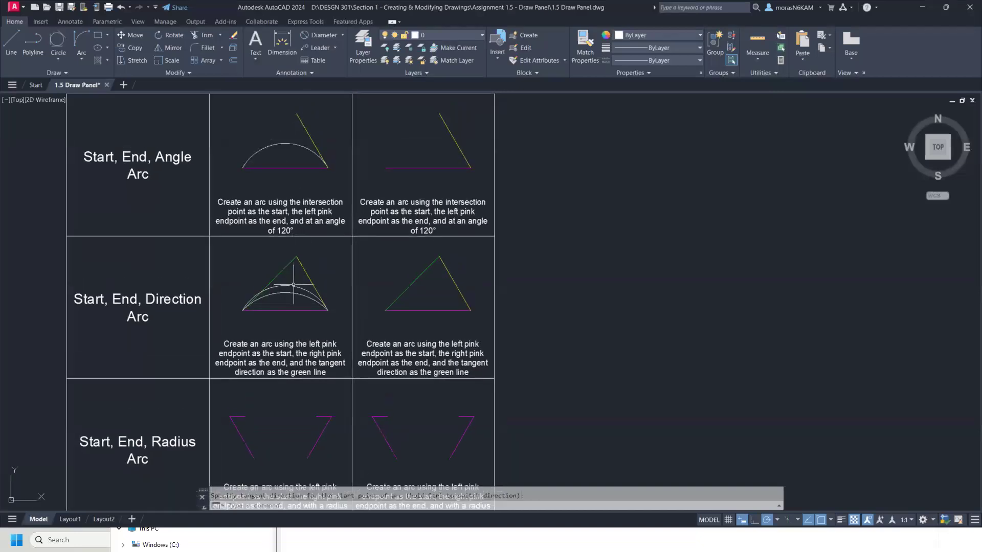
click(293, 285)
key(Delete)
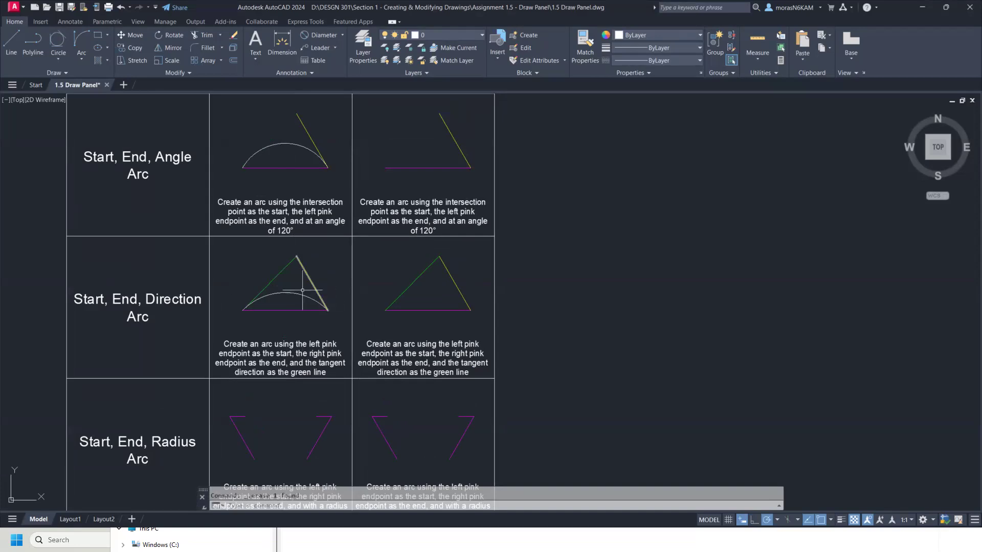
Draw a Start, End, Radius arc of radius 1 from the left to the right upper pink endpoint in the row's first exercise cell.
middle_drag(291, 382, 292, 260)
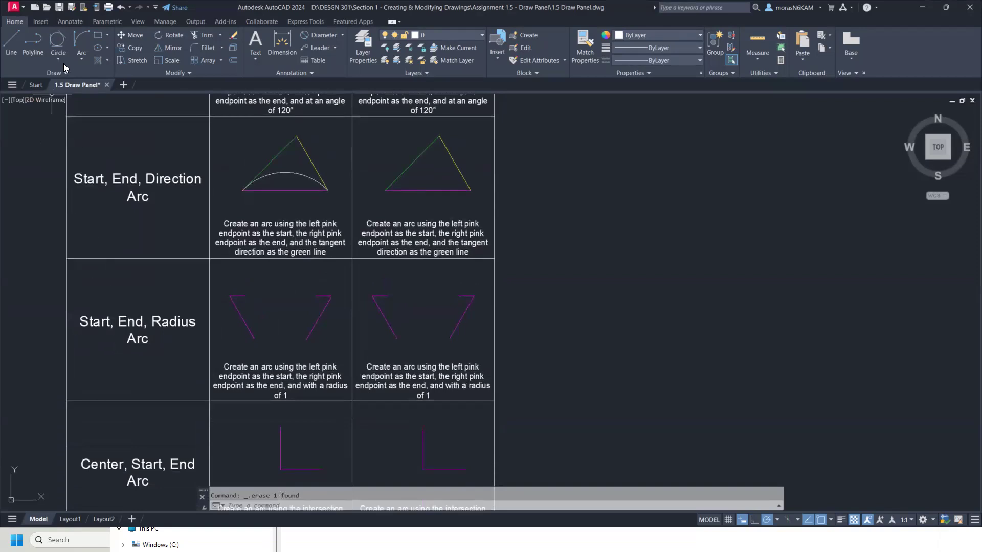
click(80, 59)
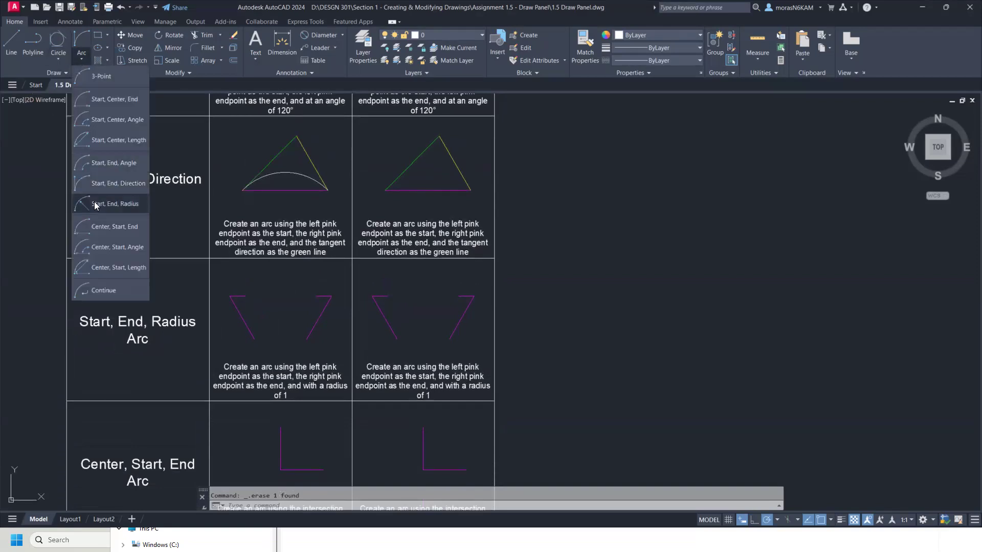
click(94, 202)
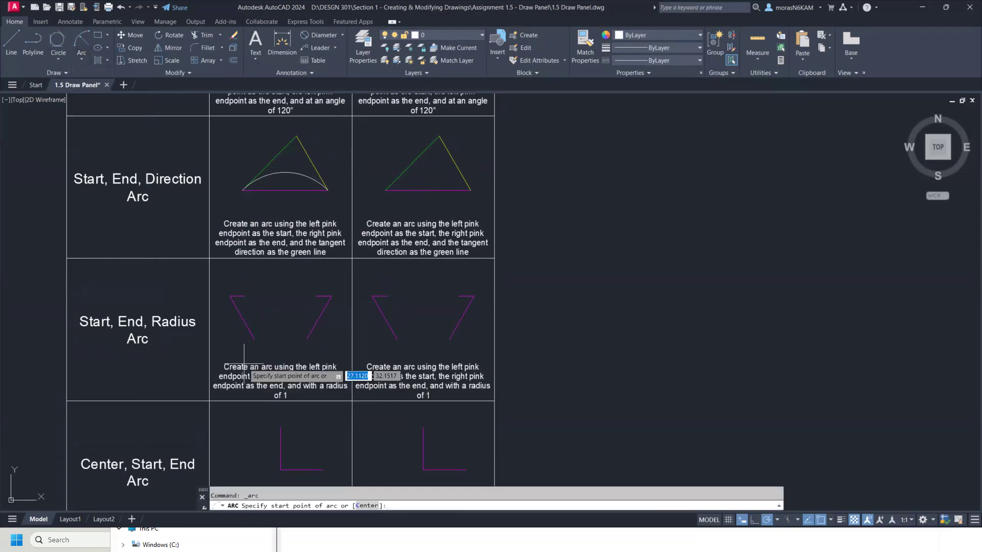
scroll(245, 353, up, 2)
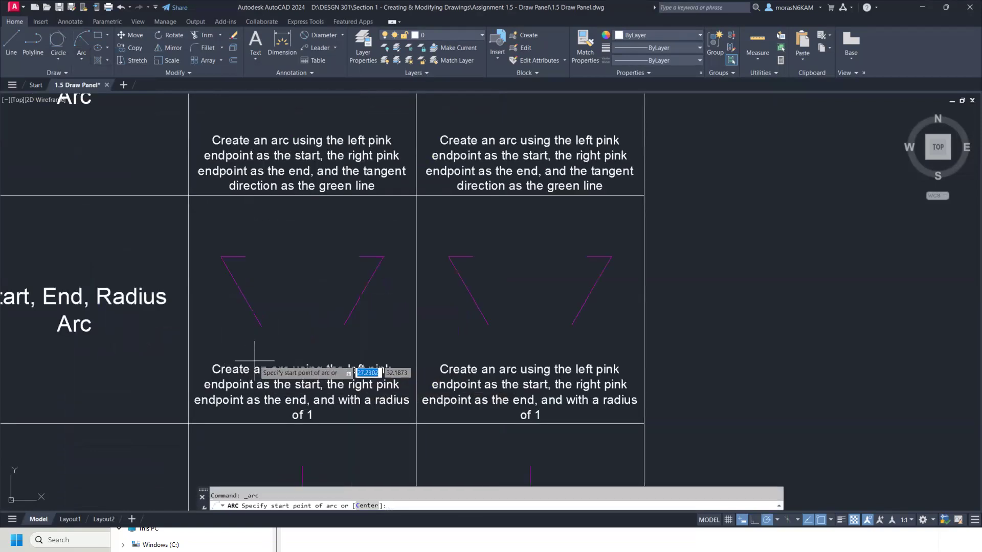
click(248, 256)
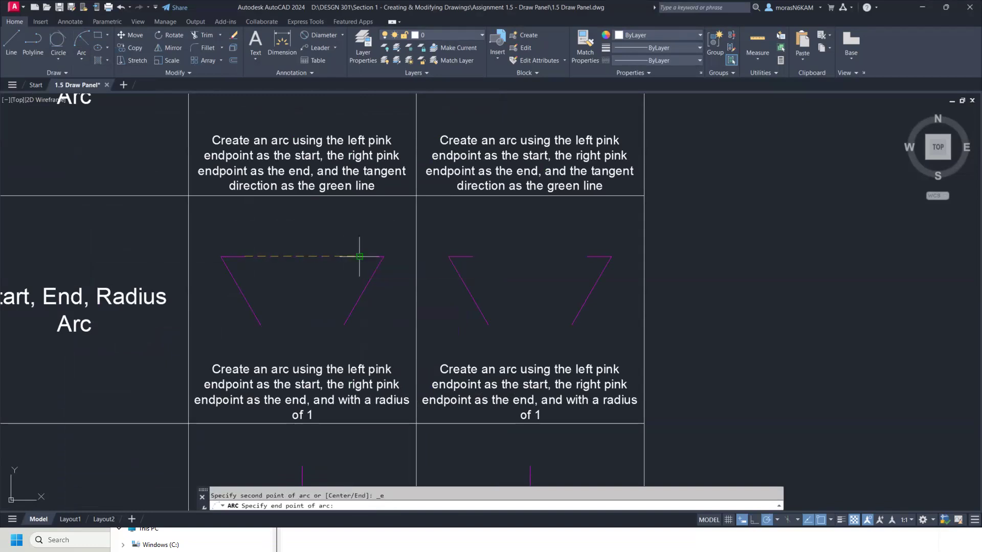
click(360, 256)
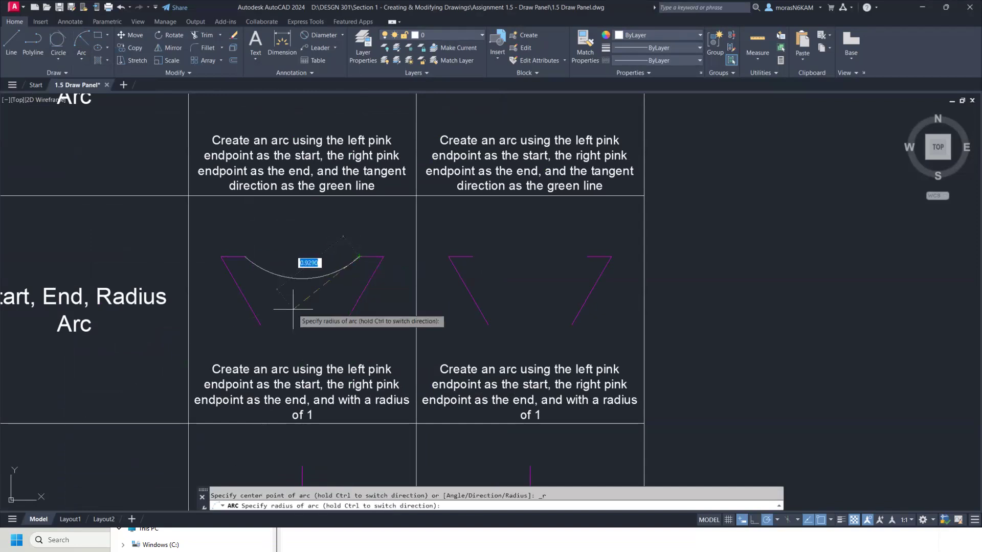
text(1)
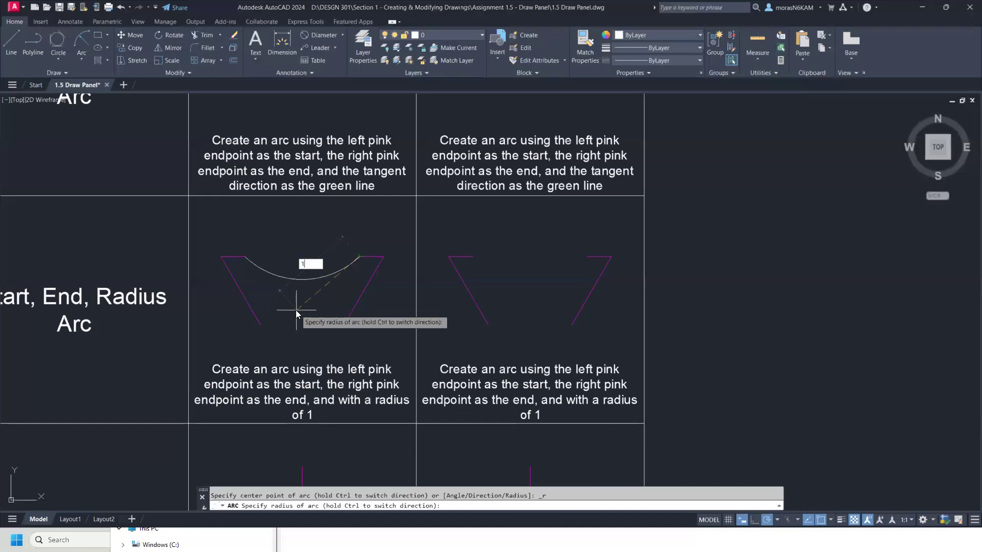
key(Return)
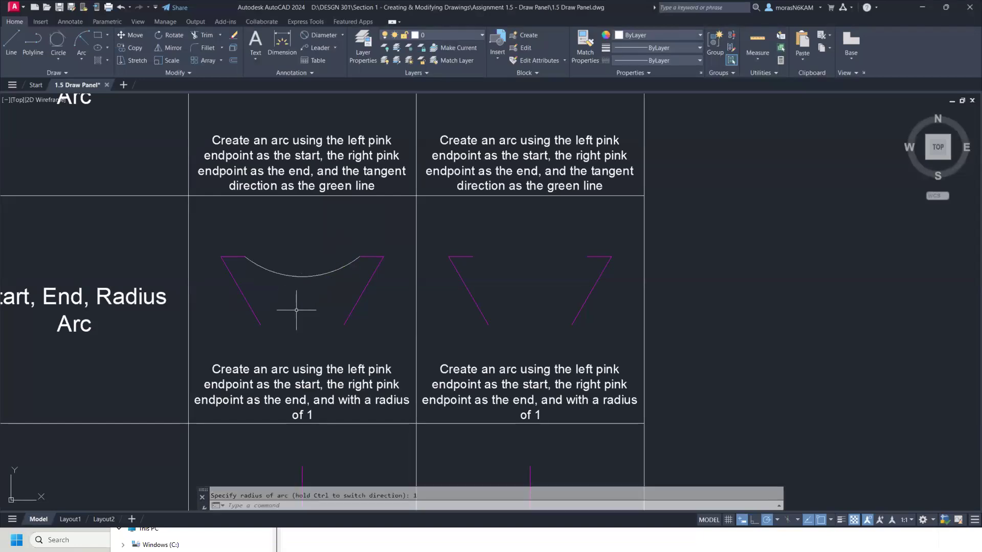
Try the Start, End, Radius arc reversed, from the right to the left pink endpoint with radius 1, and erase it.
click(82, 41)
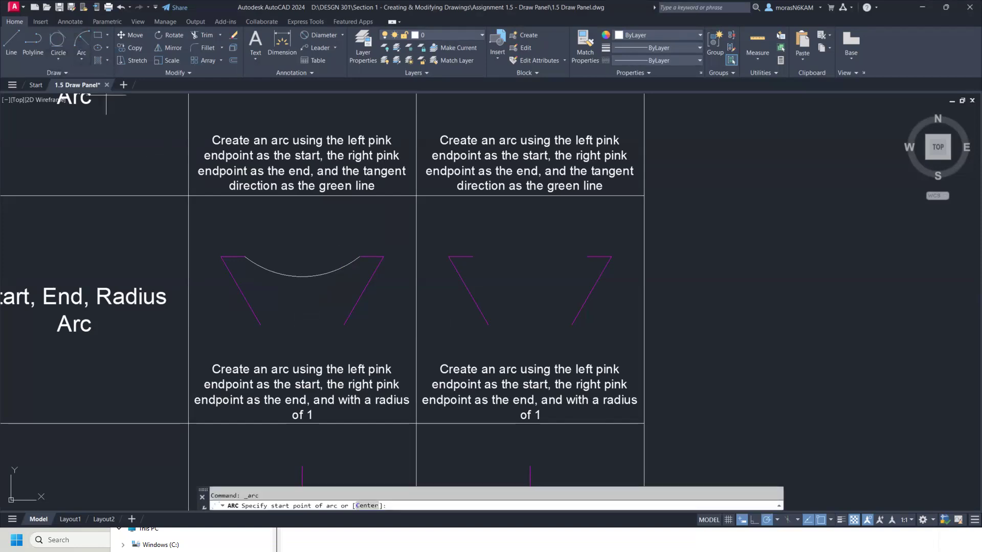
click(359, 256)
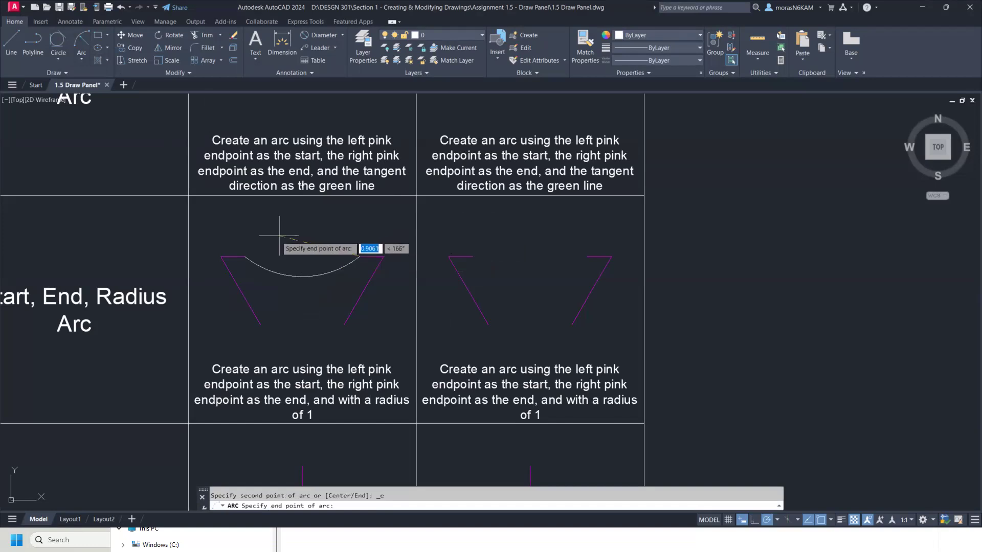
click(245, 256)
click(277, 256)
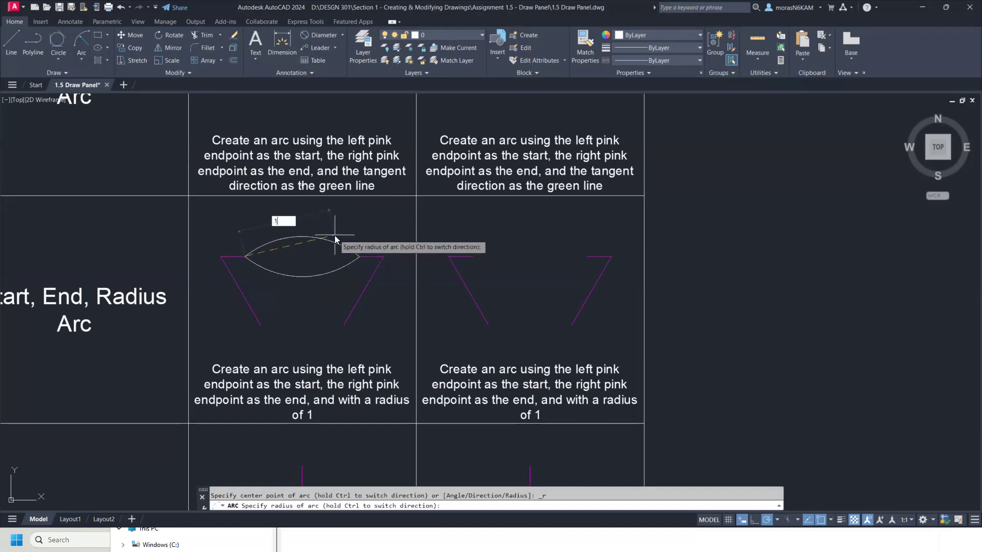
text(1)
key(Return)
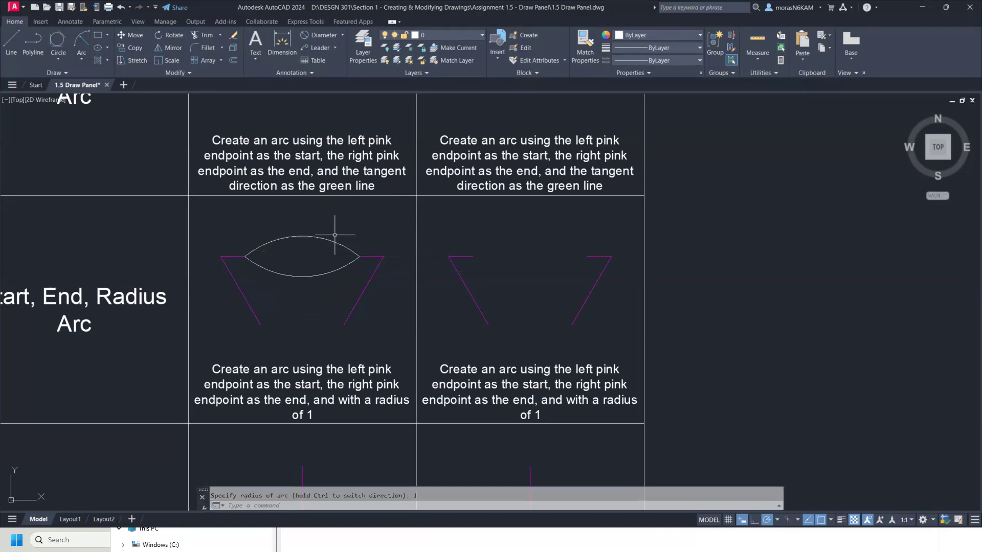
click(298, 229)
click(287, 252)
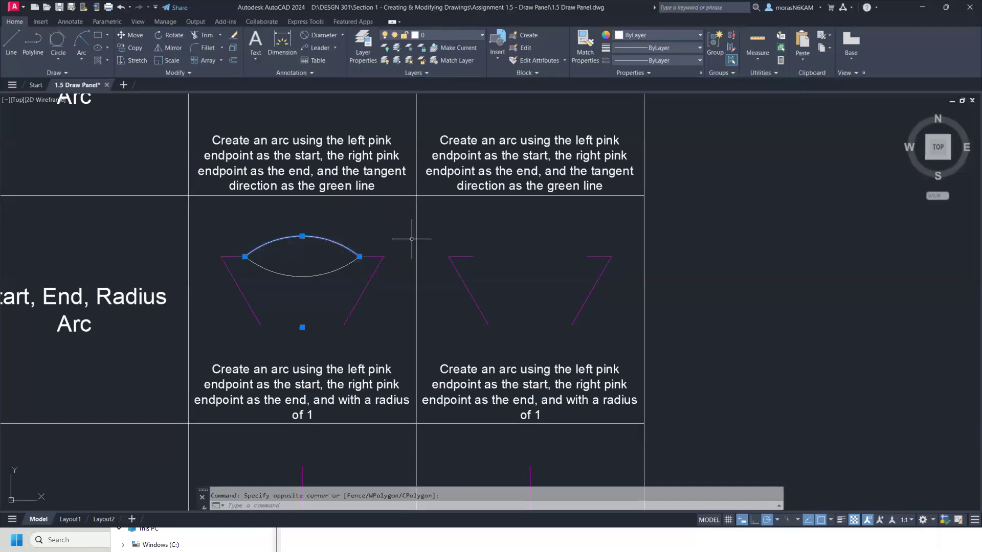
key(Delete)
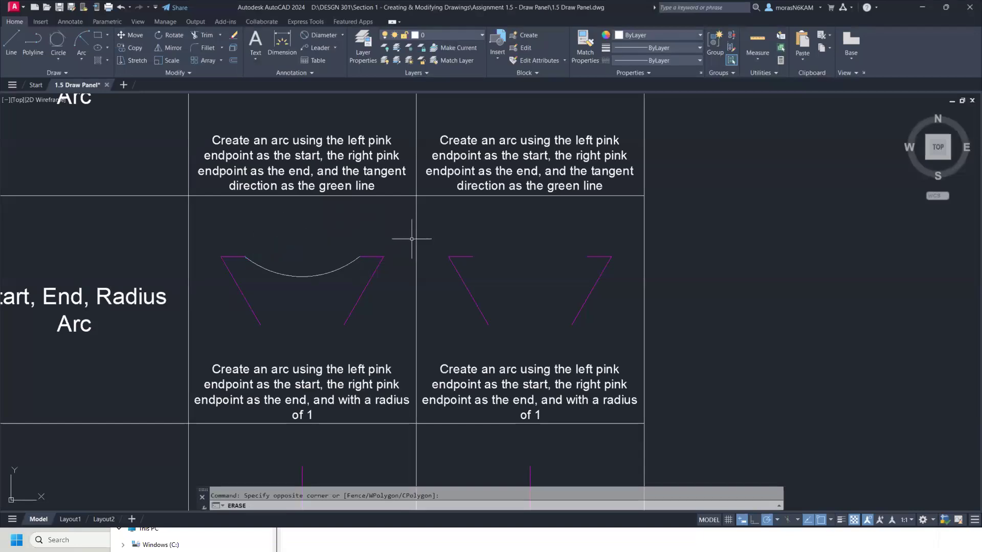
Draw a Center, Start, End arc centred on the pink intersection, from the right endpoint to the top endpoint, in the row's first exercise cell.
scroll(341, 306, down, 3)
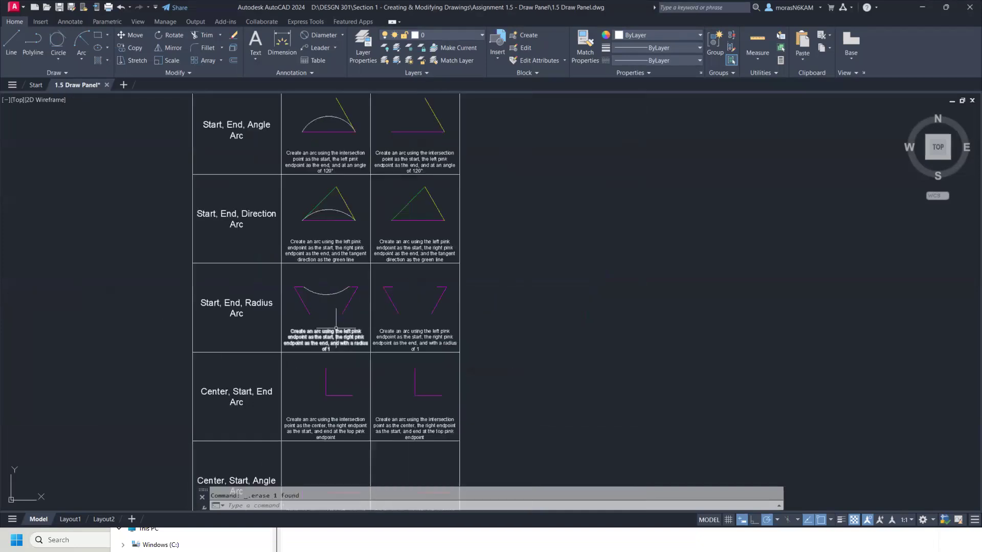
scroll(342, 317, up, 4)
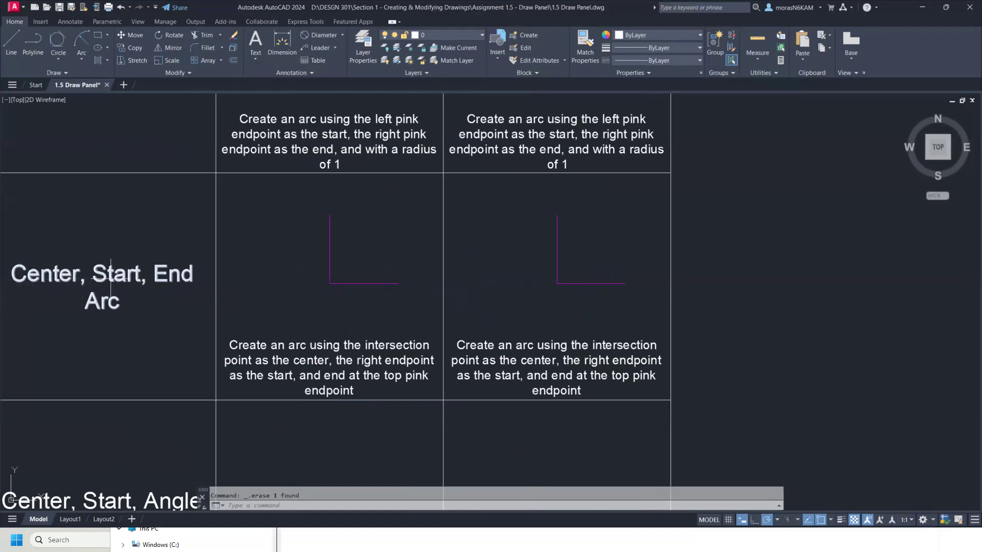
click(80, 59)
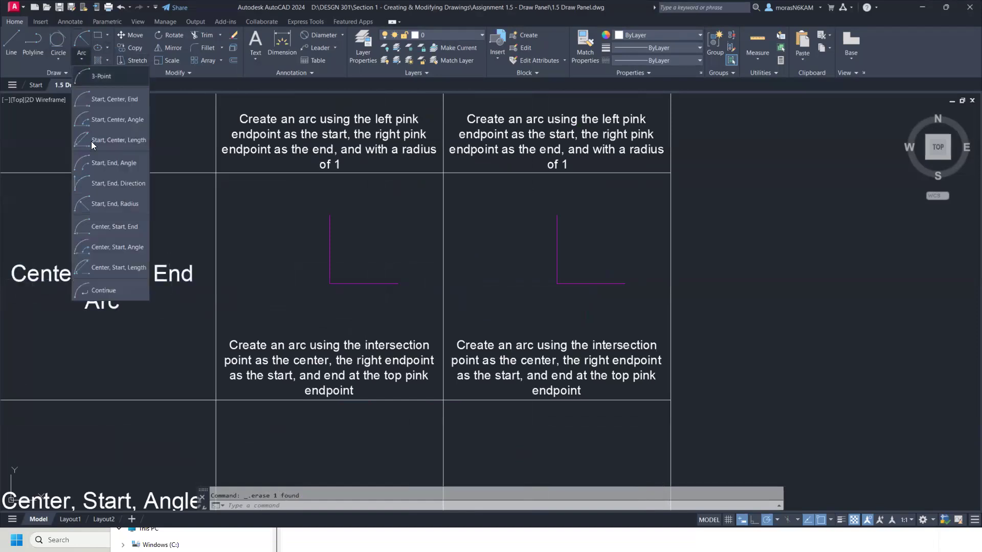
click(109, 231)
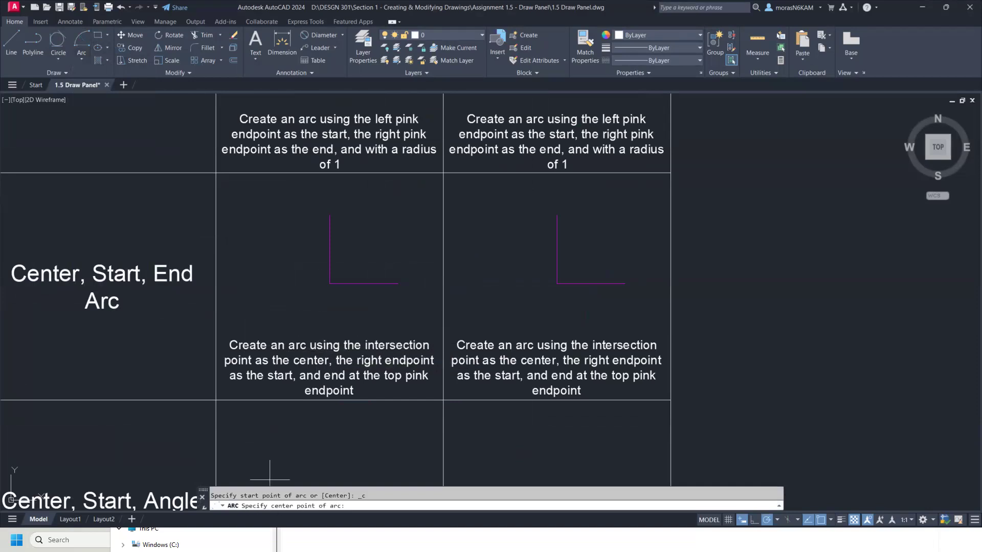
click(330, 283)
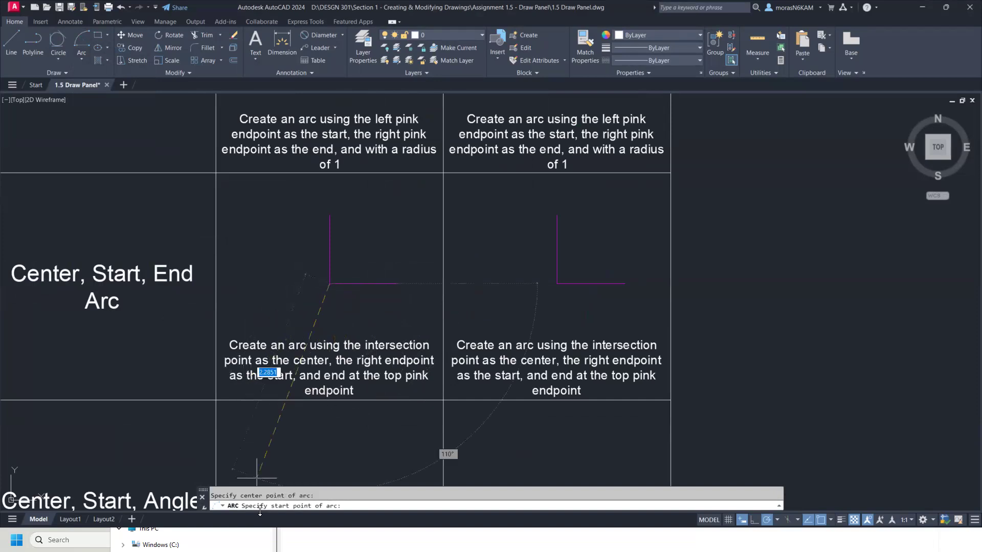
click(398, 284)
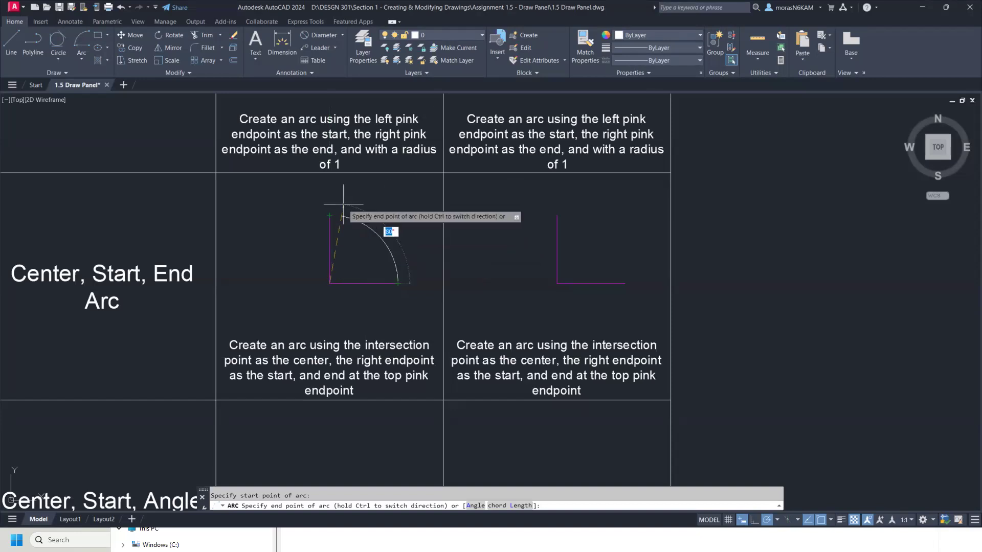
click(330, 215)
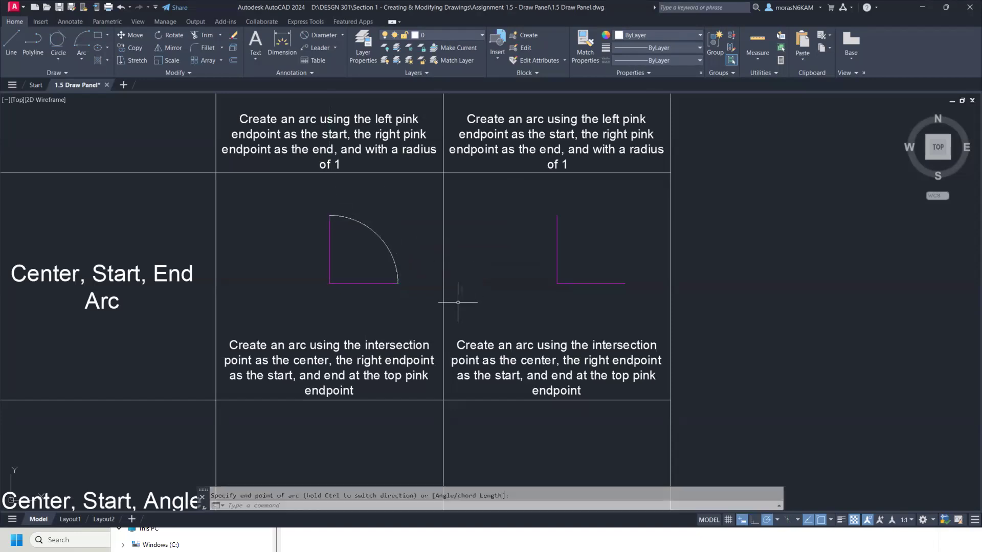
Draw a Center, Start, Angle arc of 150° centred on the pink line's left endpoint, starting at its right endpoint, in the first exercise cell.
scroll(436, 323, down, 2)
middle_drag(391, 346, 379, 235)
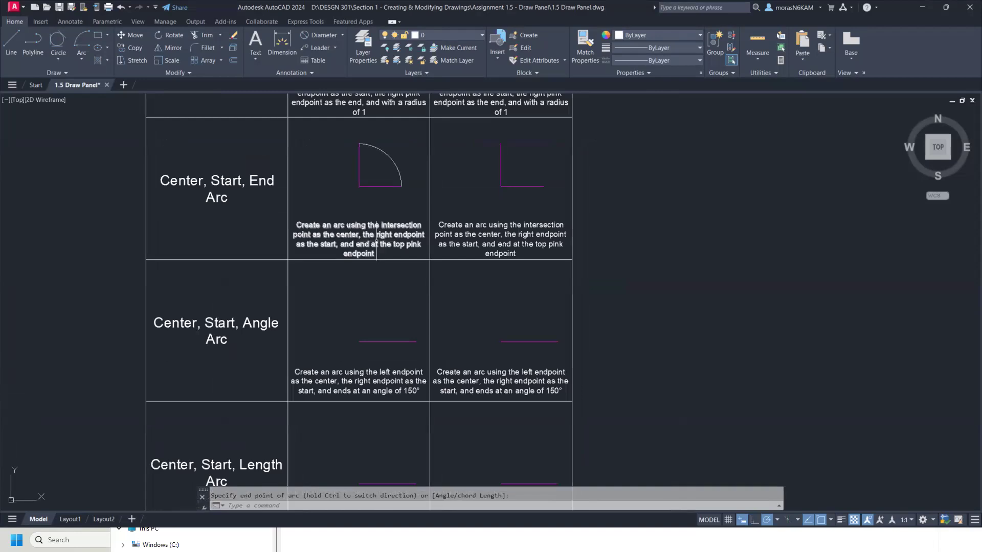
click(86, 55)
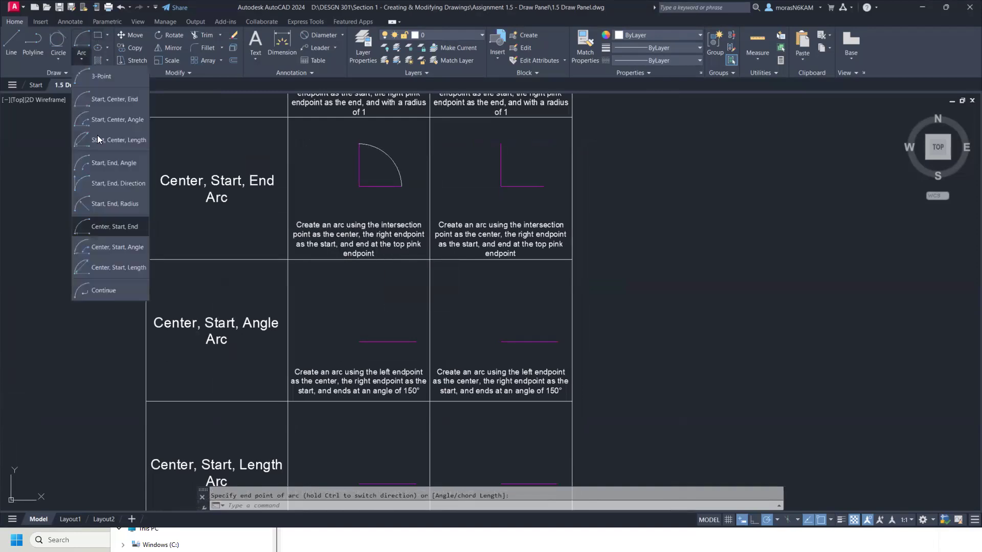
click(122, 250)
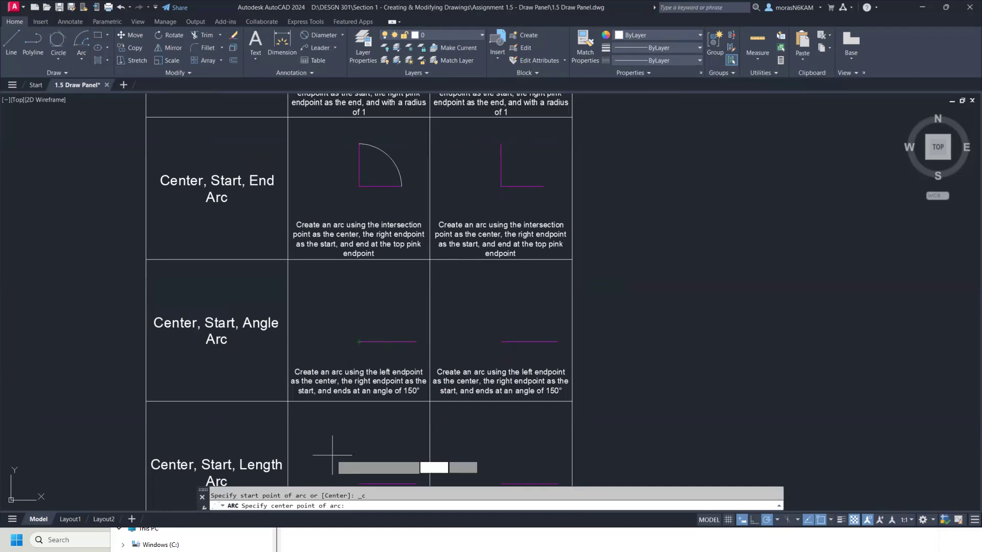
click(359, 342)
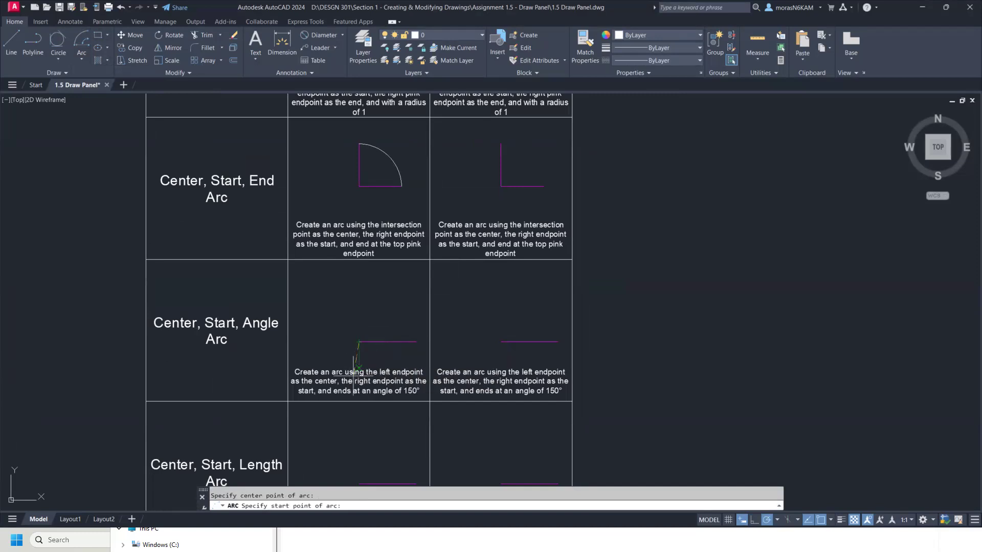
click(416, 342)
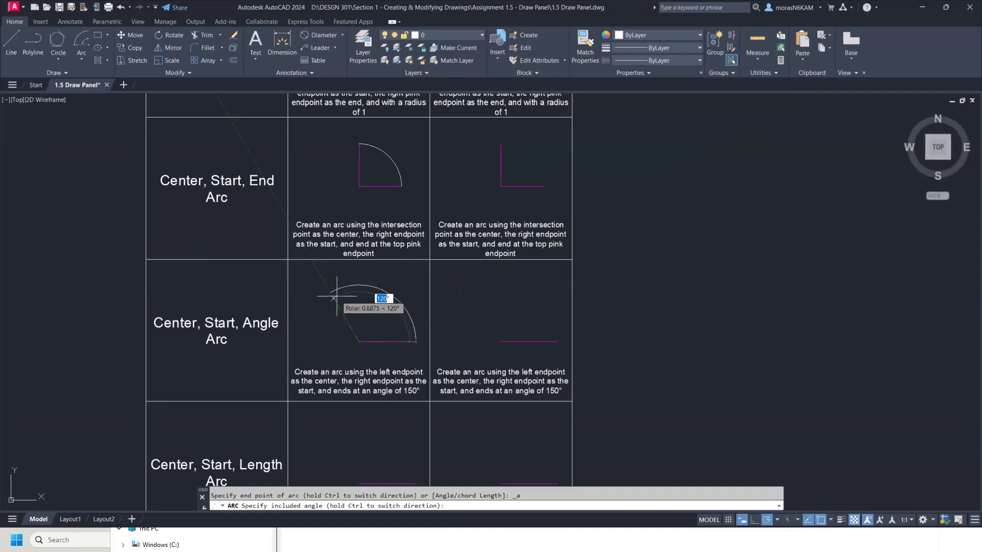
text(150)
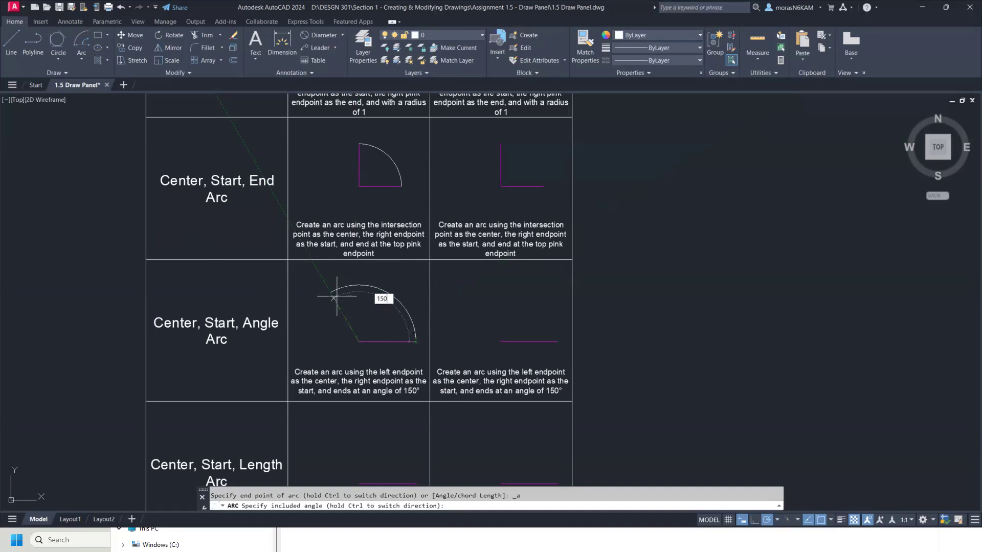
key(Return)
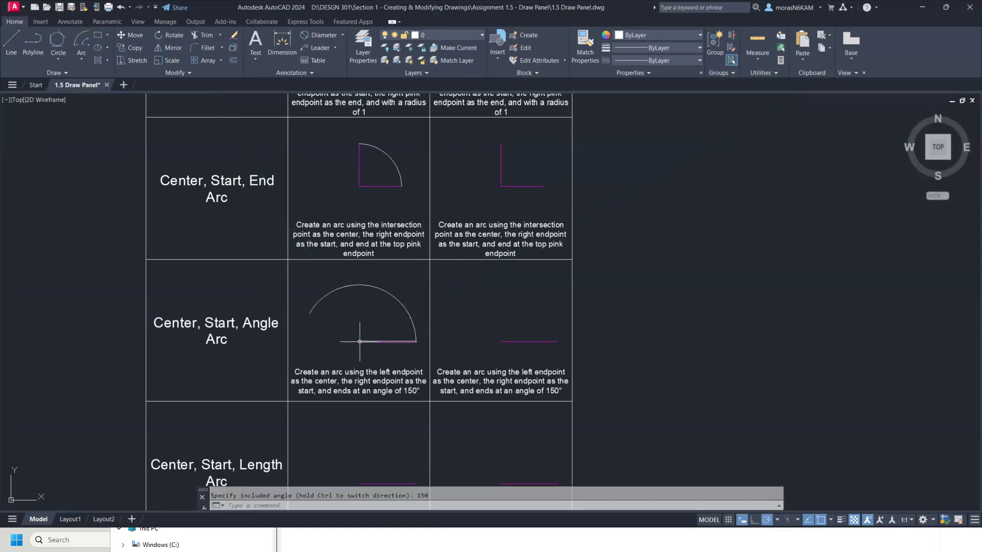
Draw a Center, Start, Length arc with chord length 1.5, centred on the pink line's left endpoint and starting at its right endpoint.
mouse_move(349, 403)
middle_down()
mouse_move(353, 349)
mouse_move(383, 263)
middle_up()
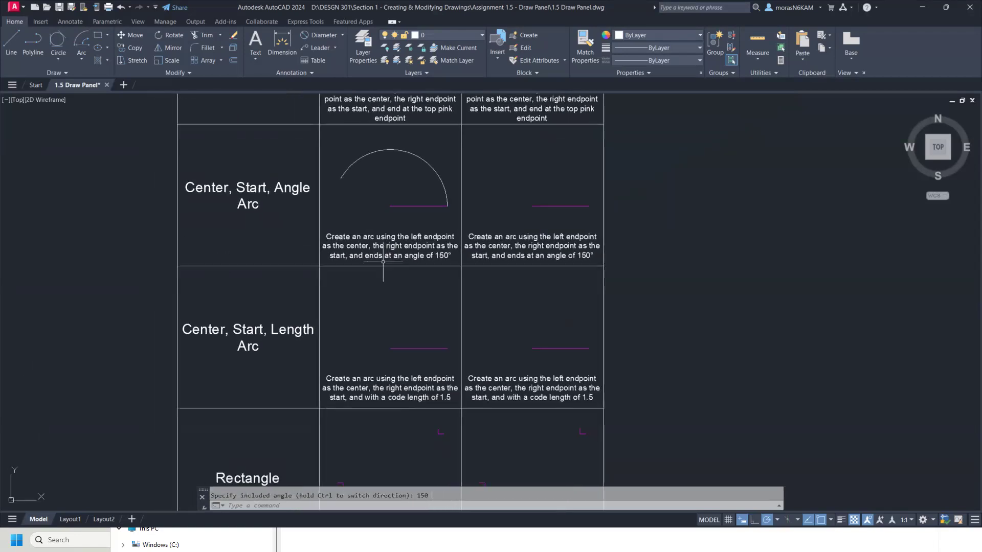
click(83, 59)
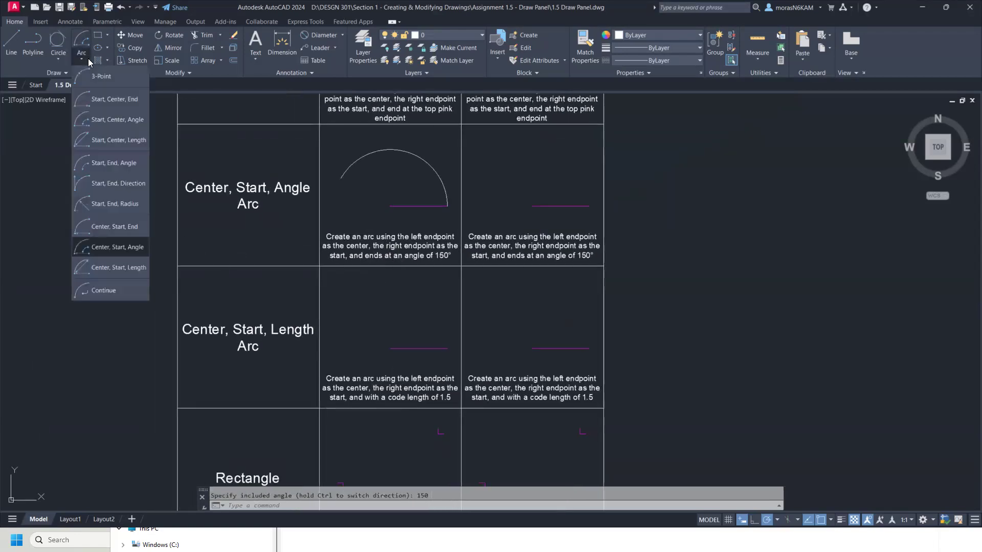
click(106, 269)
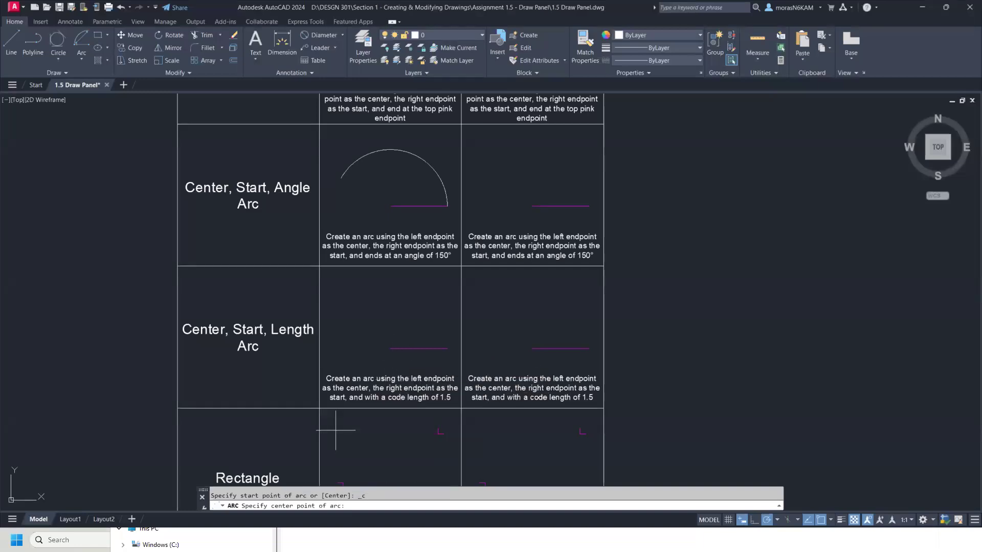
click(390, 349)
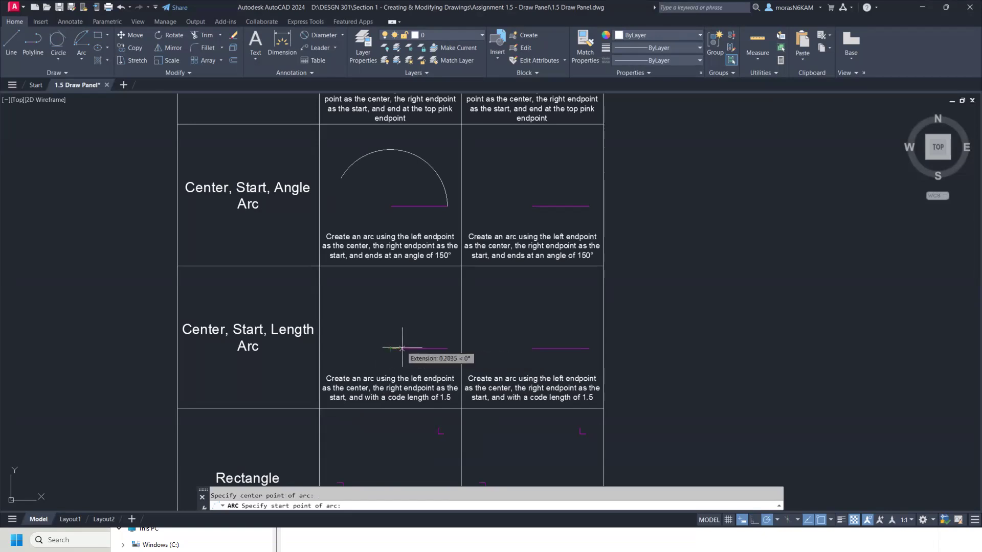
click(448, 348)
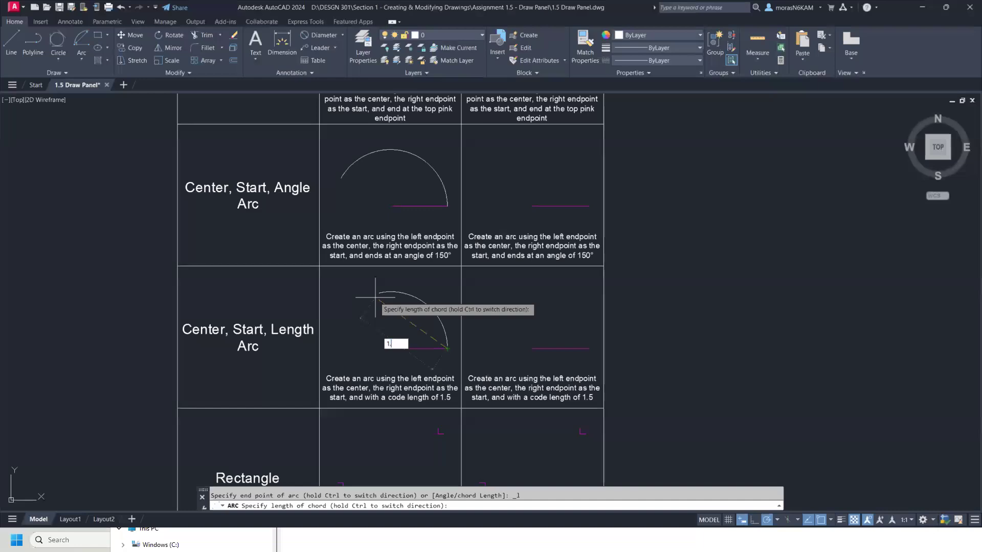
key(Return)
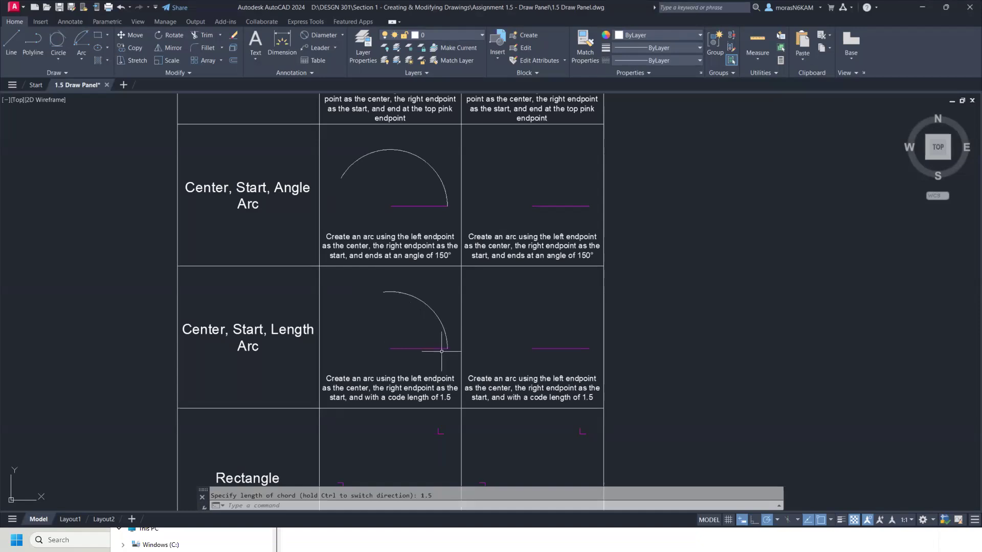
click(81, 59)
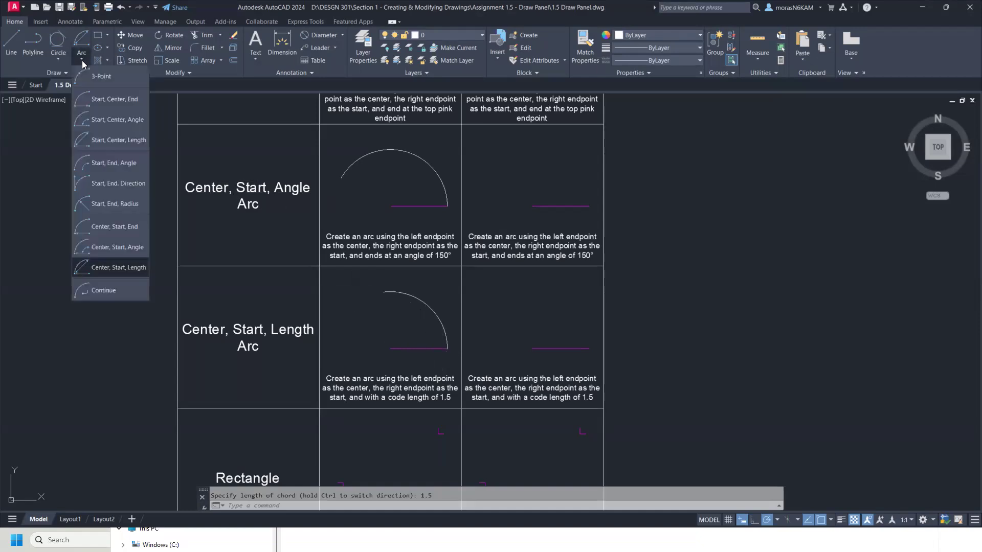
Try a Continue arc from the end of the Center, Start, Length arc.
click(100, 284)
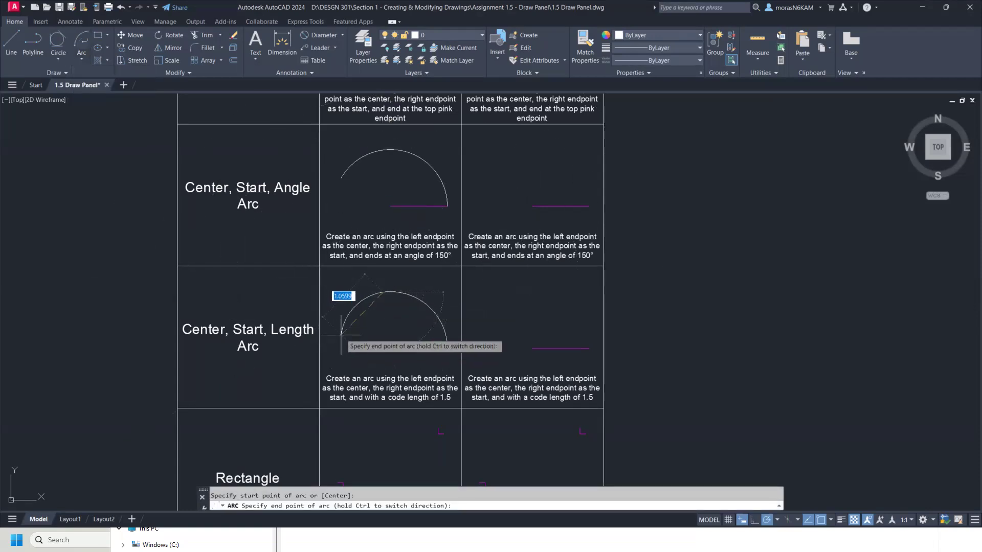
key(Escape)
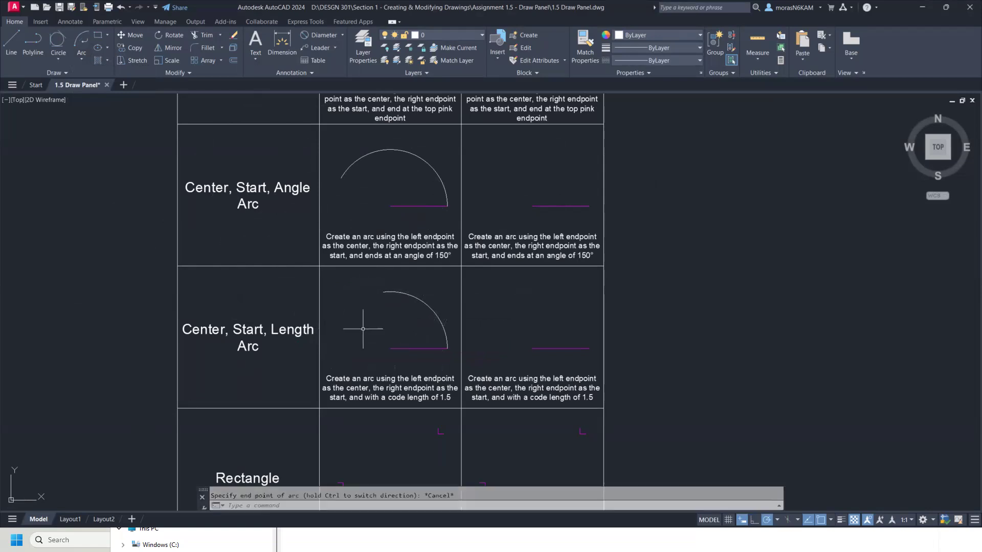
Draw a rectangle between the two pink corner marks in the Rectangle row's first exercise cell.
scroll(364, 329, down, 4)
middle_drag(356, 349, 373, 227)
scroll(361, 269, up, 2)
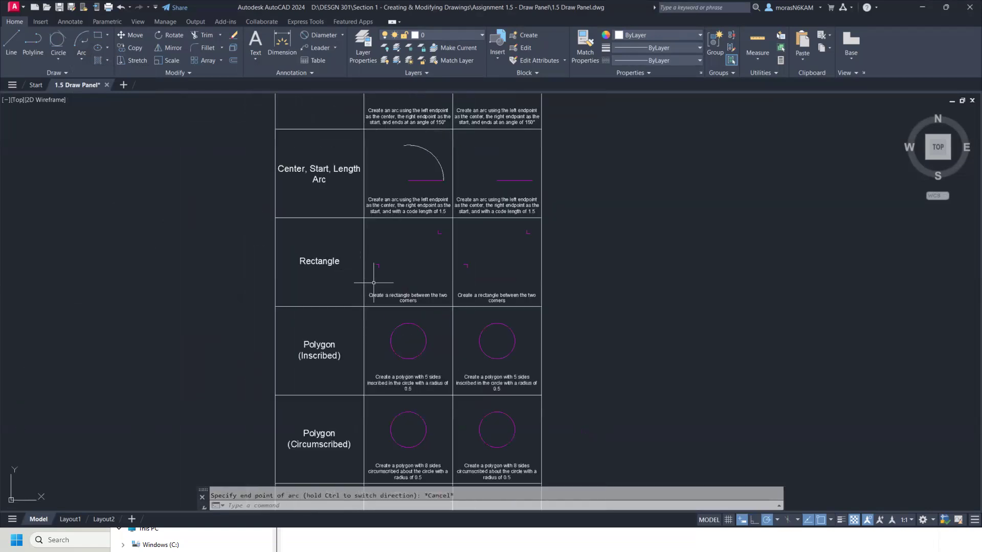
scroll(388, 279, up, 2)
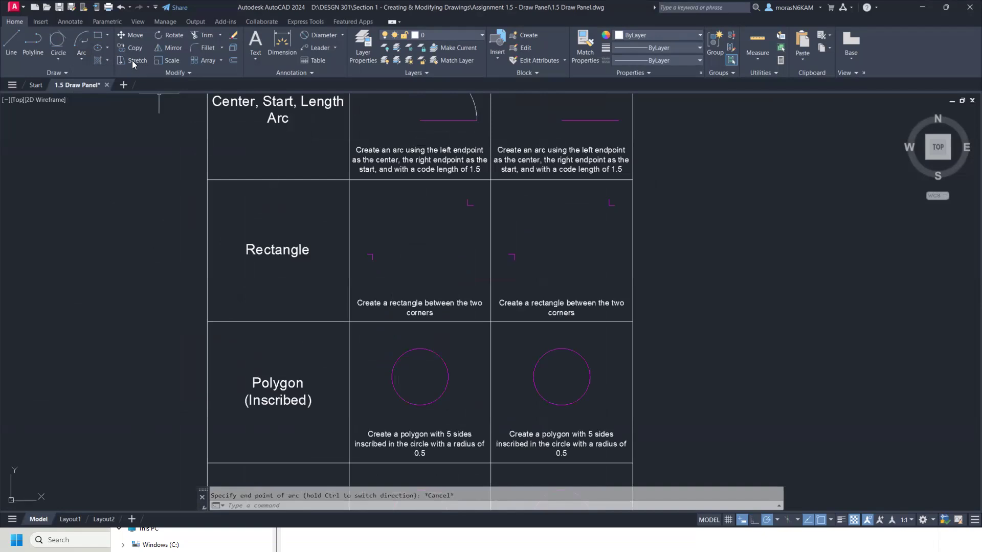
click(95, 38)
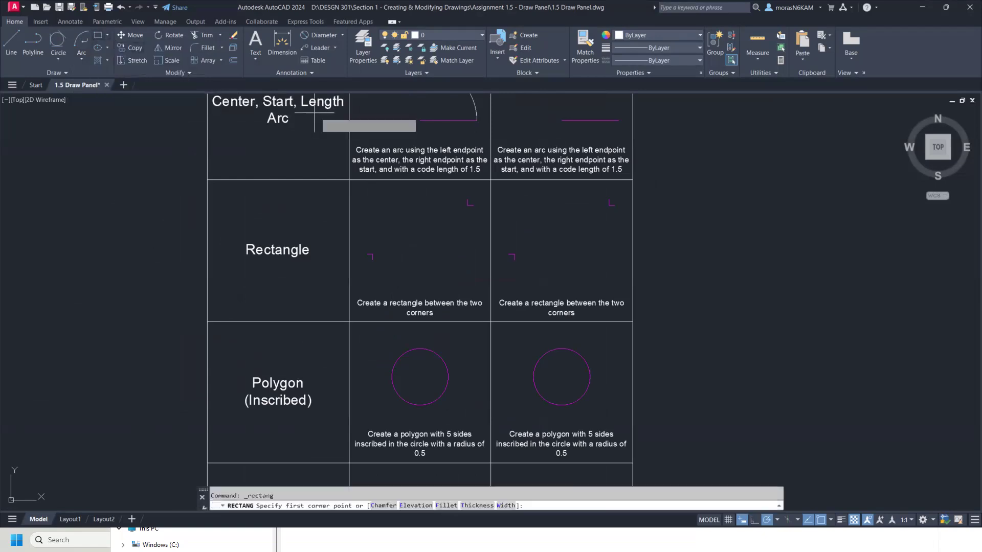
click(372, 254)
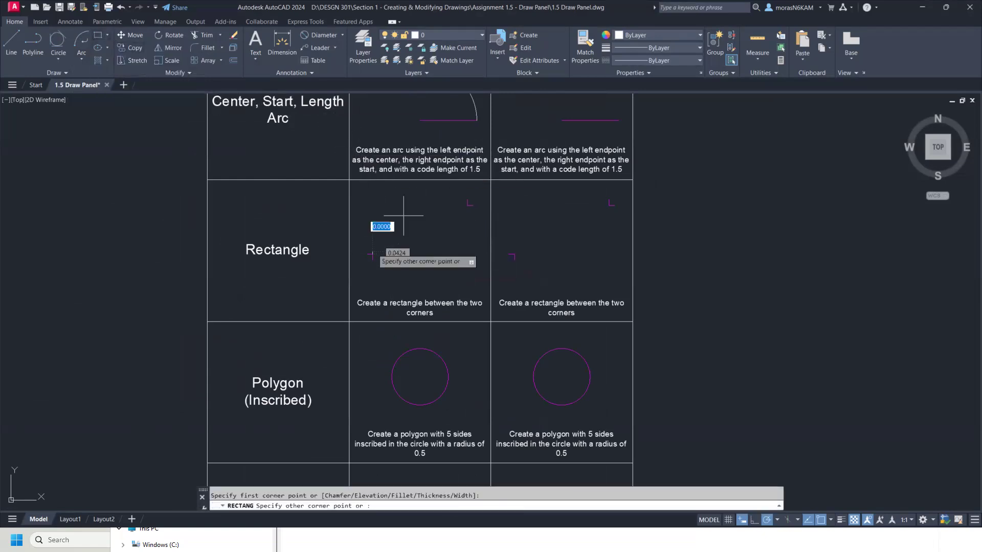
click(467, 206)
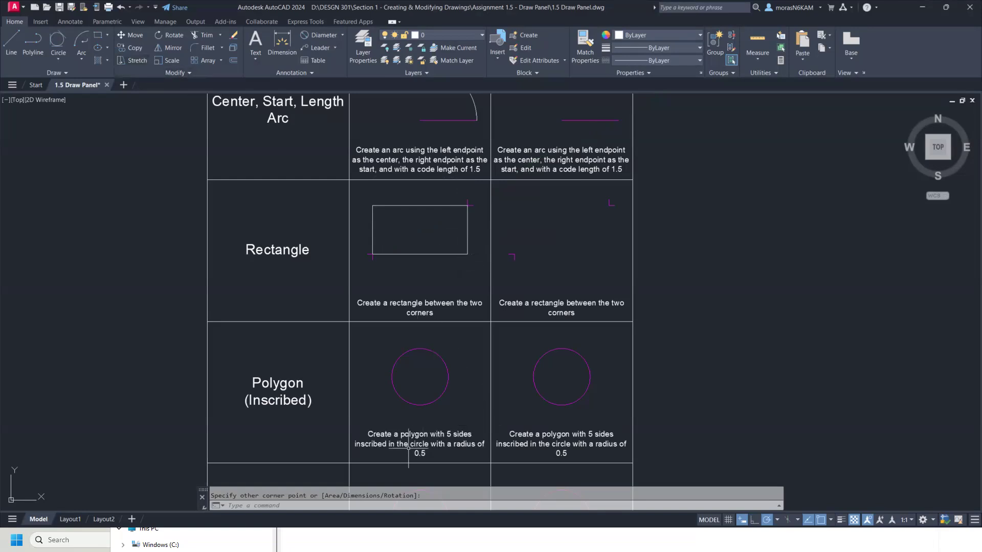
Draw a 5-sided polygon inscribed in the circle with radius 0.5, centred on the pink circle in the Polygon (Inscribed) row's first cell.
mouse_move(420, 404)
middle_down()
mouse_move(428, 160)
mouse_move(415, 191)
mouse_move(425, 214)
middle_up()
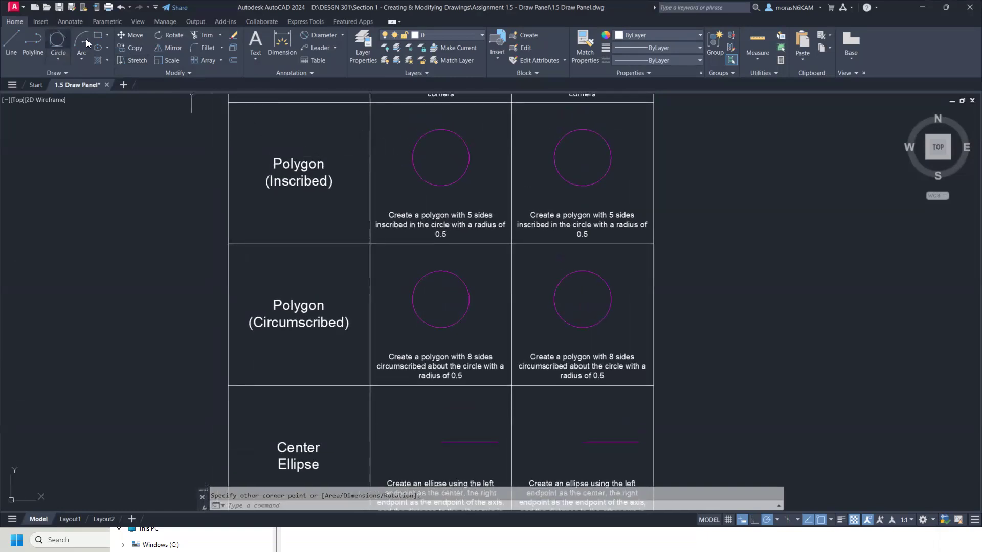
click(107, 36)
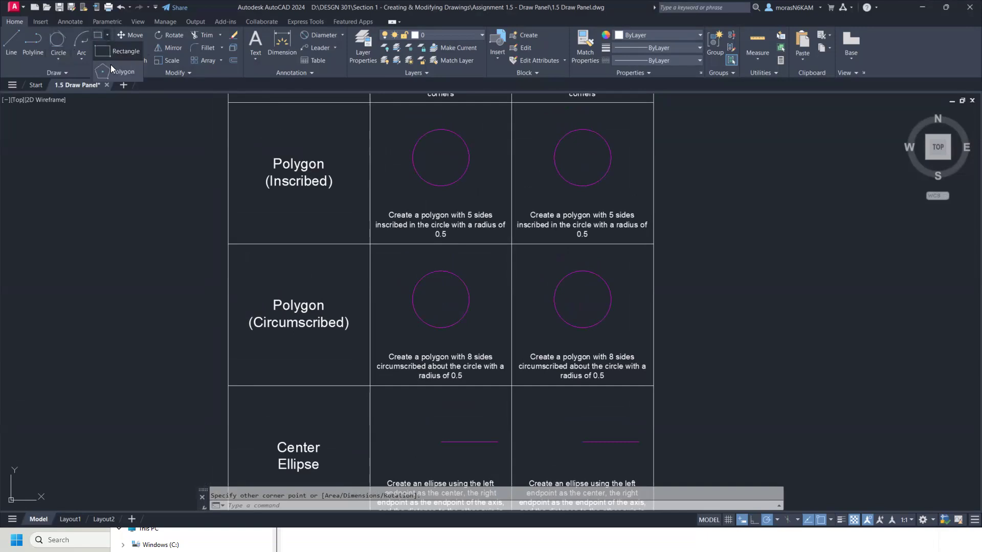
click(136, 74)
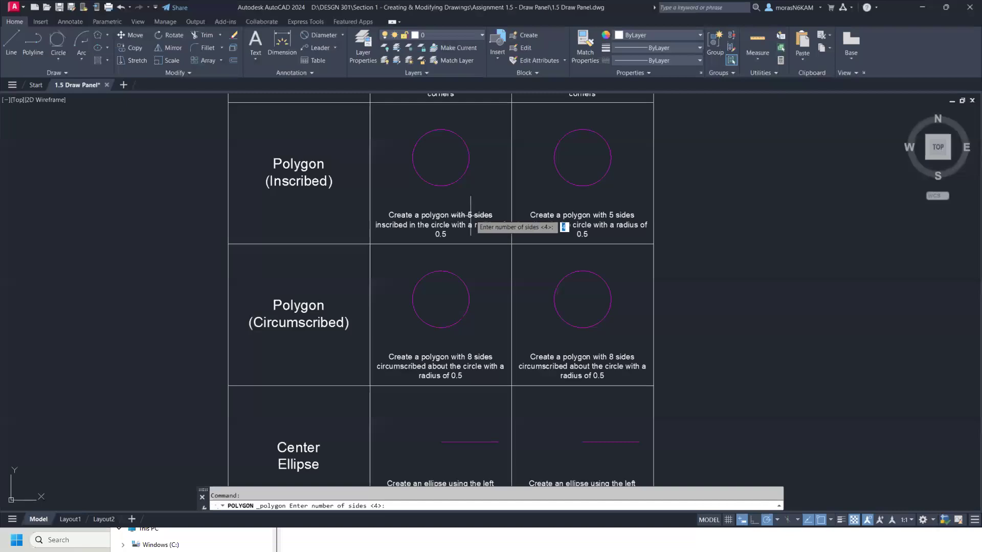
text(5)
key(Return)
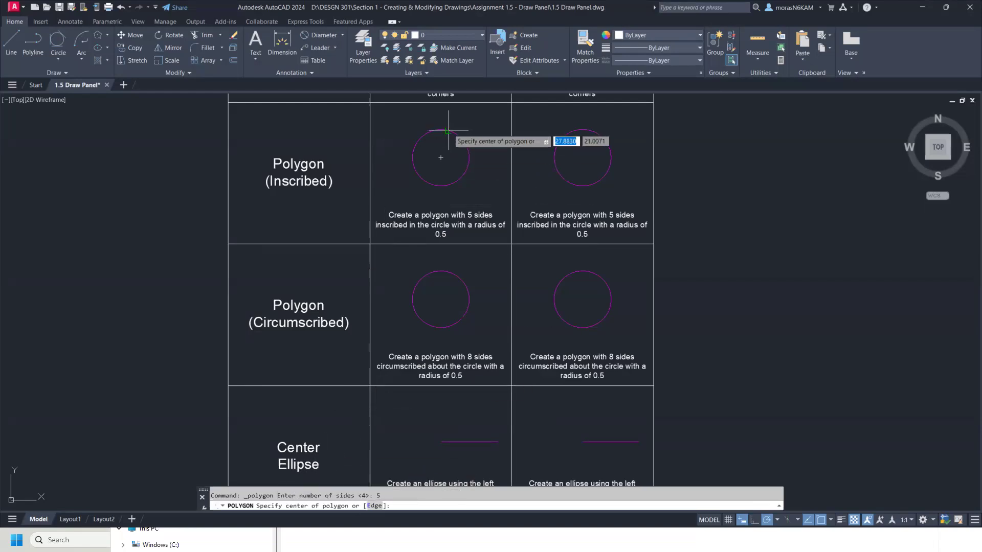
click(441, 160)
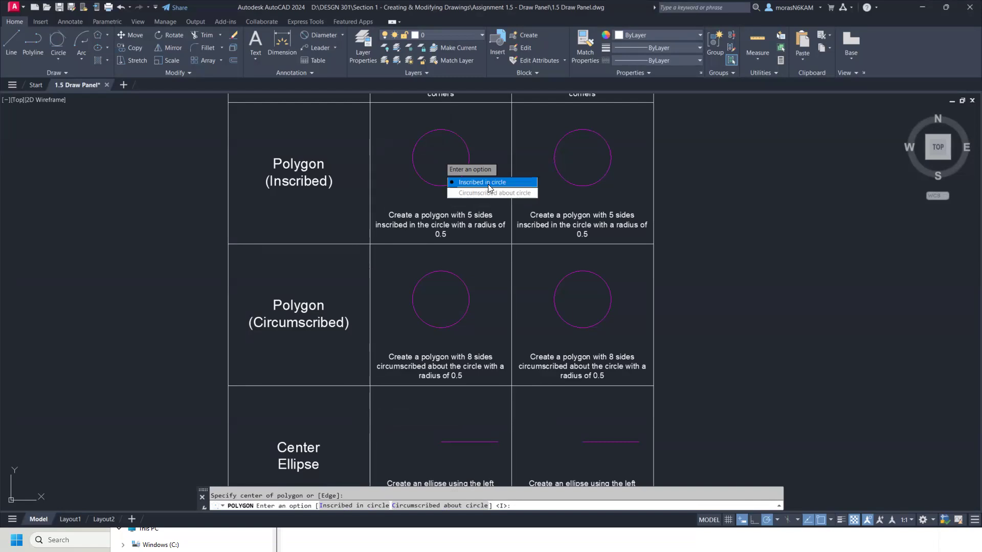
key(Return)
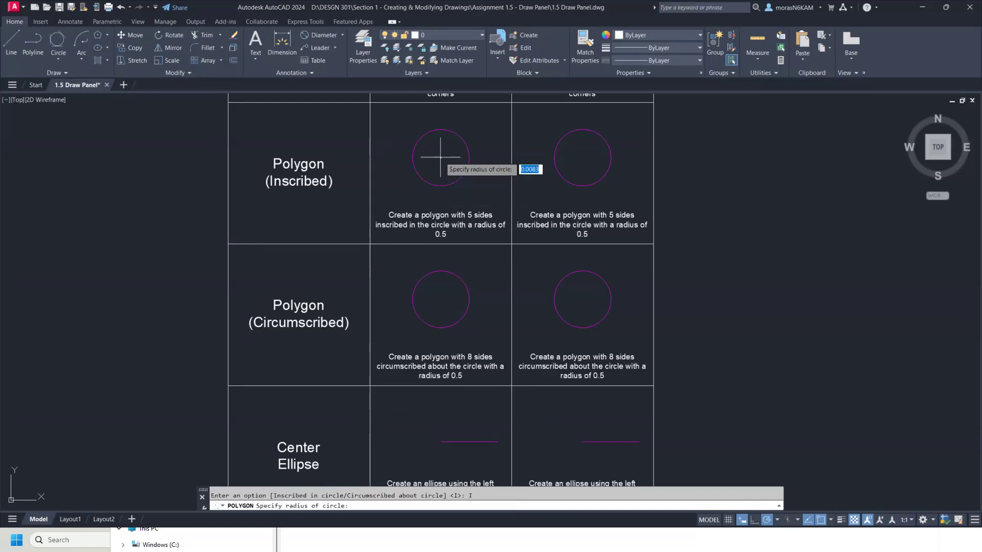
text(.5)
key(Return)
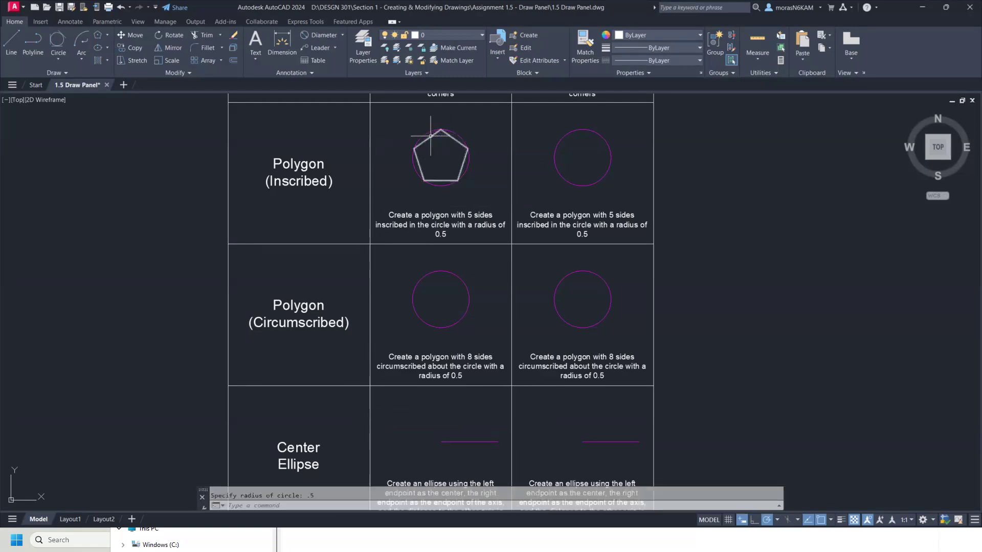
scroll(434, 134, up, 2)
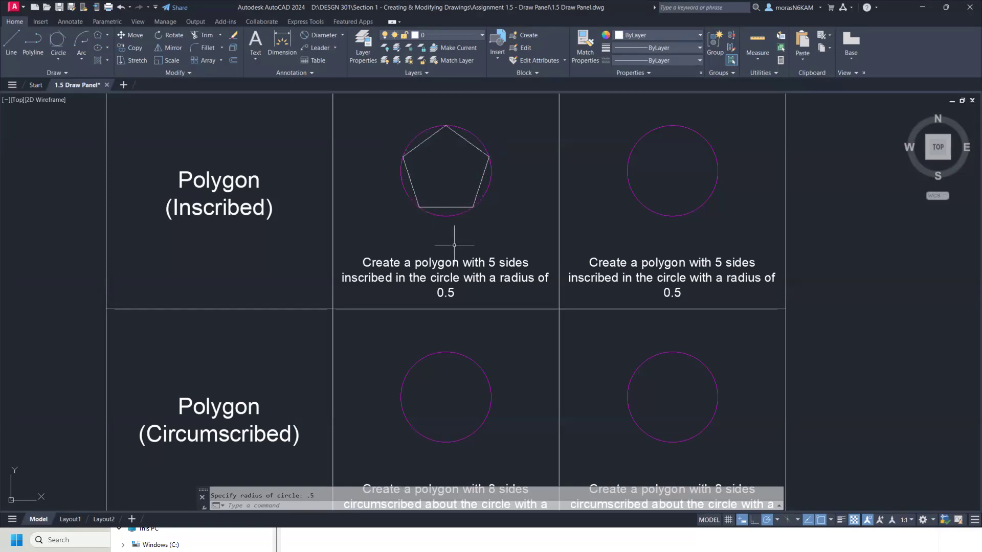
Draw an 8-sided polygon circumscribed about the circle with radius 0.5, centred on the pink circle in the Polygon (Circumscribed) row's first cell.
middle_drag(451, 292, 439, 175)
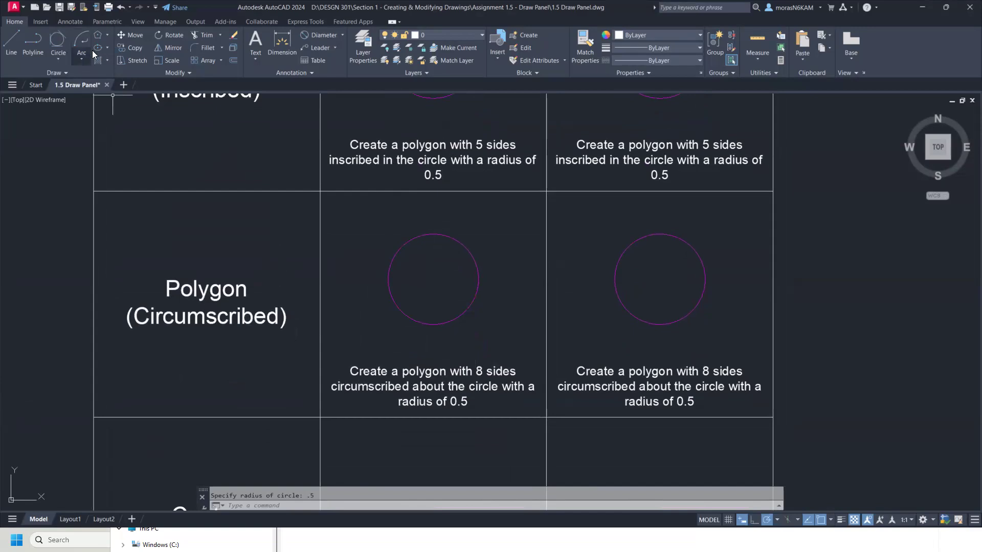
click(106, 37)
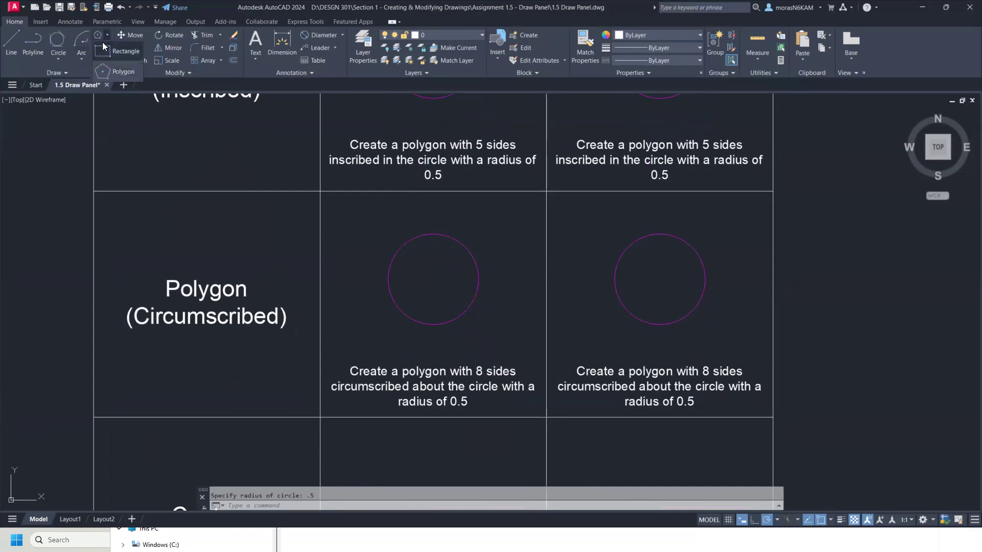
click(124, 76)
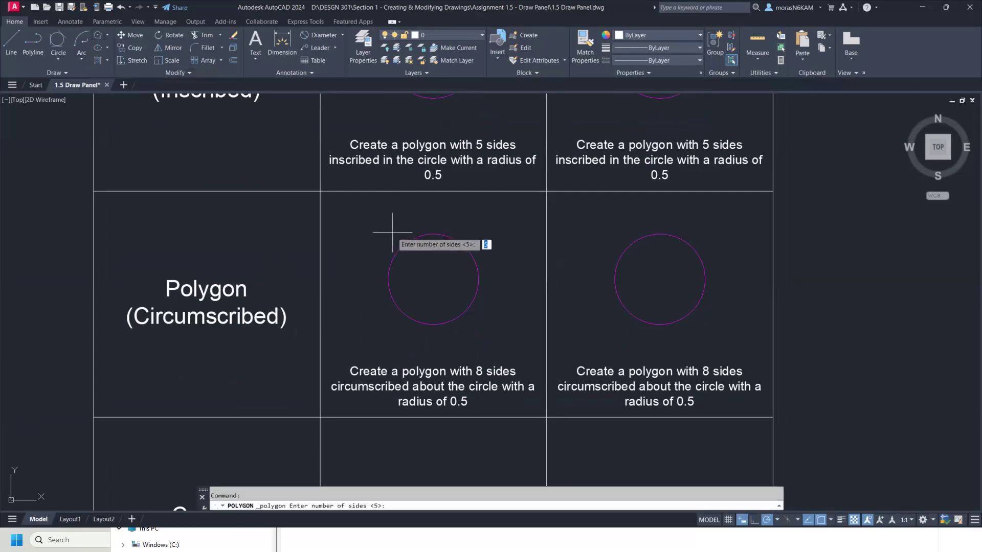
key(Return)
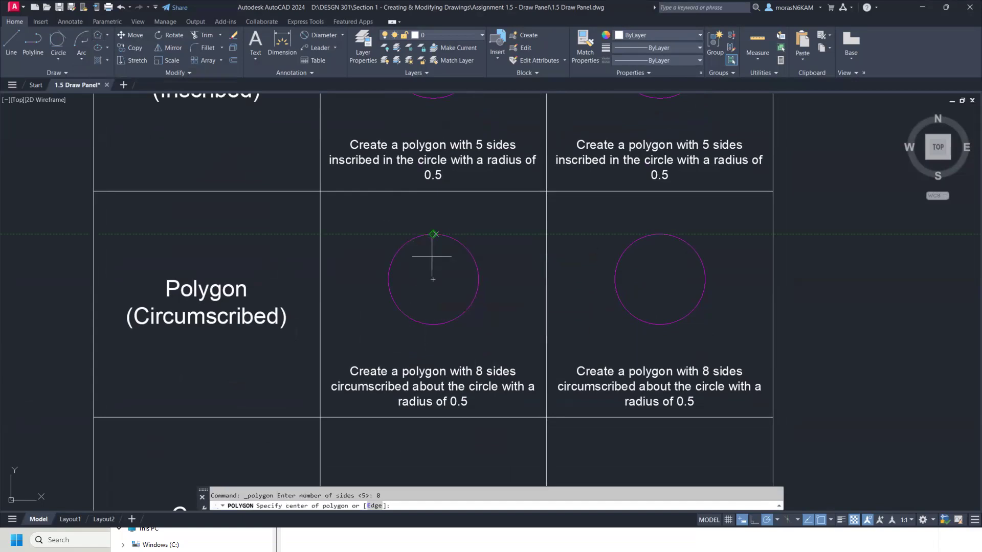
click(432, 280)
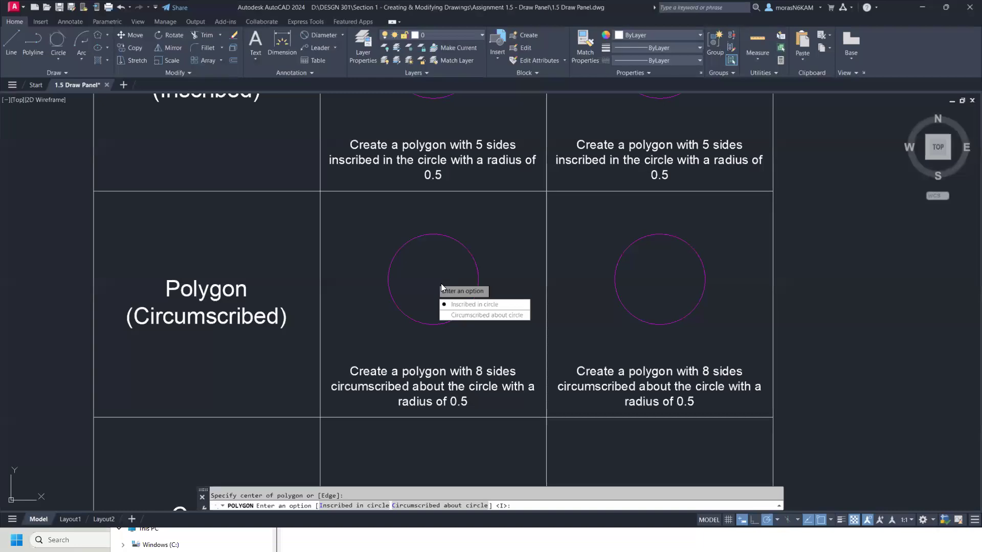
click(468, 316)
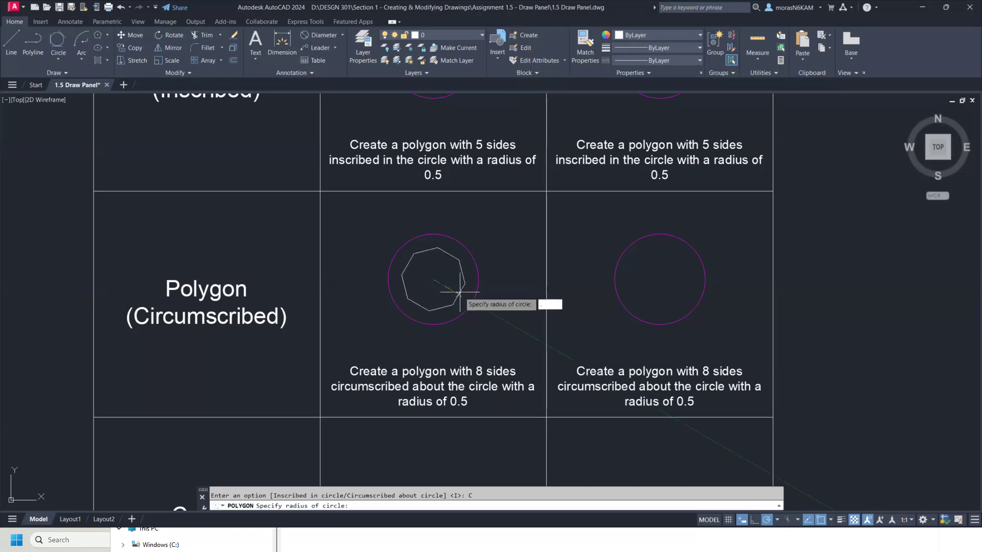
key(Return)
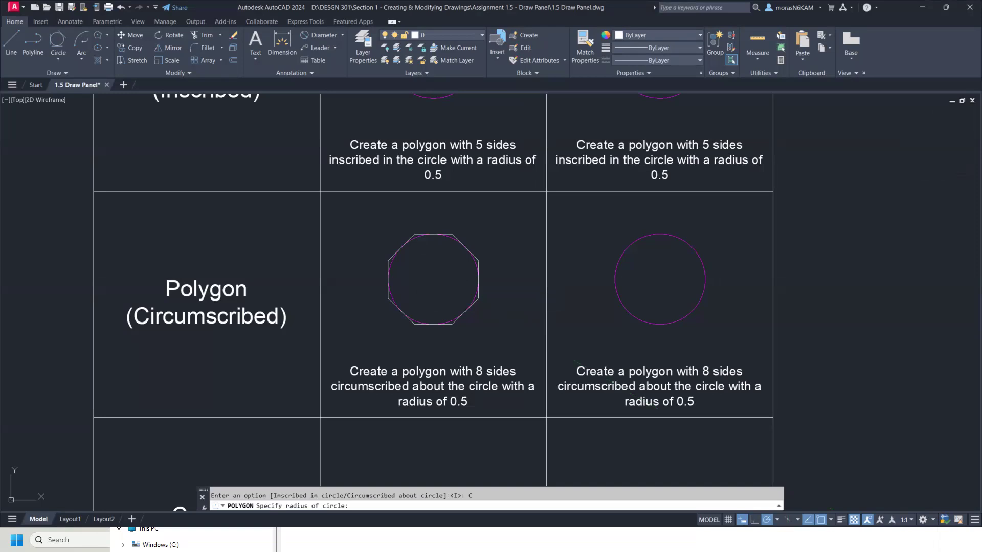
key(Escape)
Examine how the circumscribed octagon fits its pink circle compared with the inscribed pentagon in the row above.
scroll(411, 247, up, 2)
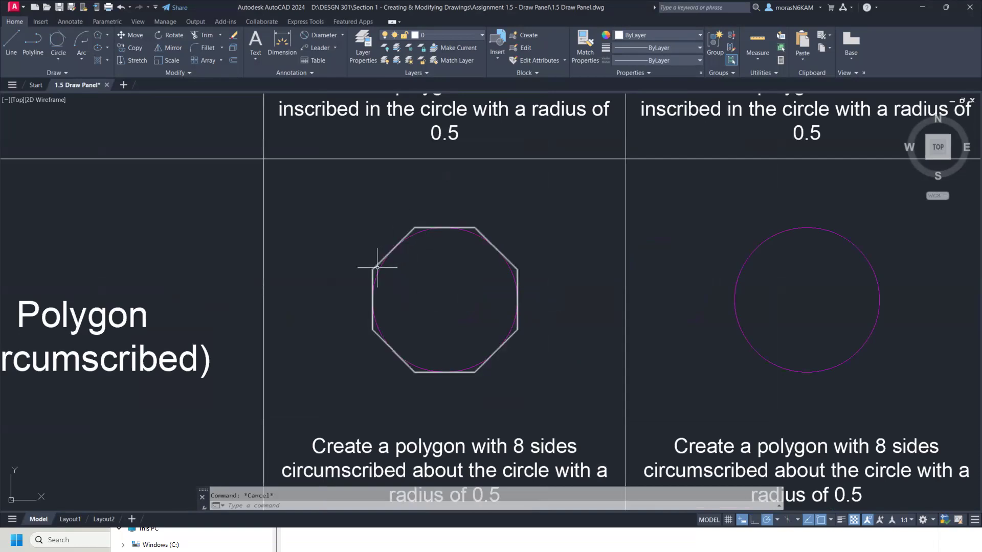
middle_drag(467, 338, 505, 266)
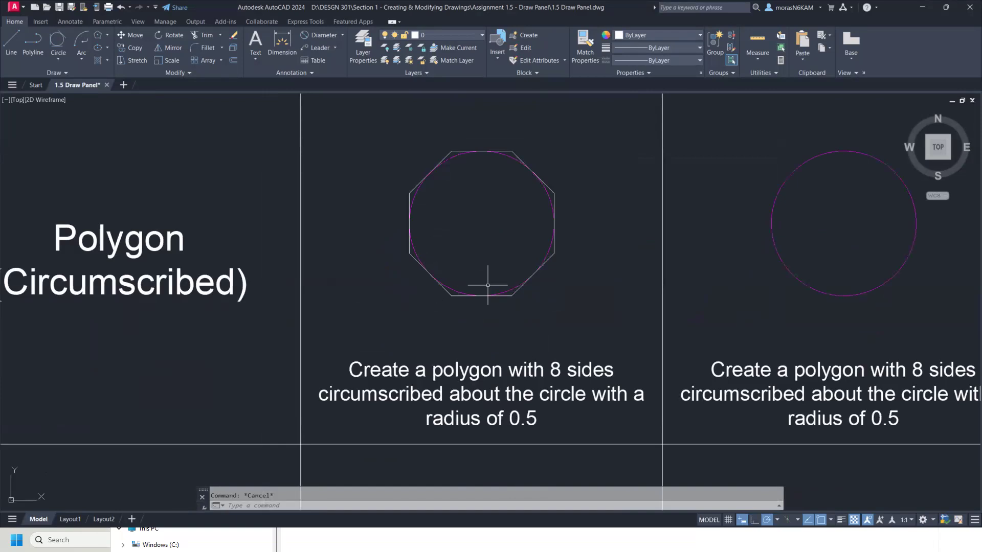
scroll(477, 233, down, 4)
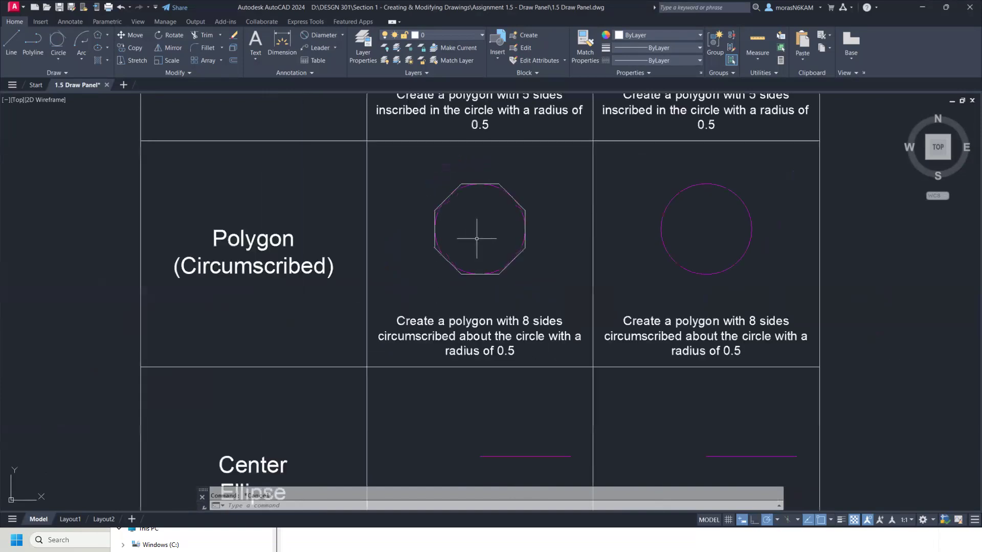
scroll(505, 272, down, 3)
middle_drag(491, 242, 468, 224)
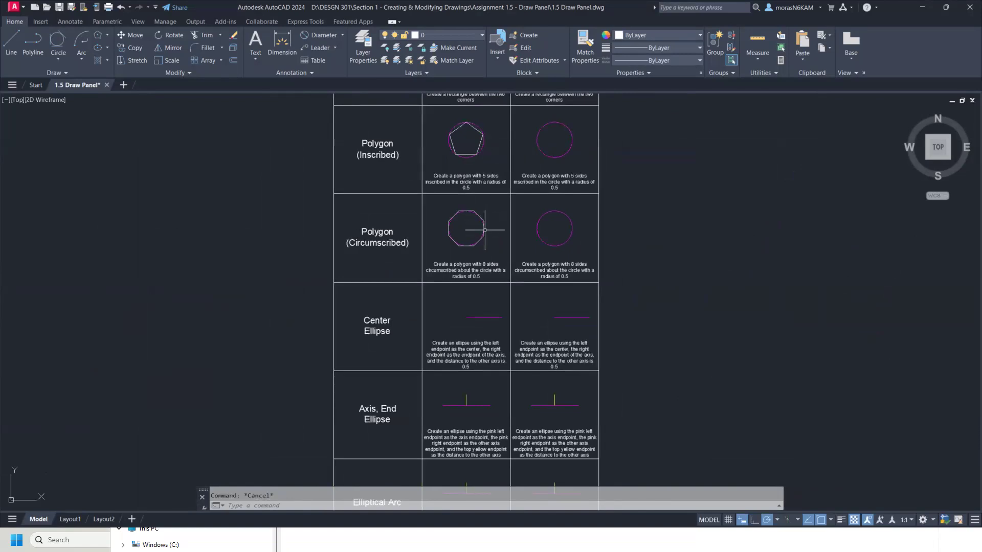
scroll(485, 226, up, 2)
scroll(484, 230, up, 2)
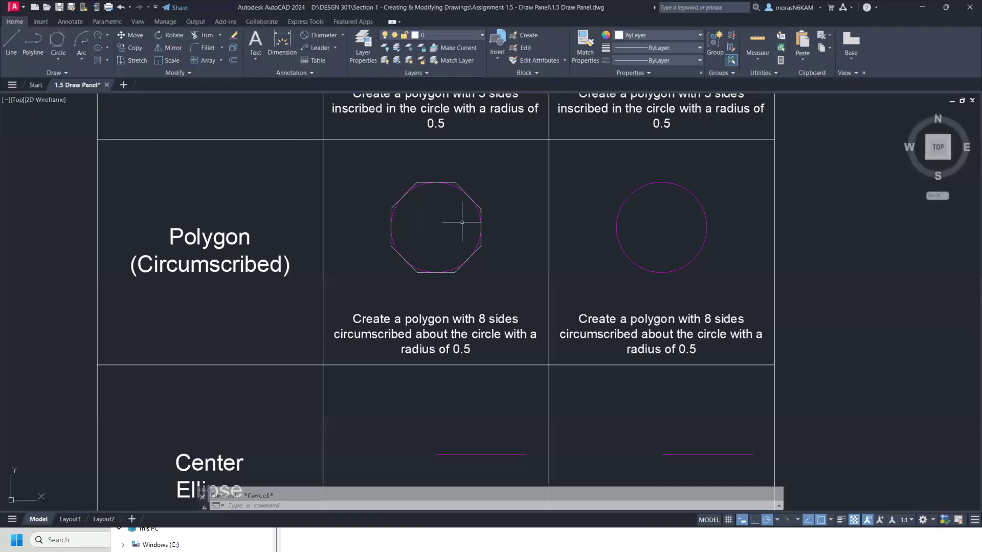
scroll(356, 226, down, 3)
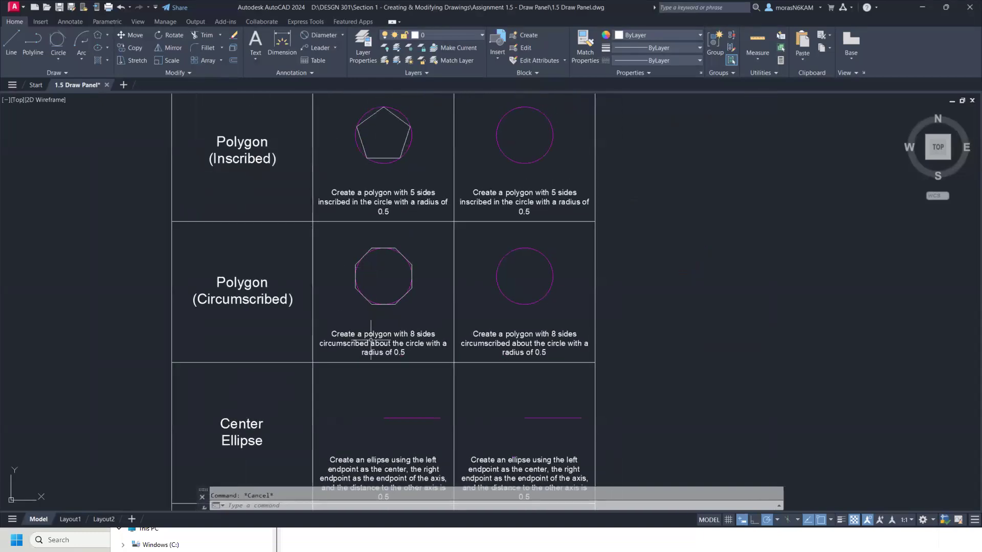
Draw a Center ellipse centred on the pink line's left endpoint, with its axis ending at the right endpoint and a 0.5 distance to the other axis.
mouse_move(368, 384)
middle_down()
mouse_move(362, 314)
mouse_move(383, 231)
middle_up()
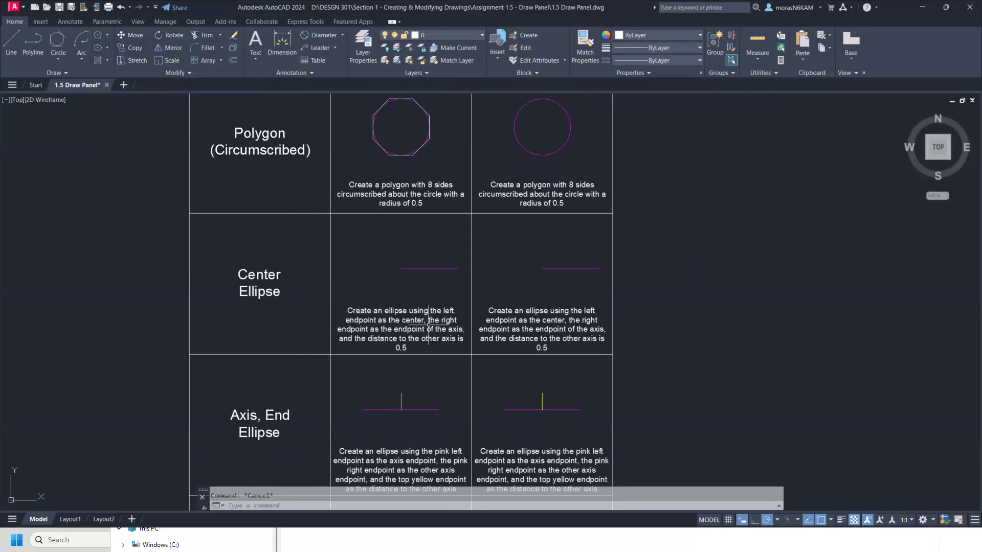
click(100, 47)
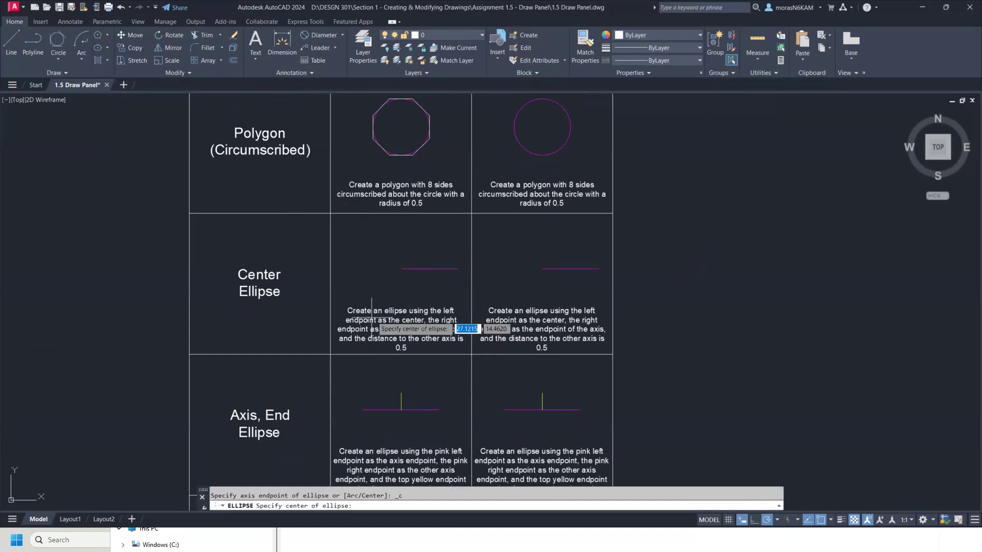
click(402, 269)
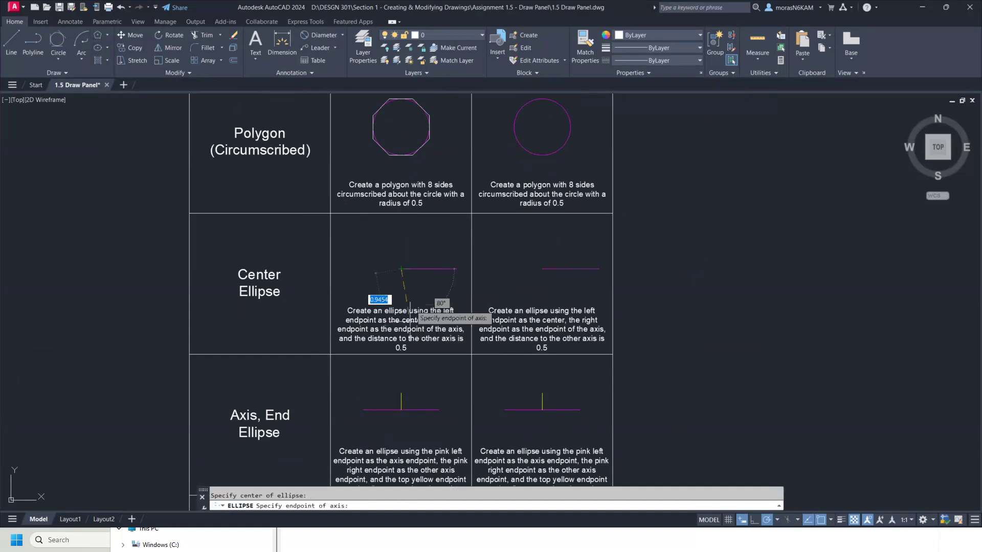
scroll(458, 269, up, 2)
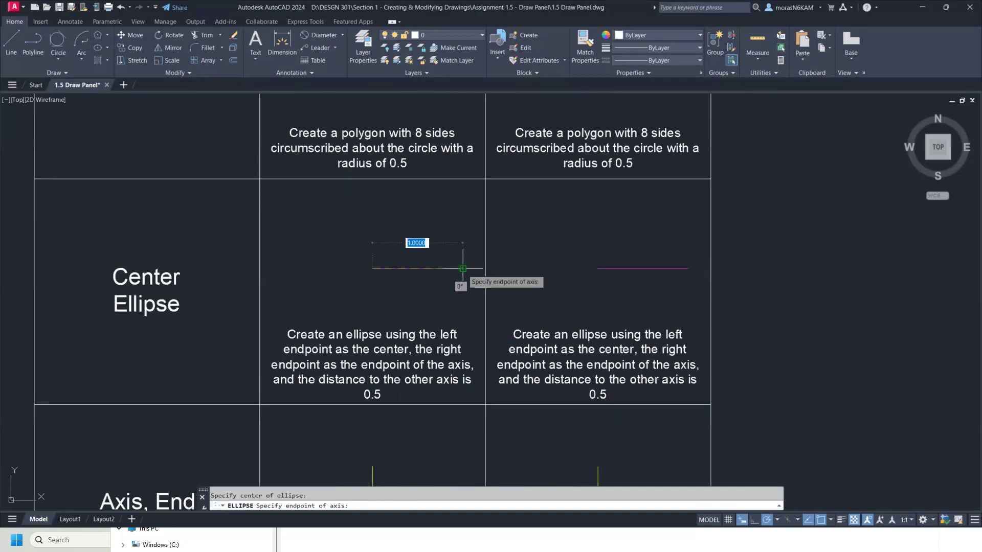
click(463, 268)
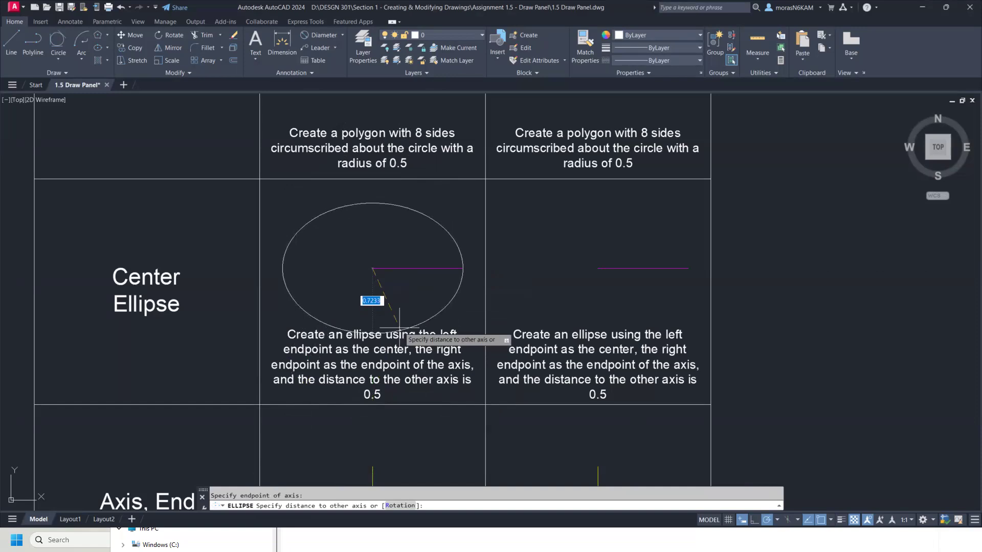
key(Return)
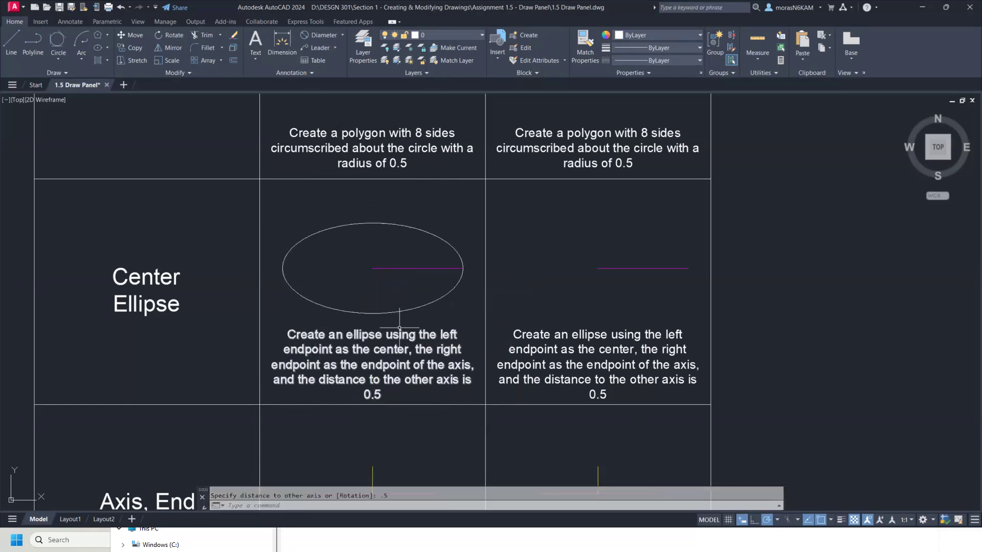
scroll(411, 340, down, 1)
middle_drag(409, 353, 405, 249)
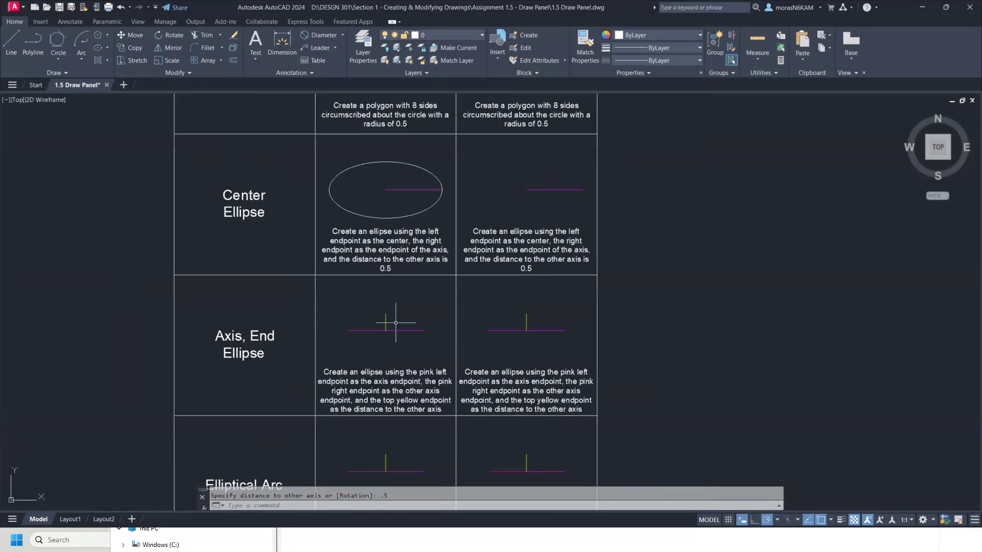
Draw an Axis, End ellipse from the pink line's left endpoint to its right endpoint, with the yellow line's top endpoint setting the other axis, in that row's first cell.
middle_drag(396, 323, 405, 258)
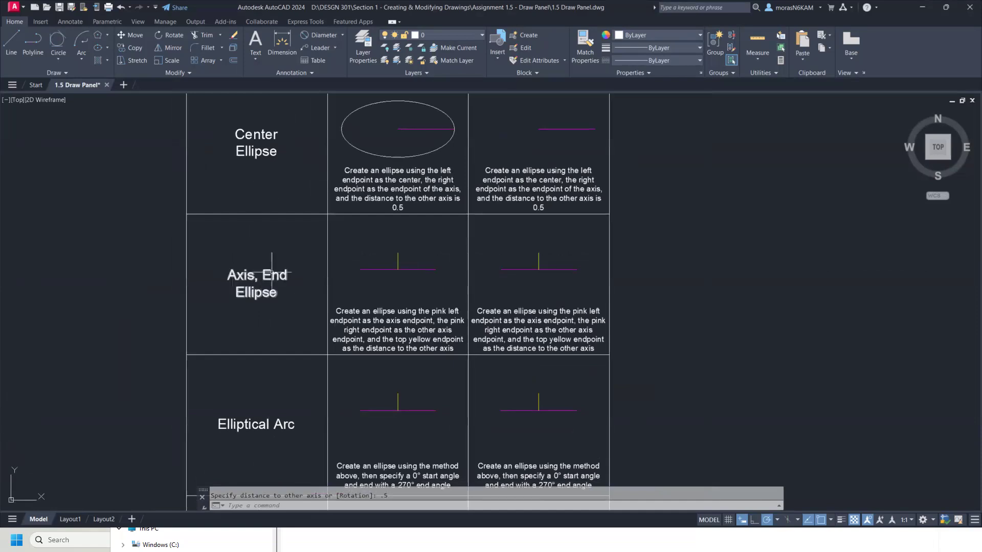
click(107, 47)
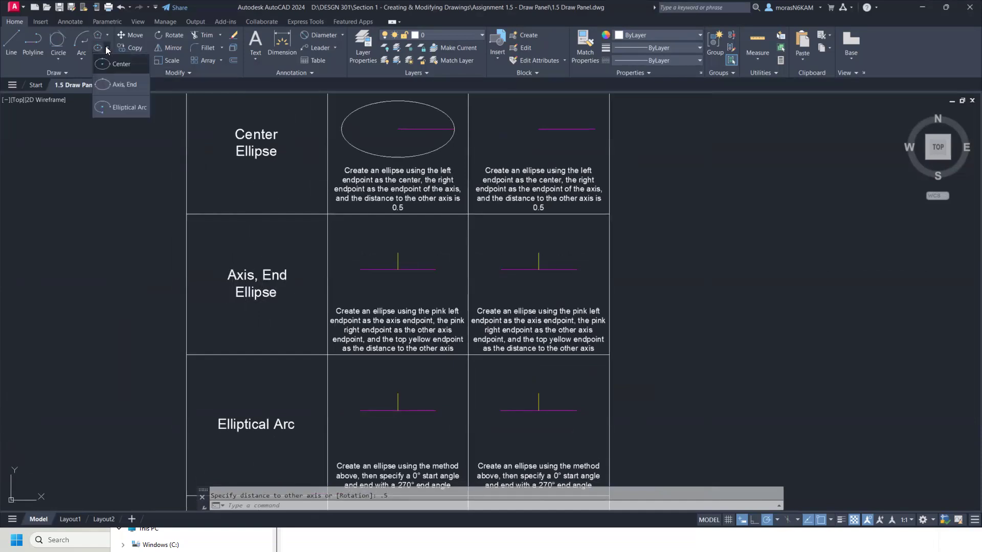
click(106, 85)
mouse_move(106, 85)
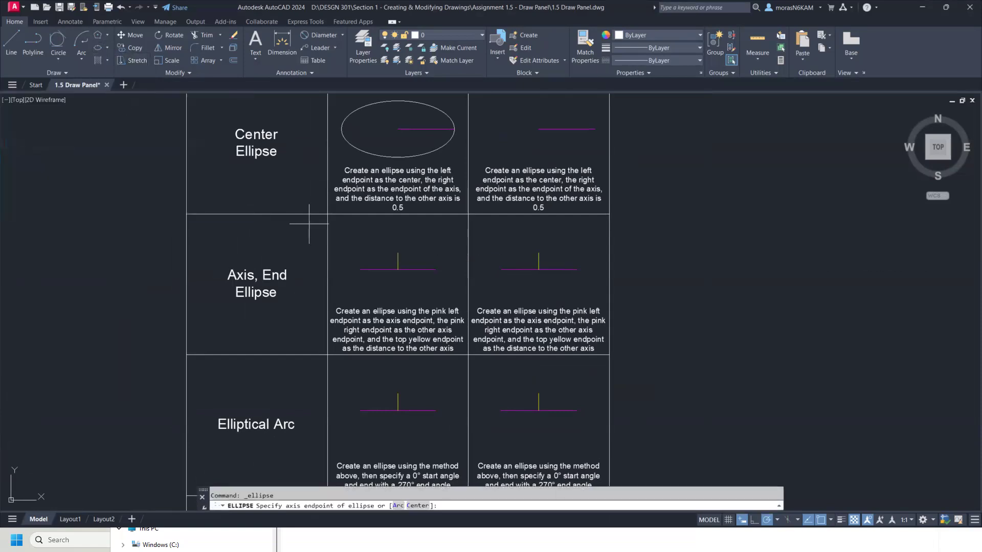
scroll(368, 313, up, 2)
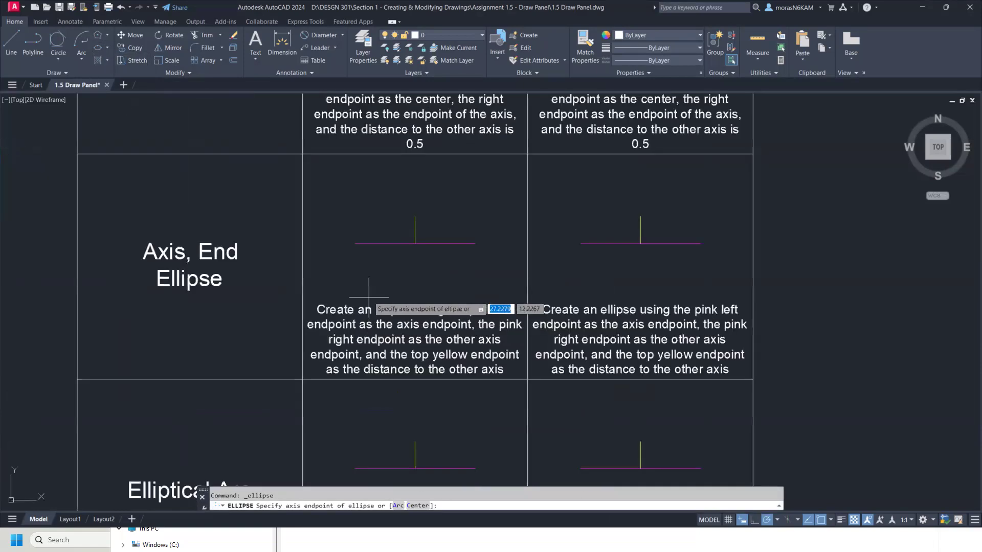
click(355, 243)
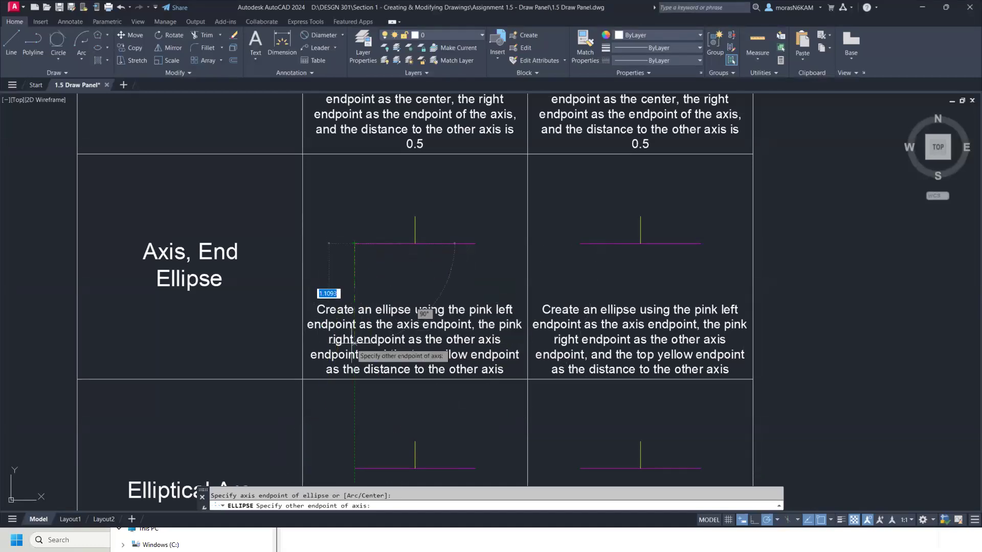
click(476, 244)
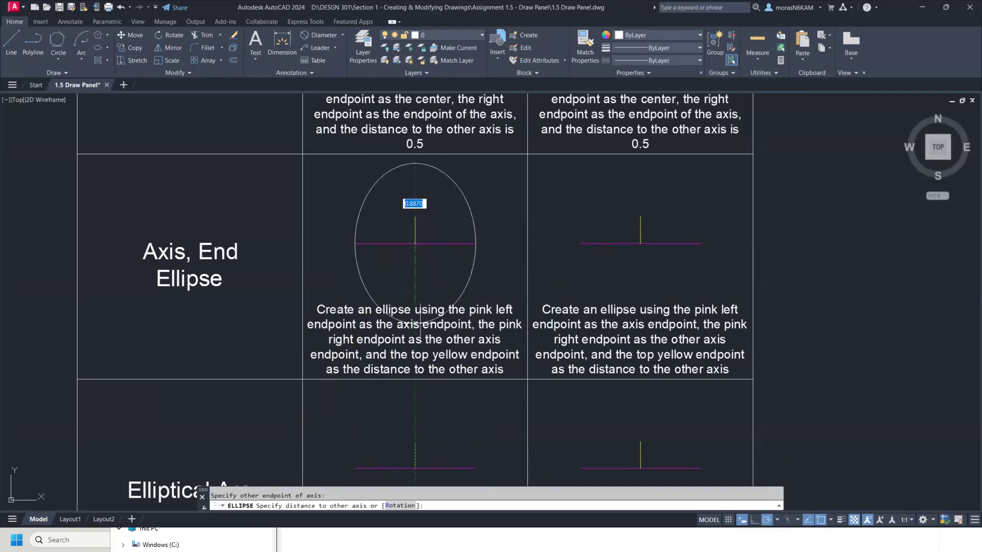
click(415, 217)
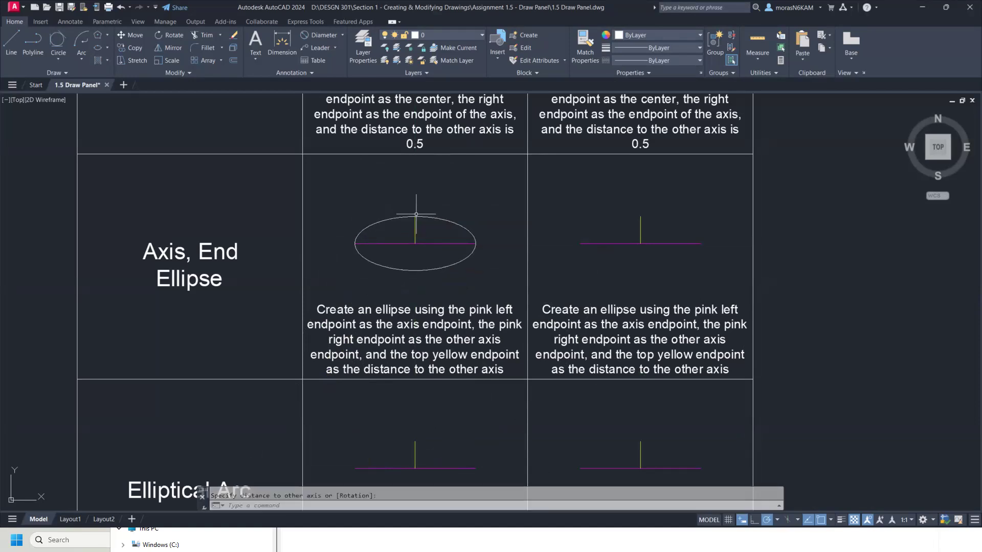
Define an elliptical arc's axes in the Elliptical Arc row's first cell using both pink line endpoints and the yellow line's top endpoint.
scroll(462, 247, down, 2)
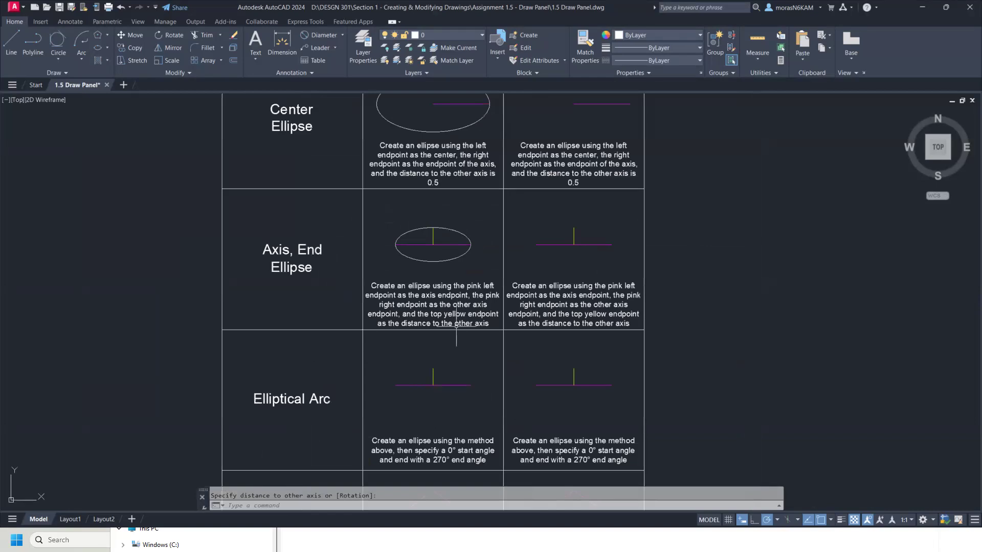
scroll(456, 327, down, 2)
middle_drag(456, 327, 465, 234)
scroll(456, 268, up, 2)
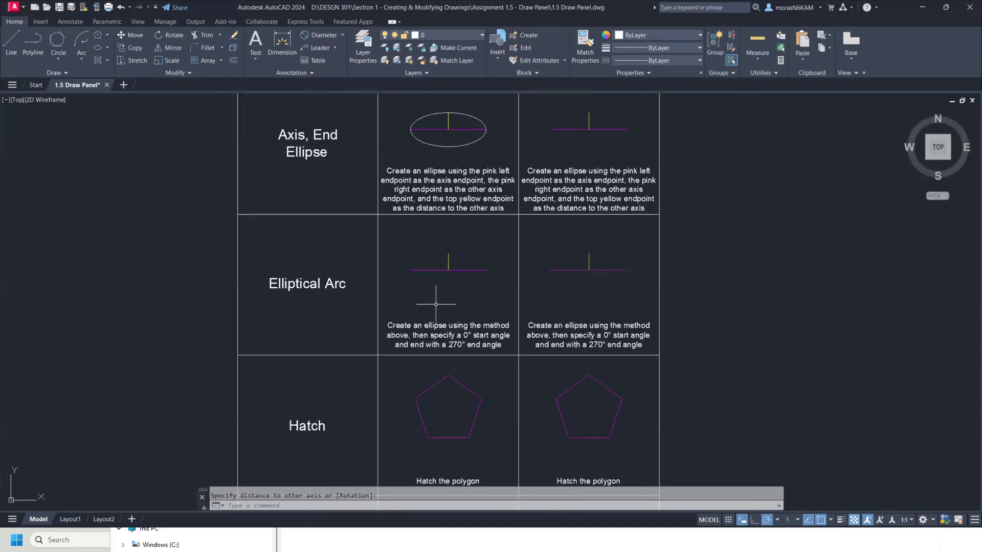
scroll(420, 311, up, 2)
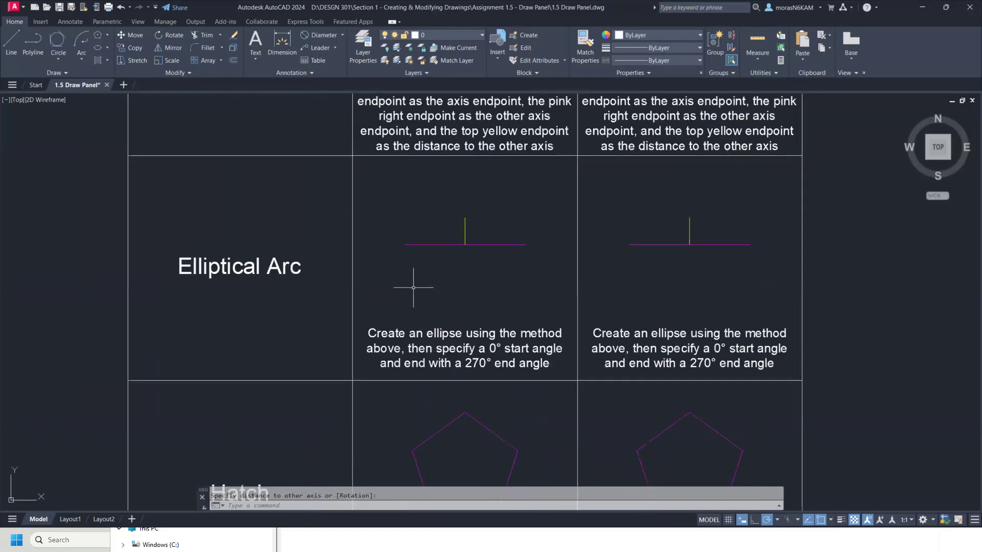
click(108, 47)
click(106, 105)
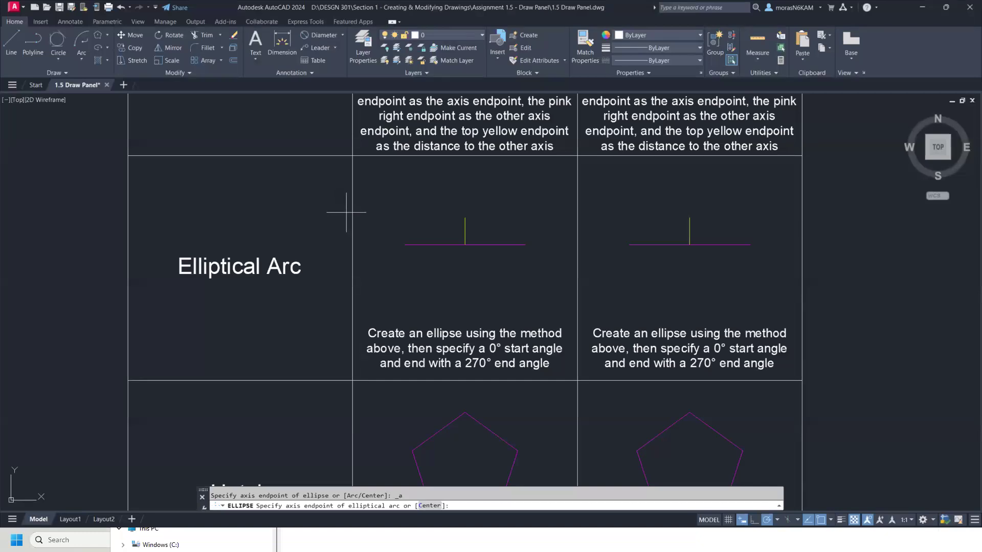
click(404, 245)
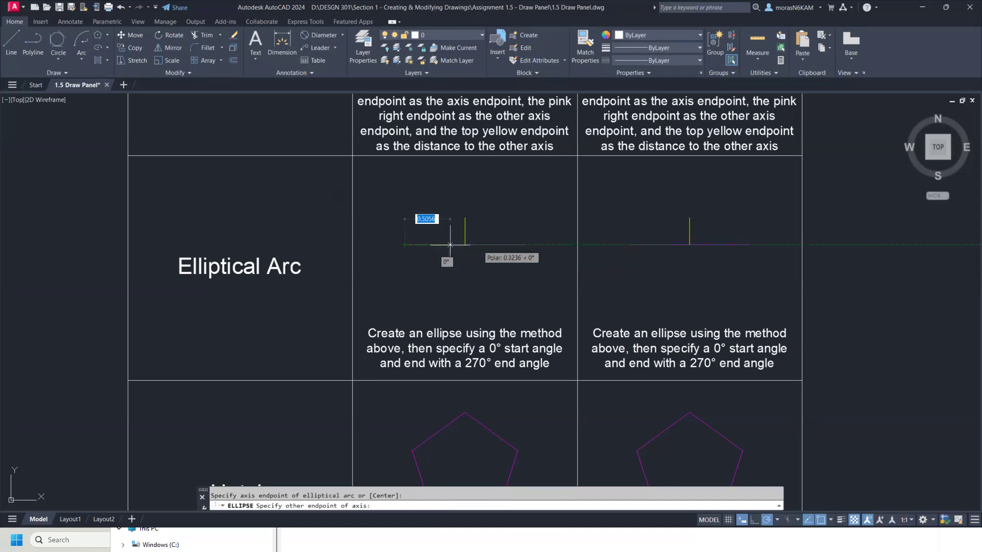
click(525, 245)
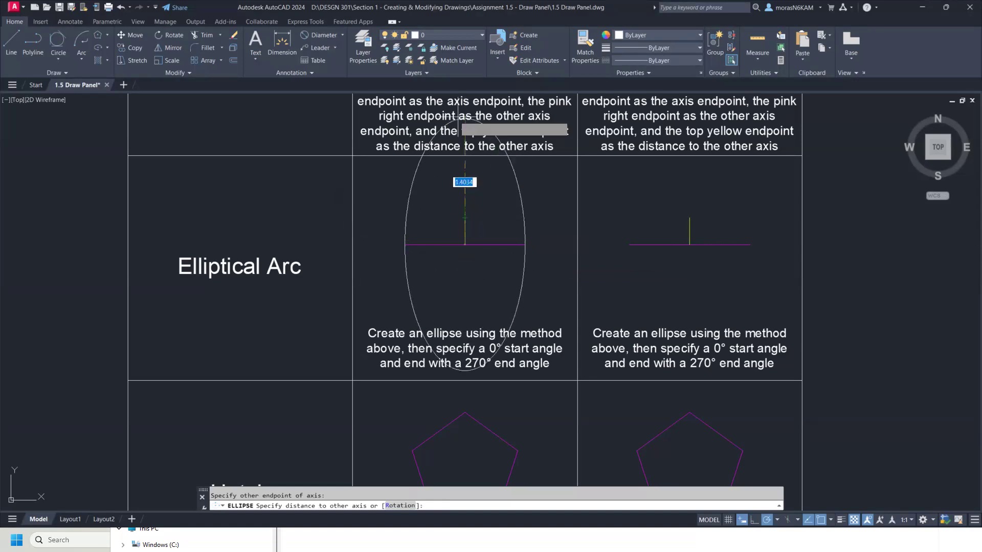
middle_drag(476, 149, 471, 283)
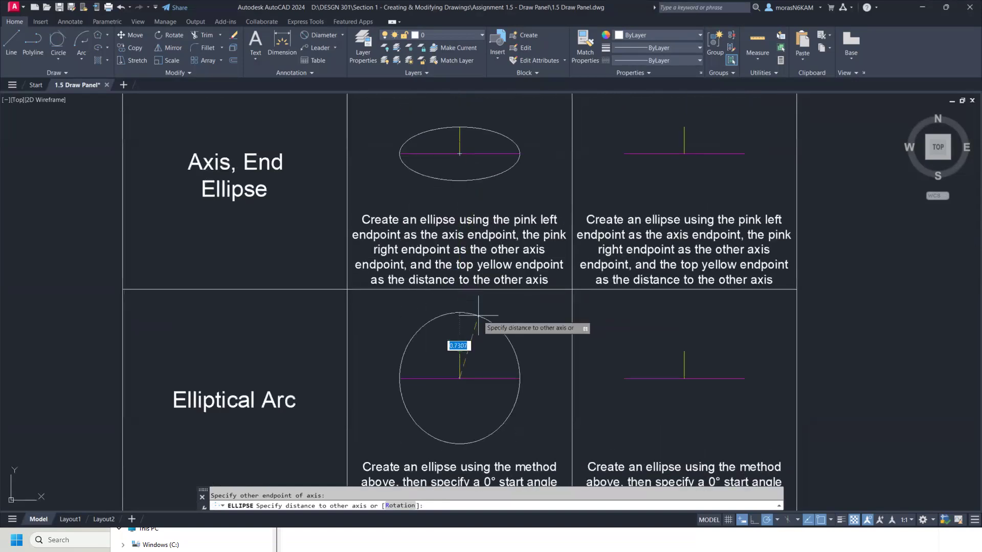
click(460, 352)
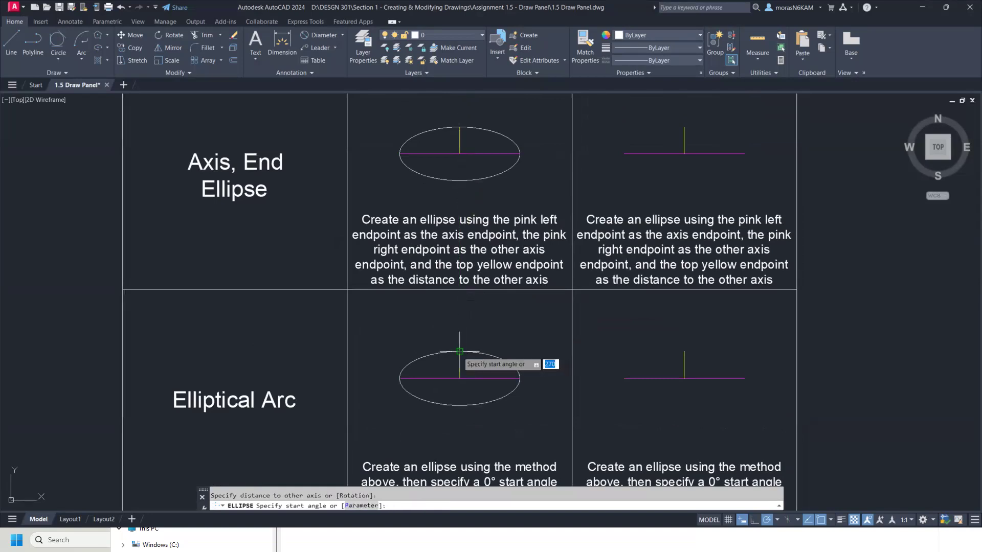
Complete the elliptical arc with a start angle of 0 and an end angle of 270.
middle_drag(459, 358, 473, 258)
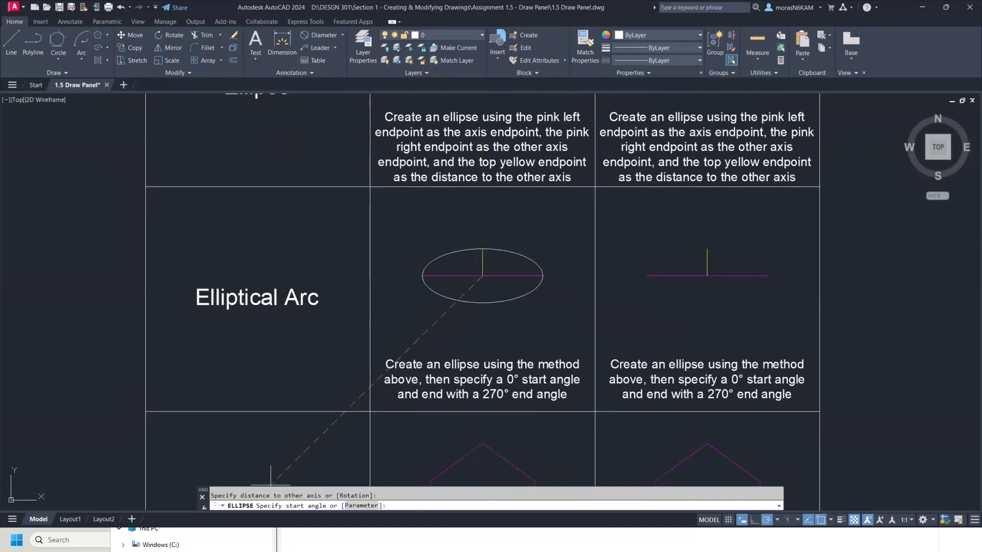
text(0)
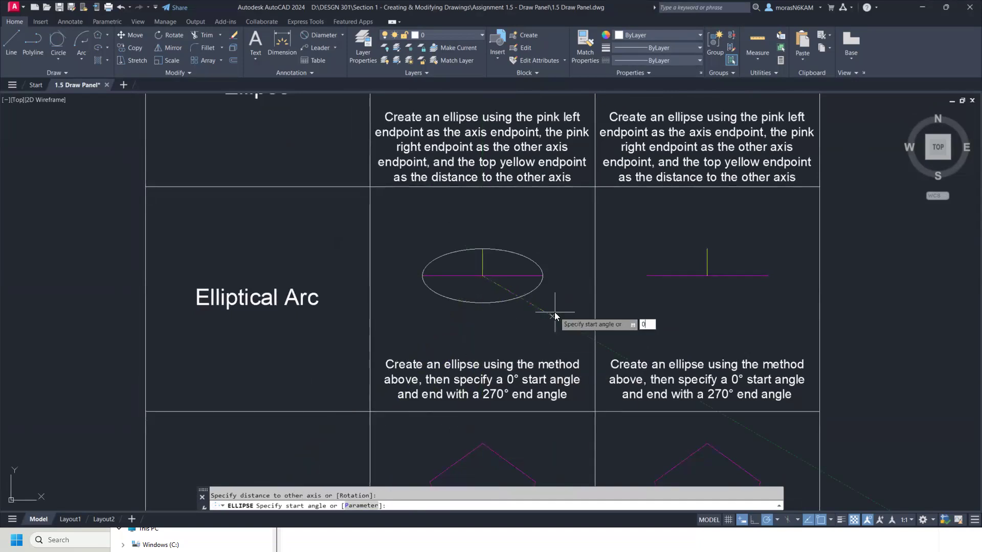
key(Return)
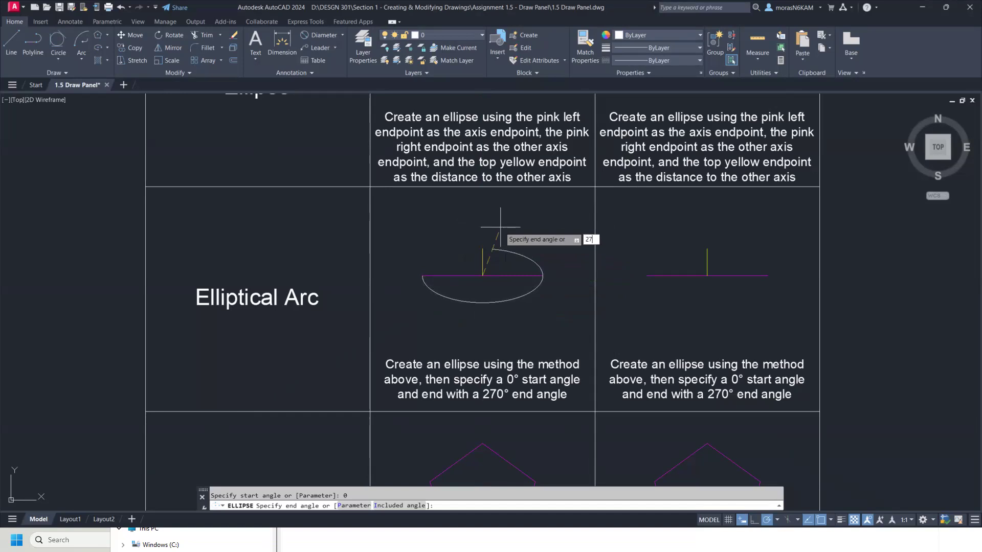
key(Return)
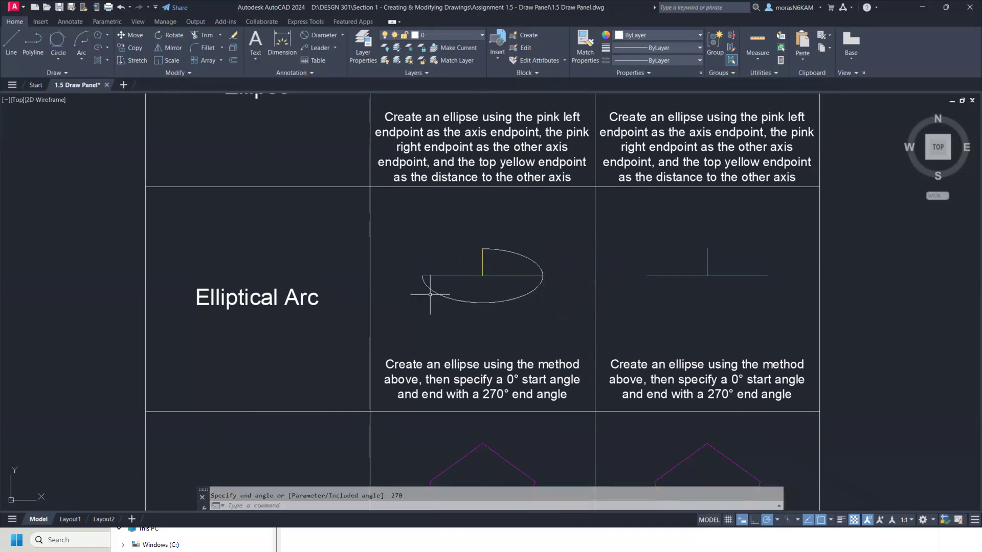
Hatch the interior of the pink pentagon in the Hatch row's first cell.
mouse_move(544, 402)
middle_down()
mouse_move(566, 340)
mouse_move(559, 302)
middle_up()
key(Escape)
scroll(563, 351, down, 2)
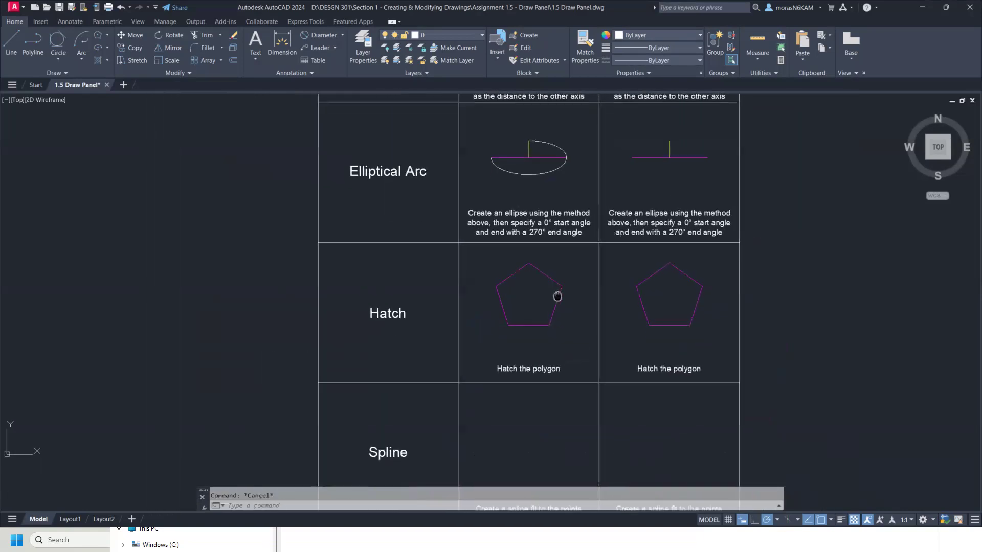
click(107, 61)
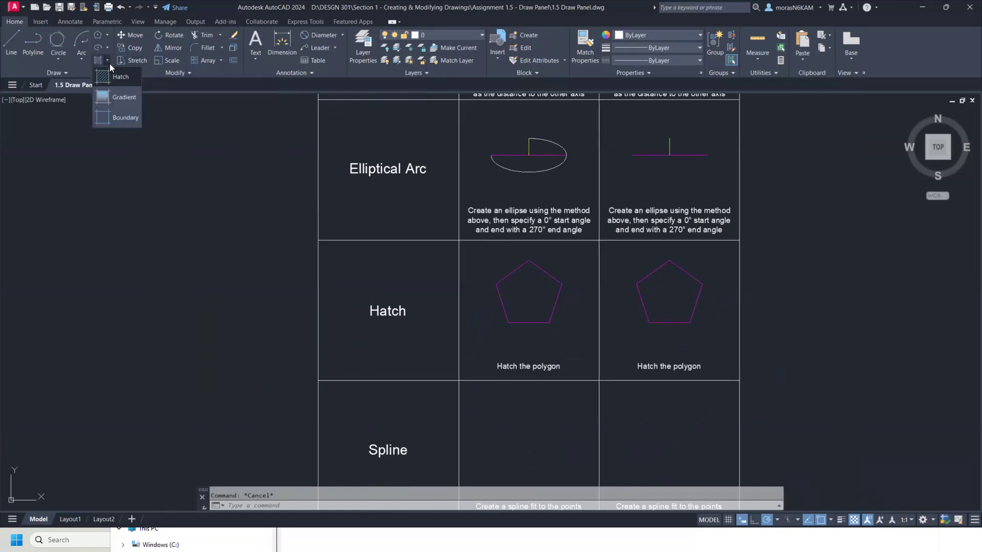
click(113, 76)
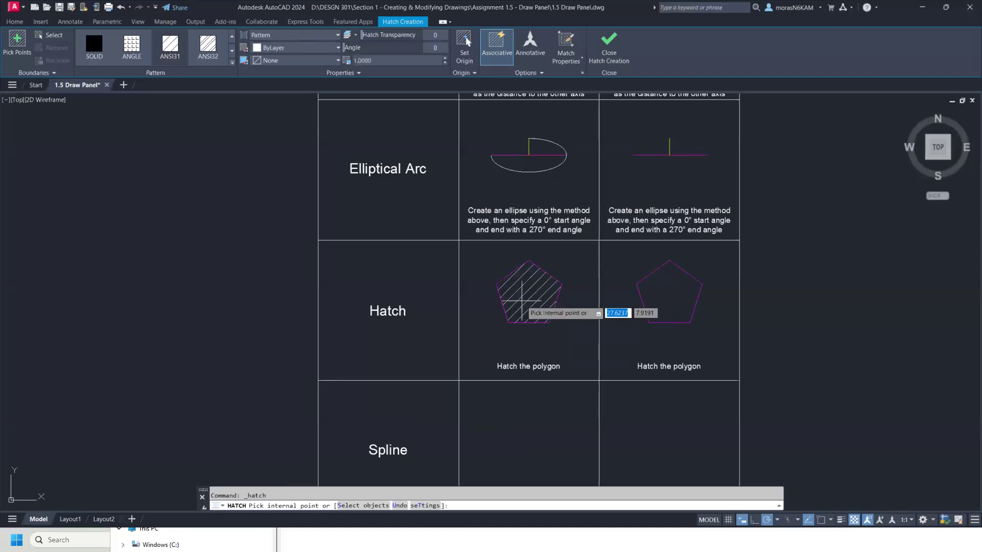
click(522, 300)
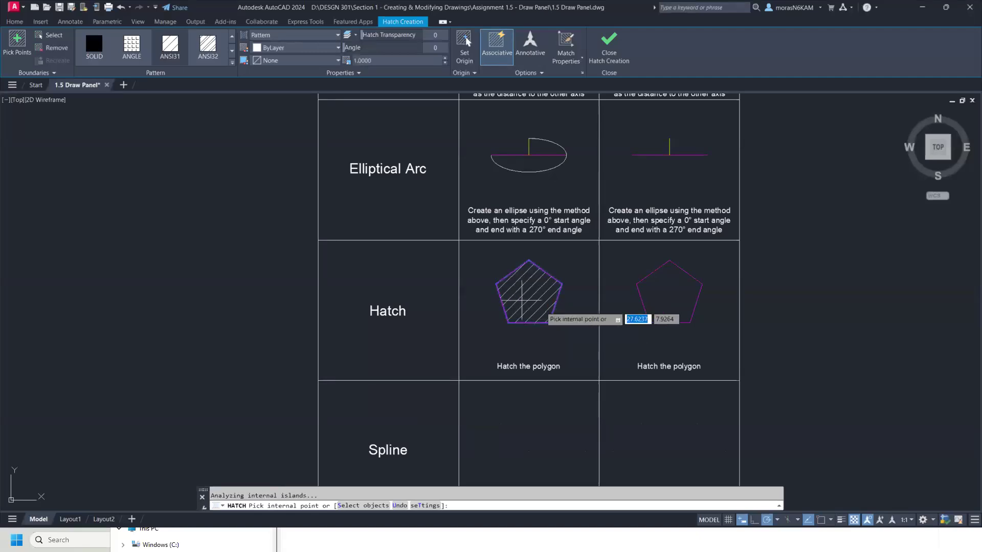
key(Escape)
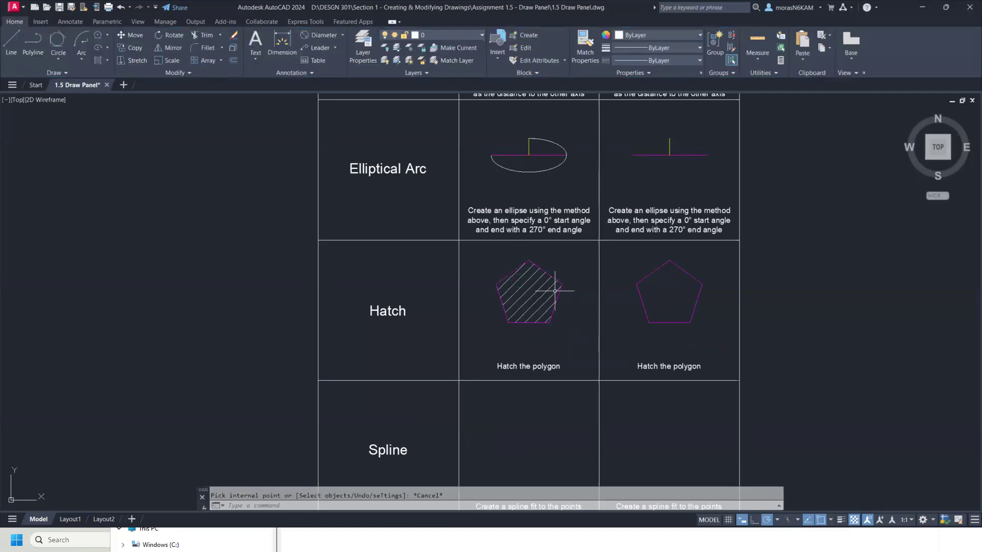
Examine where the fit points lie in the Spline row's cells by spanning a selection window across them.
middle_drag(582, 397, 560, 297)
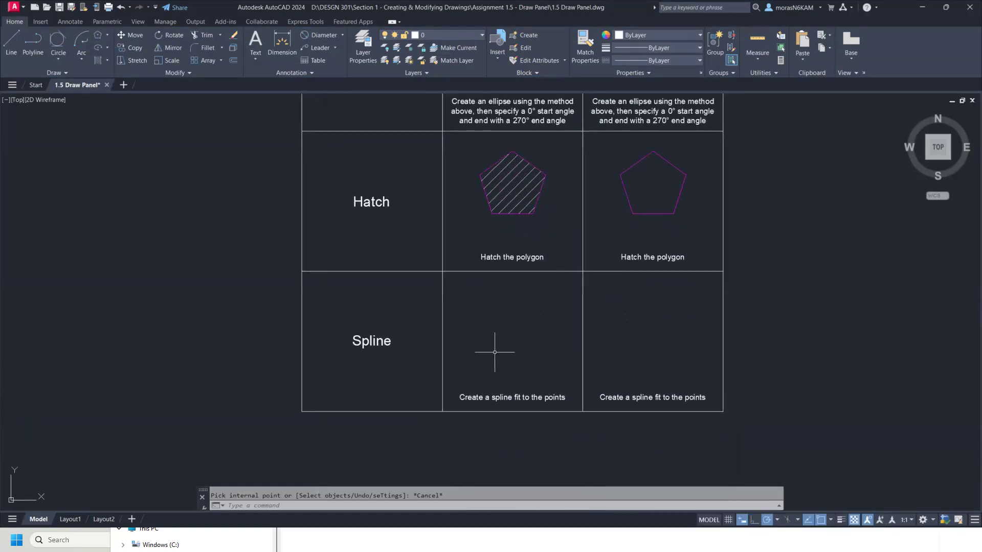
scroll(495, 352, up, 2)
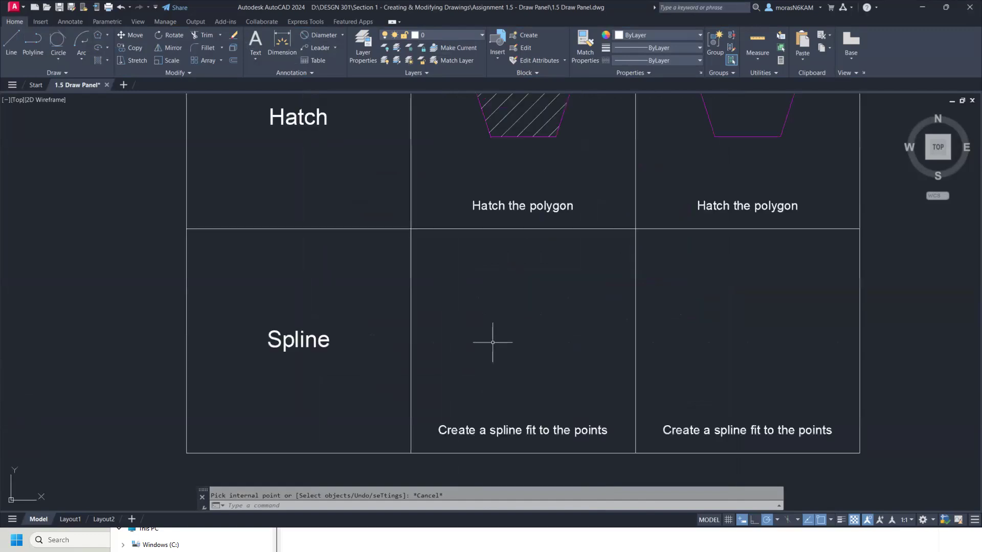
scroll(511, 316, down, 2)
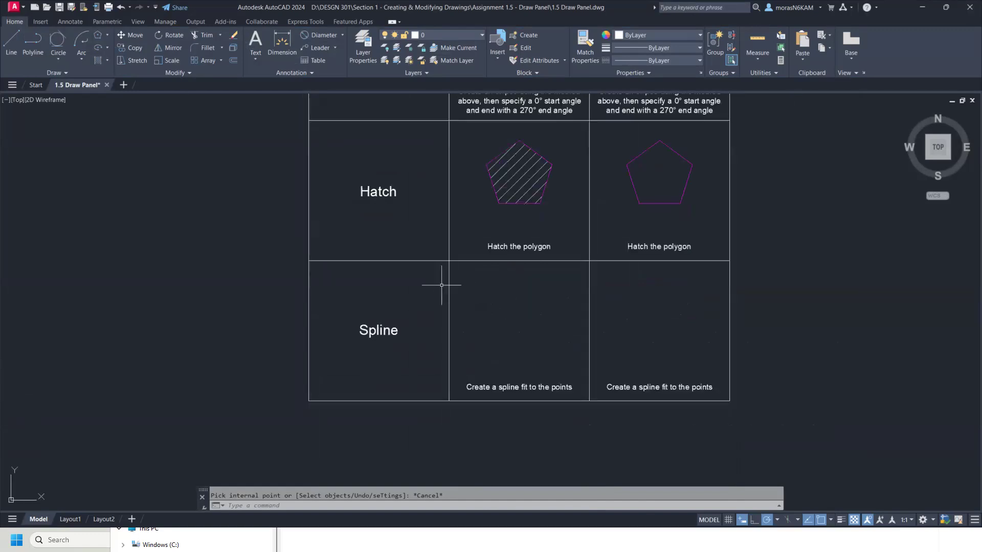
click(434, 284)
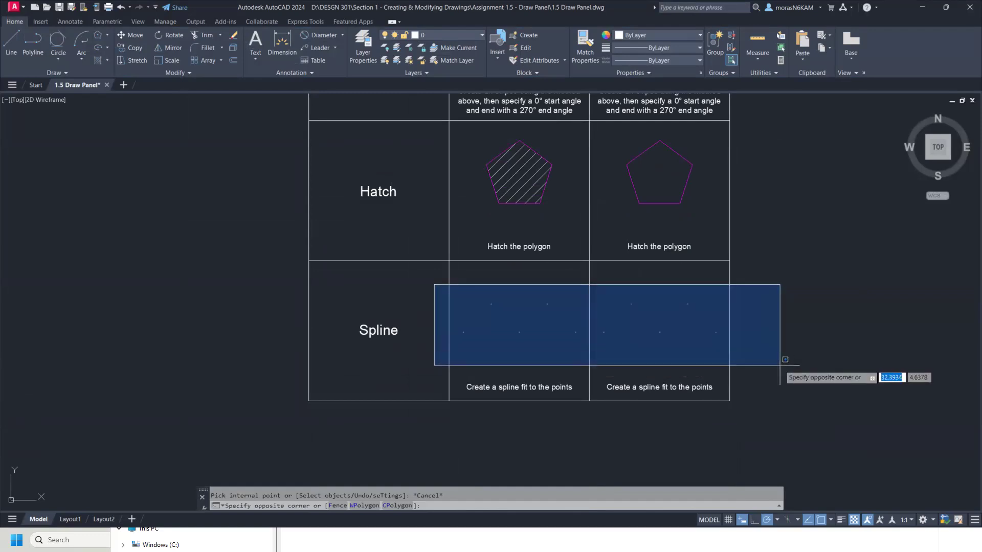
click(450, 291)
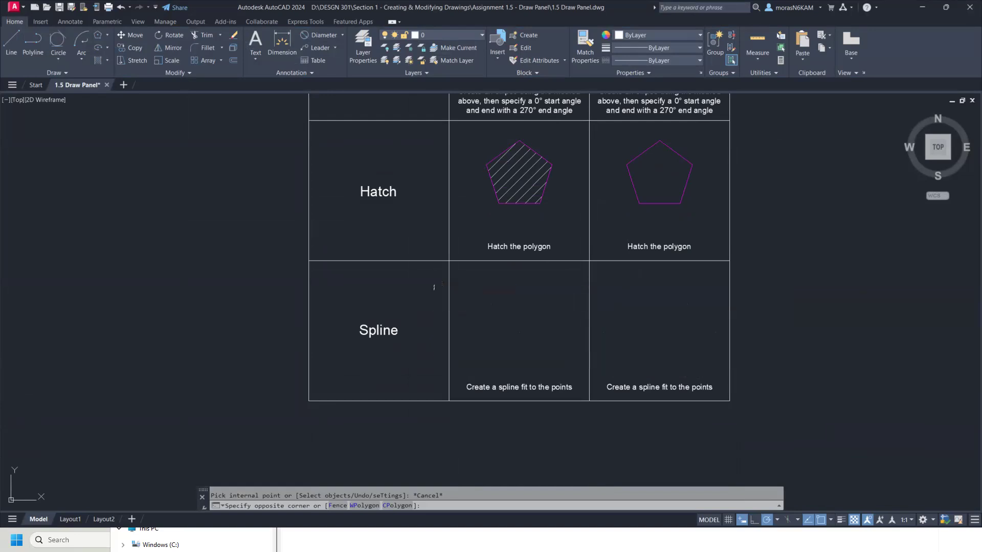
Check that Node object snap is enabled and draw a Spline Fit curve through the five points in the Spline row's first cell.
click(63, 75)
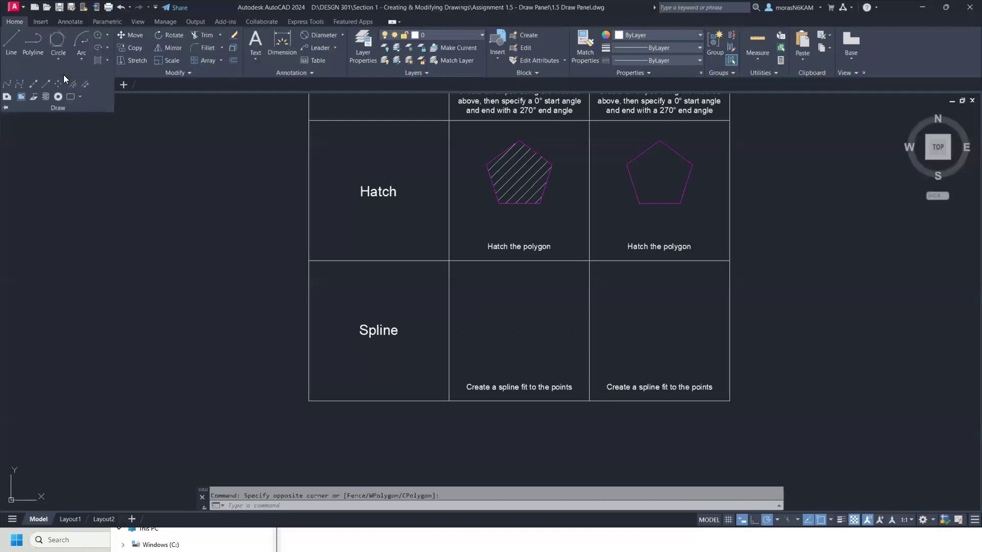
click(8, 86)
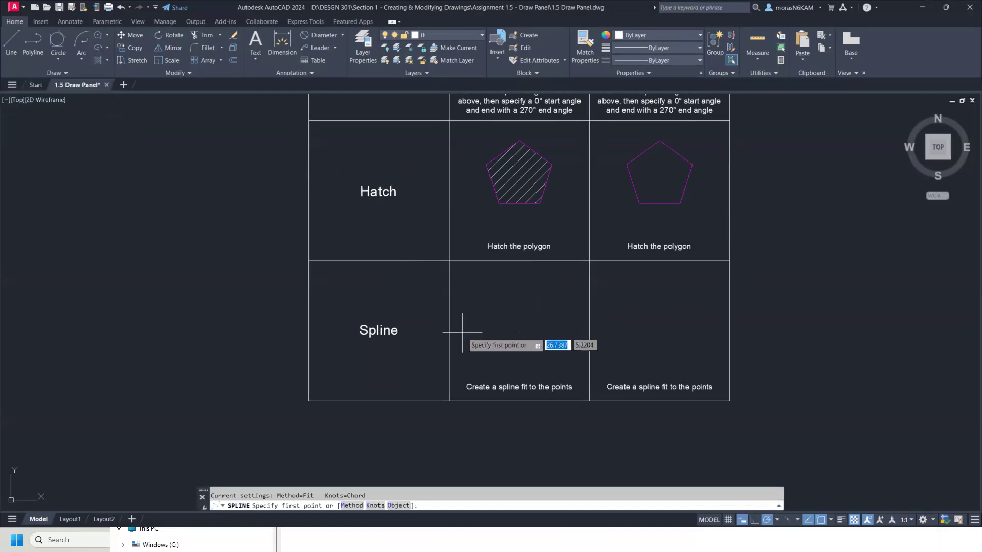
scroll(464, 333, up, 2)
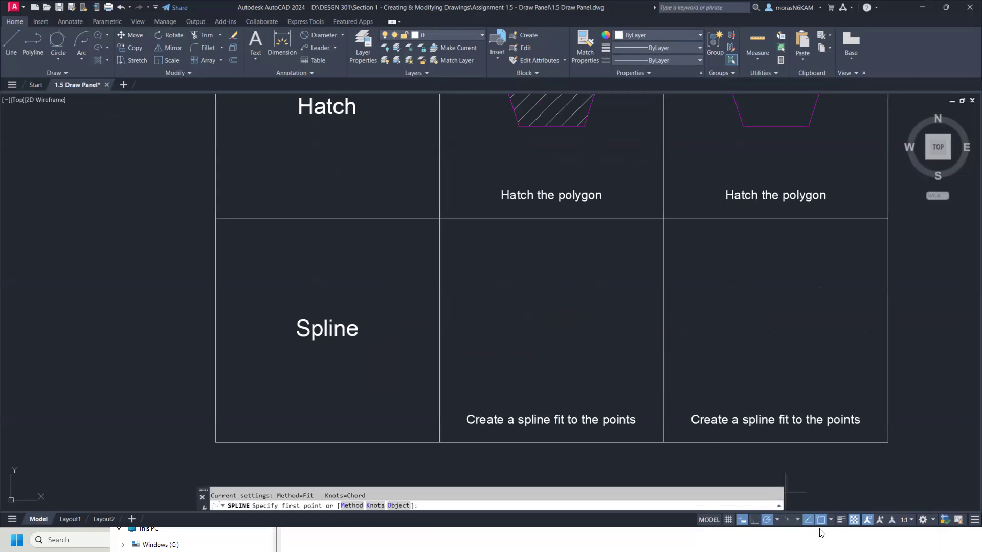
click(830, 520)
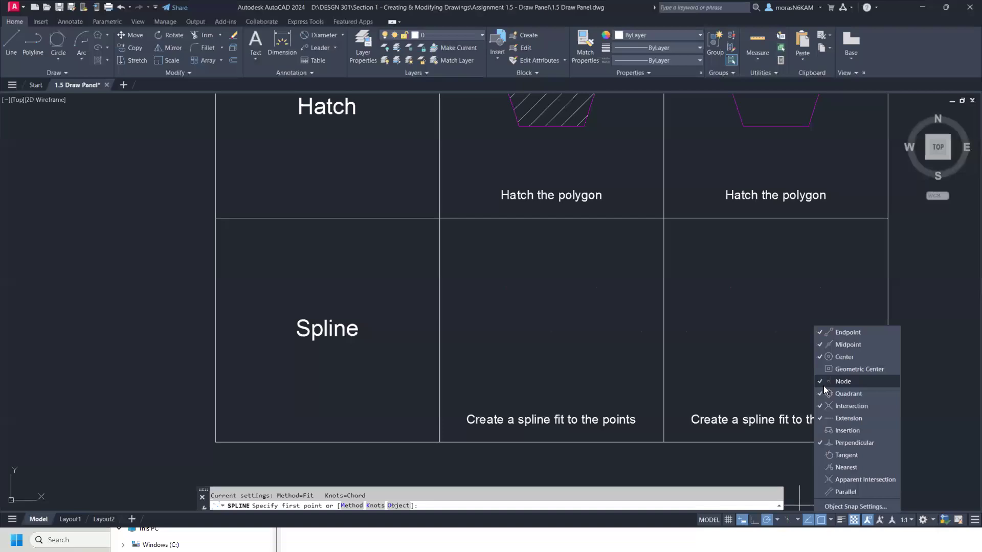
click(462, 331)
click(507, 288)
click(551, 331)
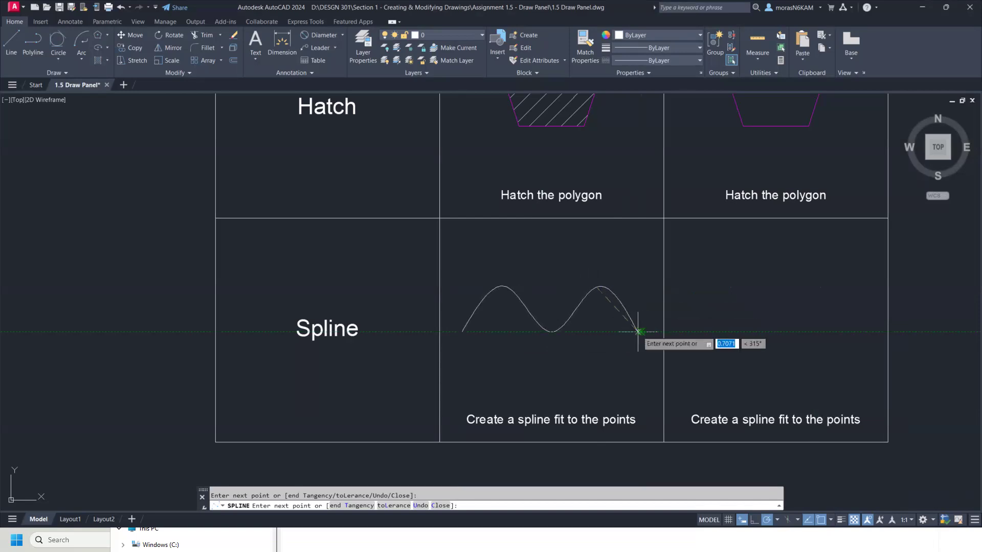
click(642, 332)
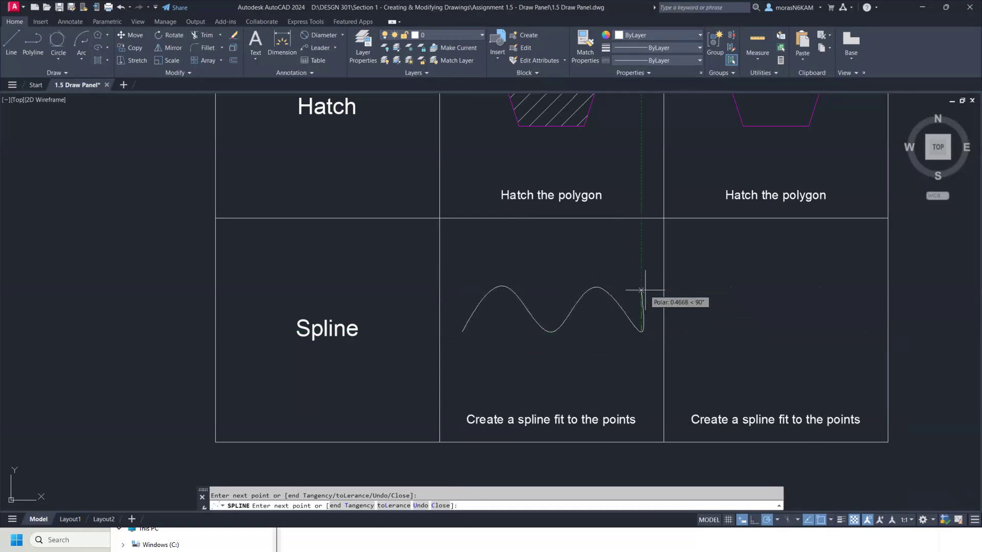
key(Return)
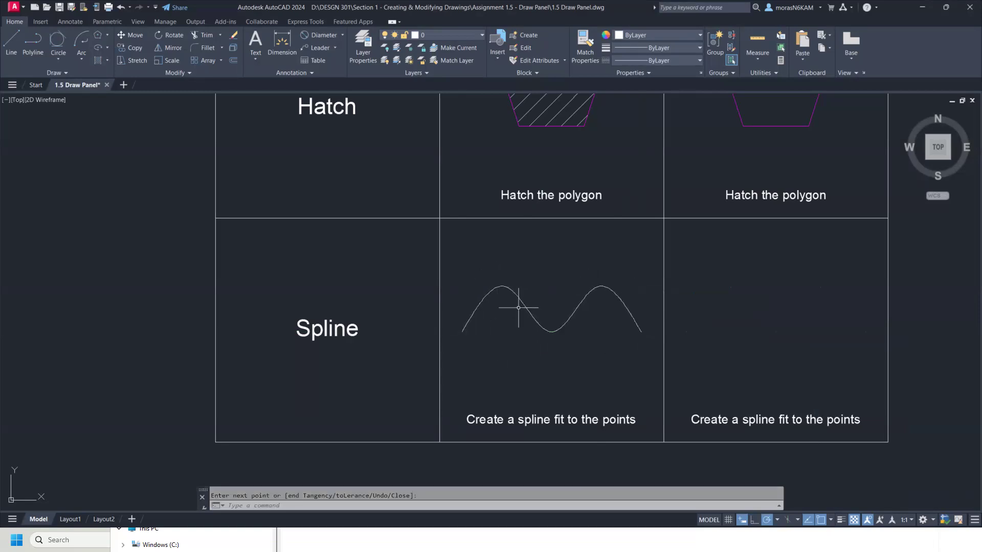
Review the finished exercises in the first drawing column from the Spline row back up to the Line row.
scroll(631, 296, down, 4)
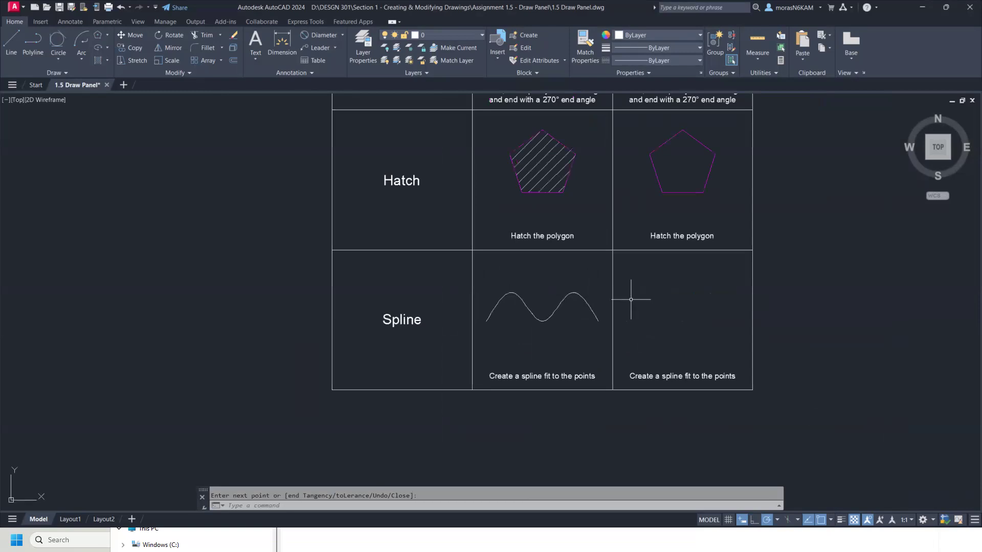
scroll(605, 280, down, 3)
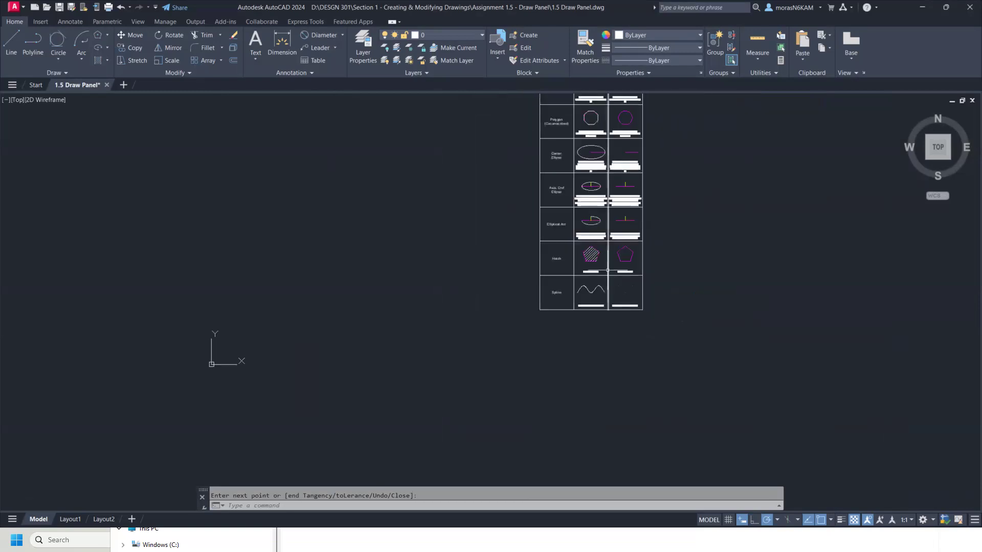
mouse_move(582, 139)
middle_down()
mouse_move(570, 176)
mouse_move(491, 205)
mouse_move(443, 284)
mouse_move(429, 409)
middle_up()
scroll(491, 204, down, 3)
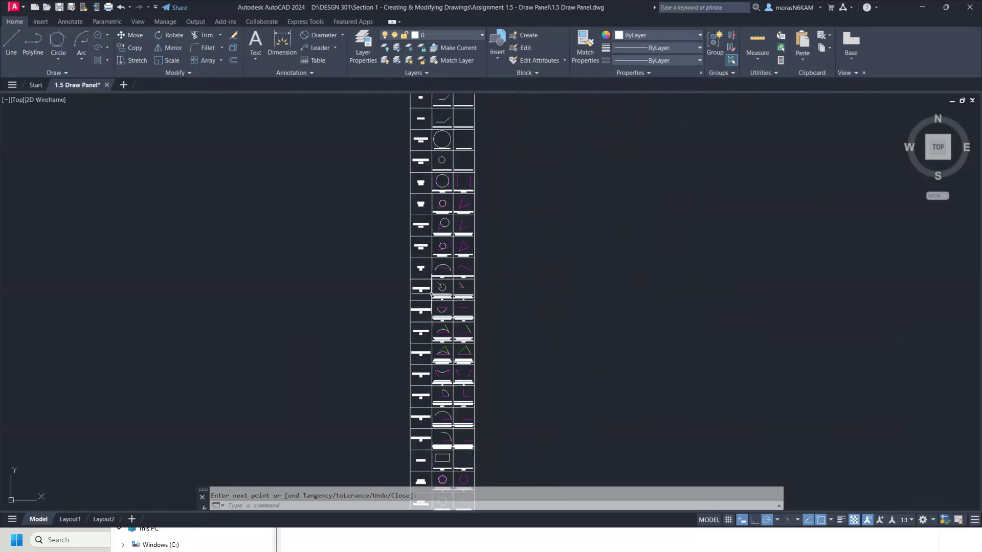
middle_drag(434, 142, 420, 243)
scroll(420, 224, up, 2)
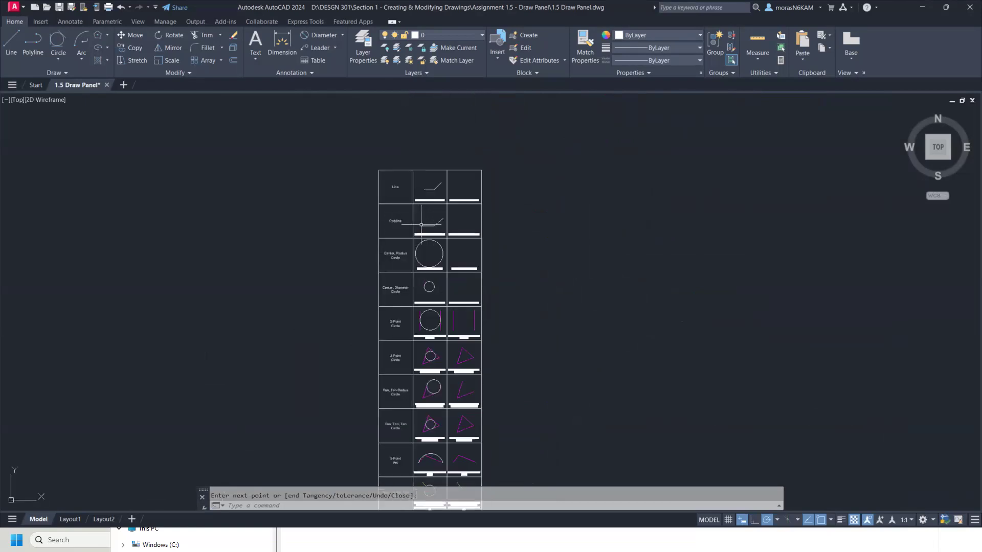